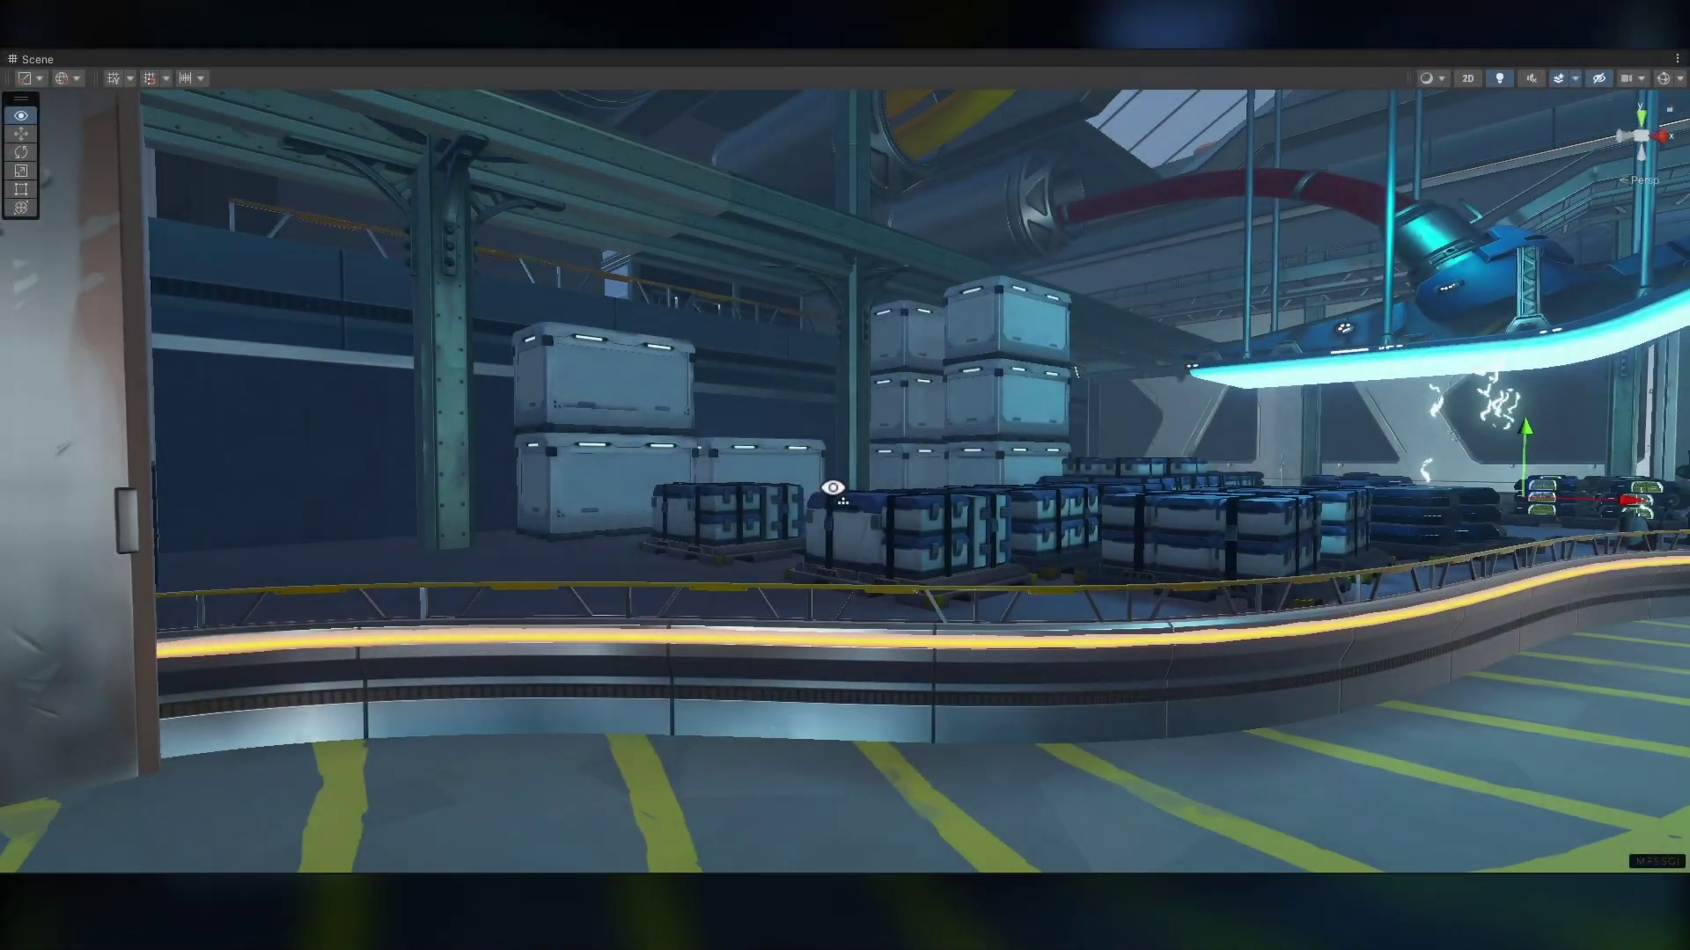
Fly through the warehouse and toggle MFSSGI off and on to compare the lighting
{"action": "right_click_drag", "start_coordinate": [1089, 688], "coordinate": [1306, 692]}
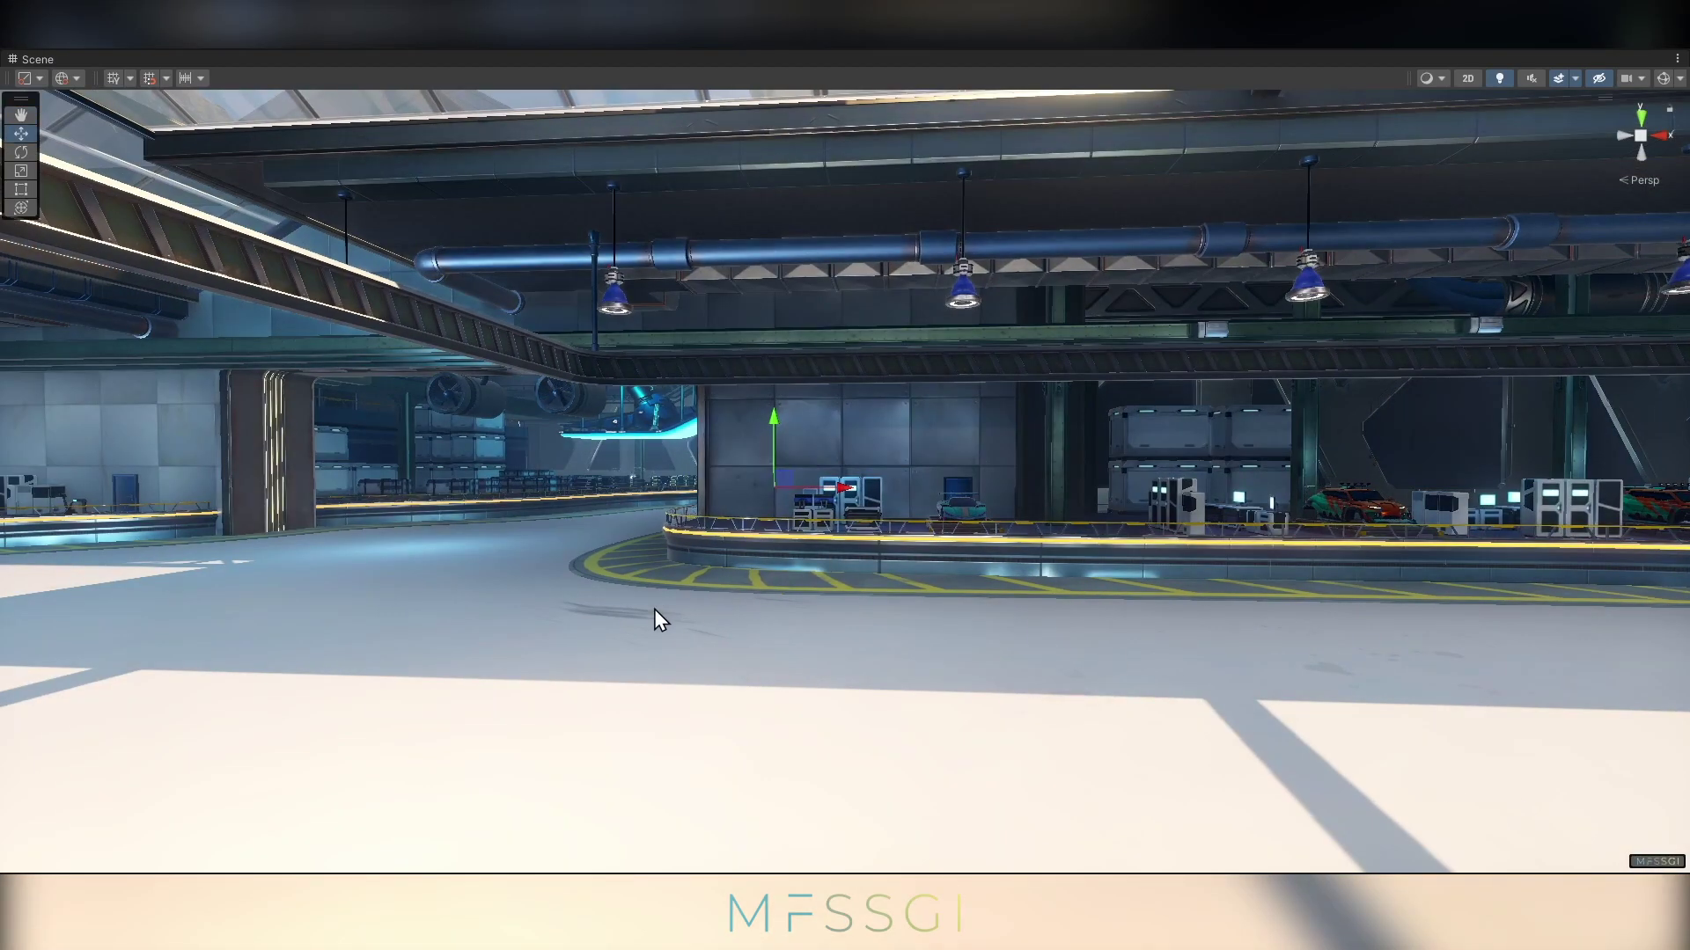
{"action": "right_click_drag", "start_coordinate": [660, 621], "coordinate": [1003, 596]}
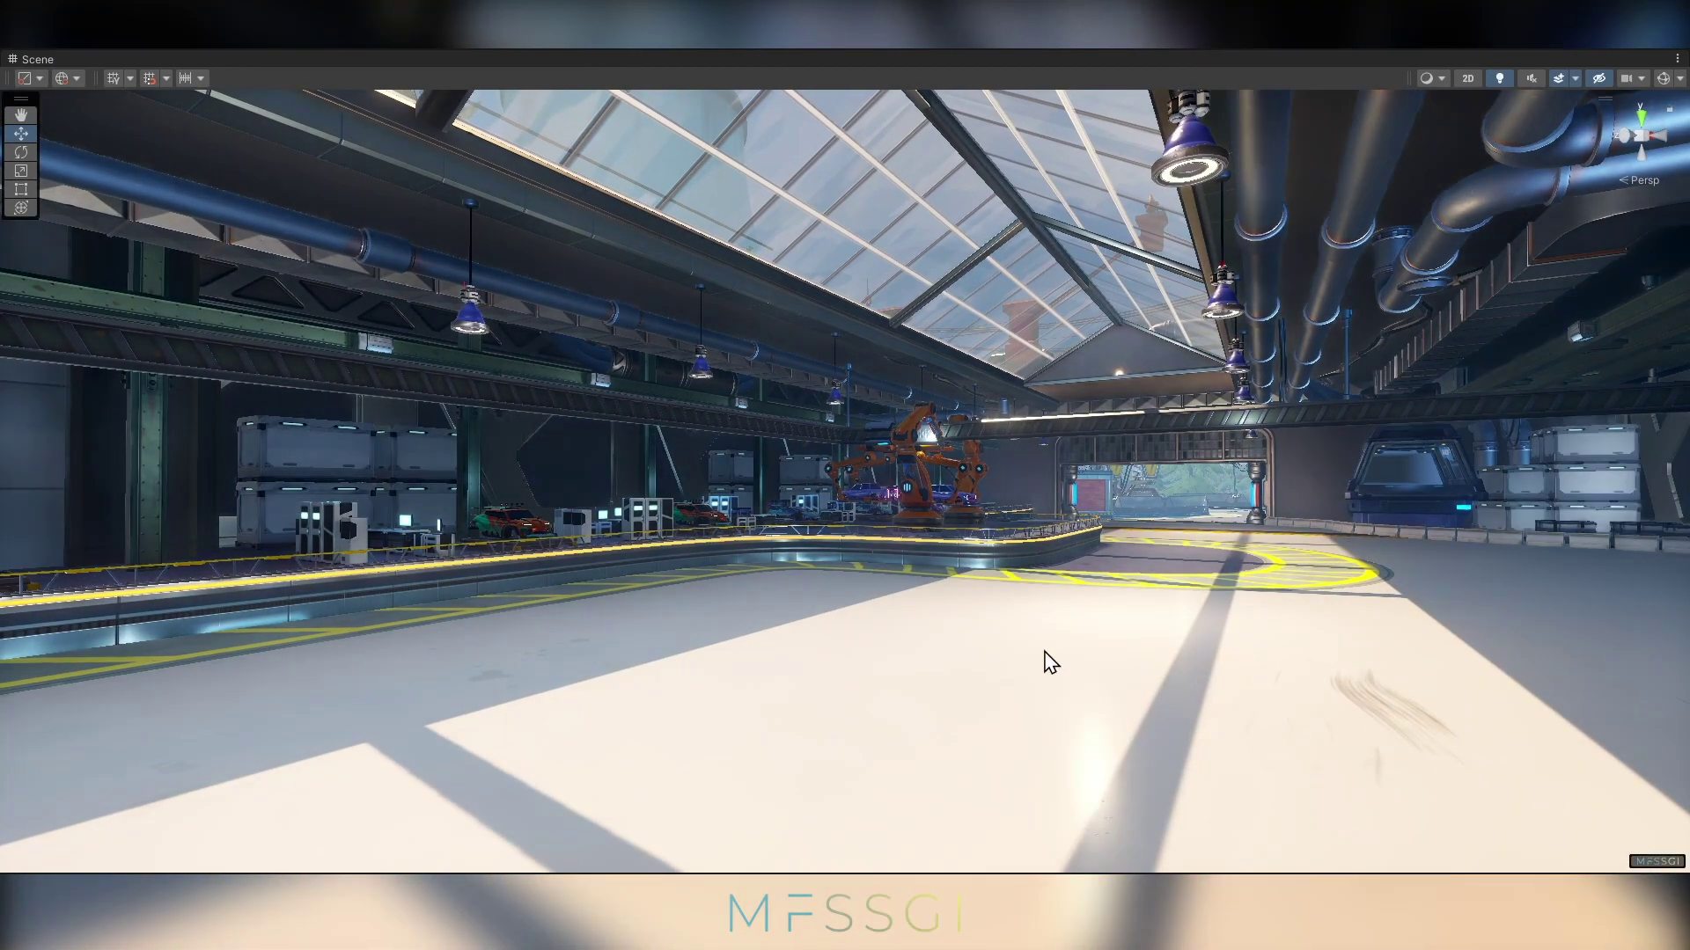
{"action": "right_click_drag", "start_coordinate": [1045, 664], "coordinate": [1214, 504]}
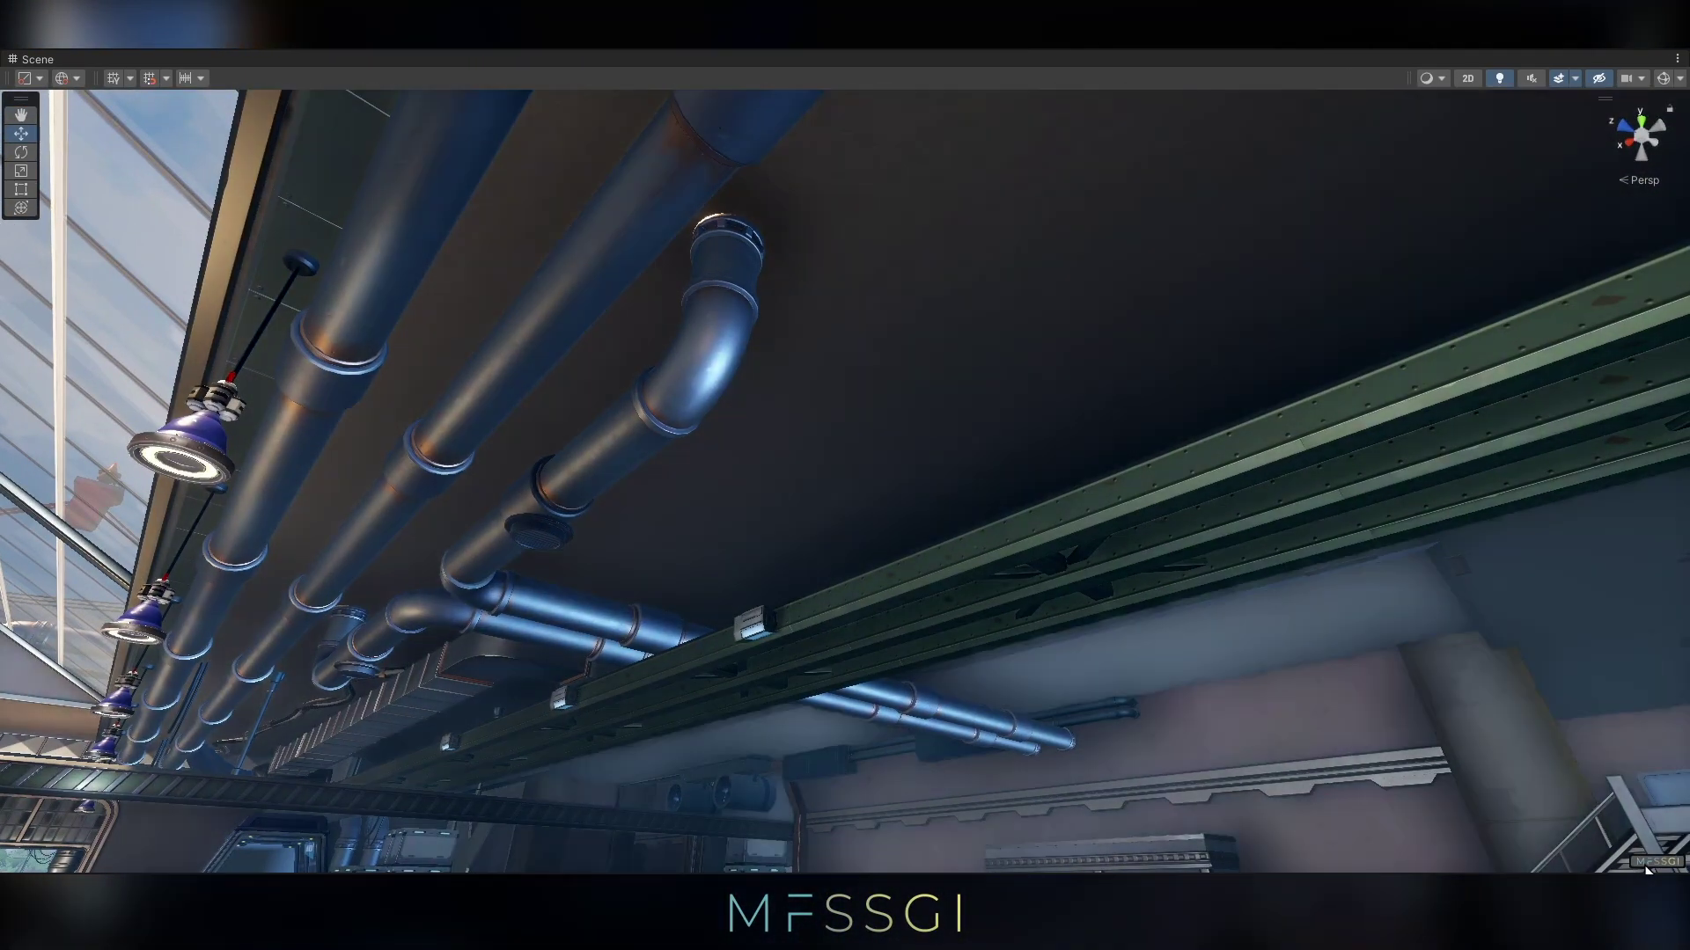
{"action": "right_click_drag", "start_coordinate": [936, 472], "coordinate": [774, 669]}
{"action": "left_click", "coordinate": [1653, 863]}
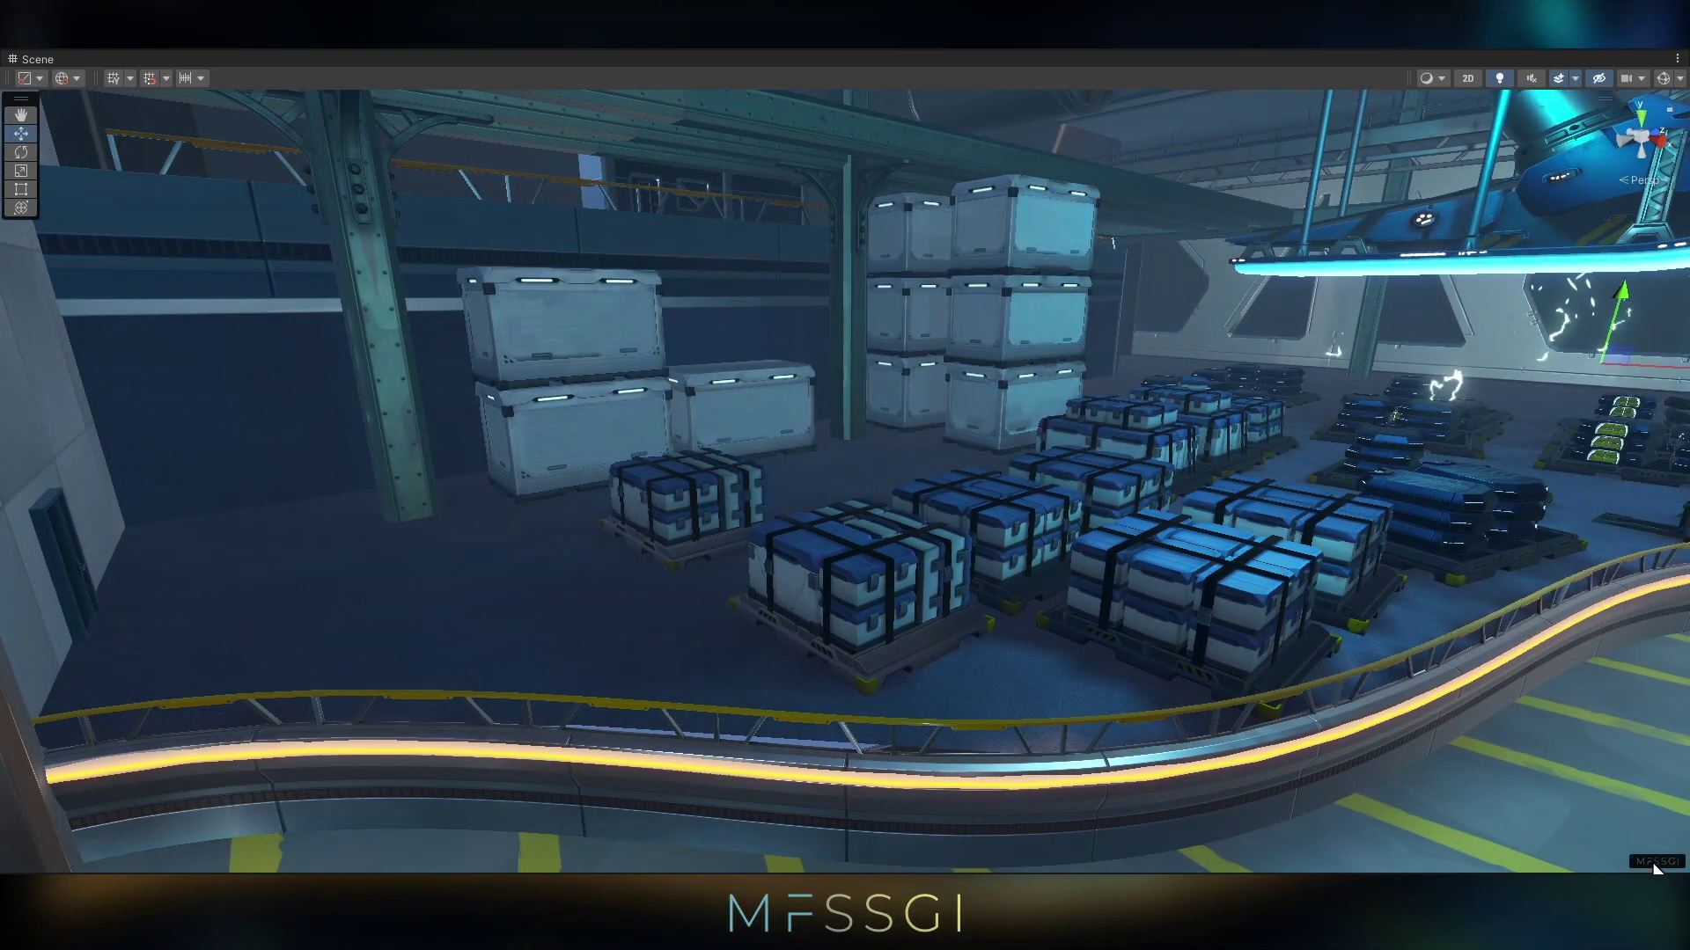
{"action": "left_click", "coordinate": [1643, 864]}
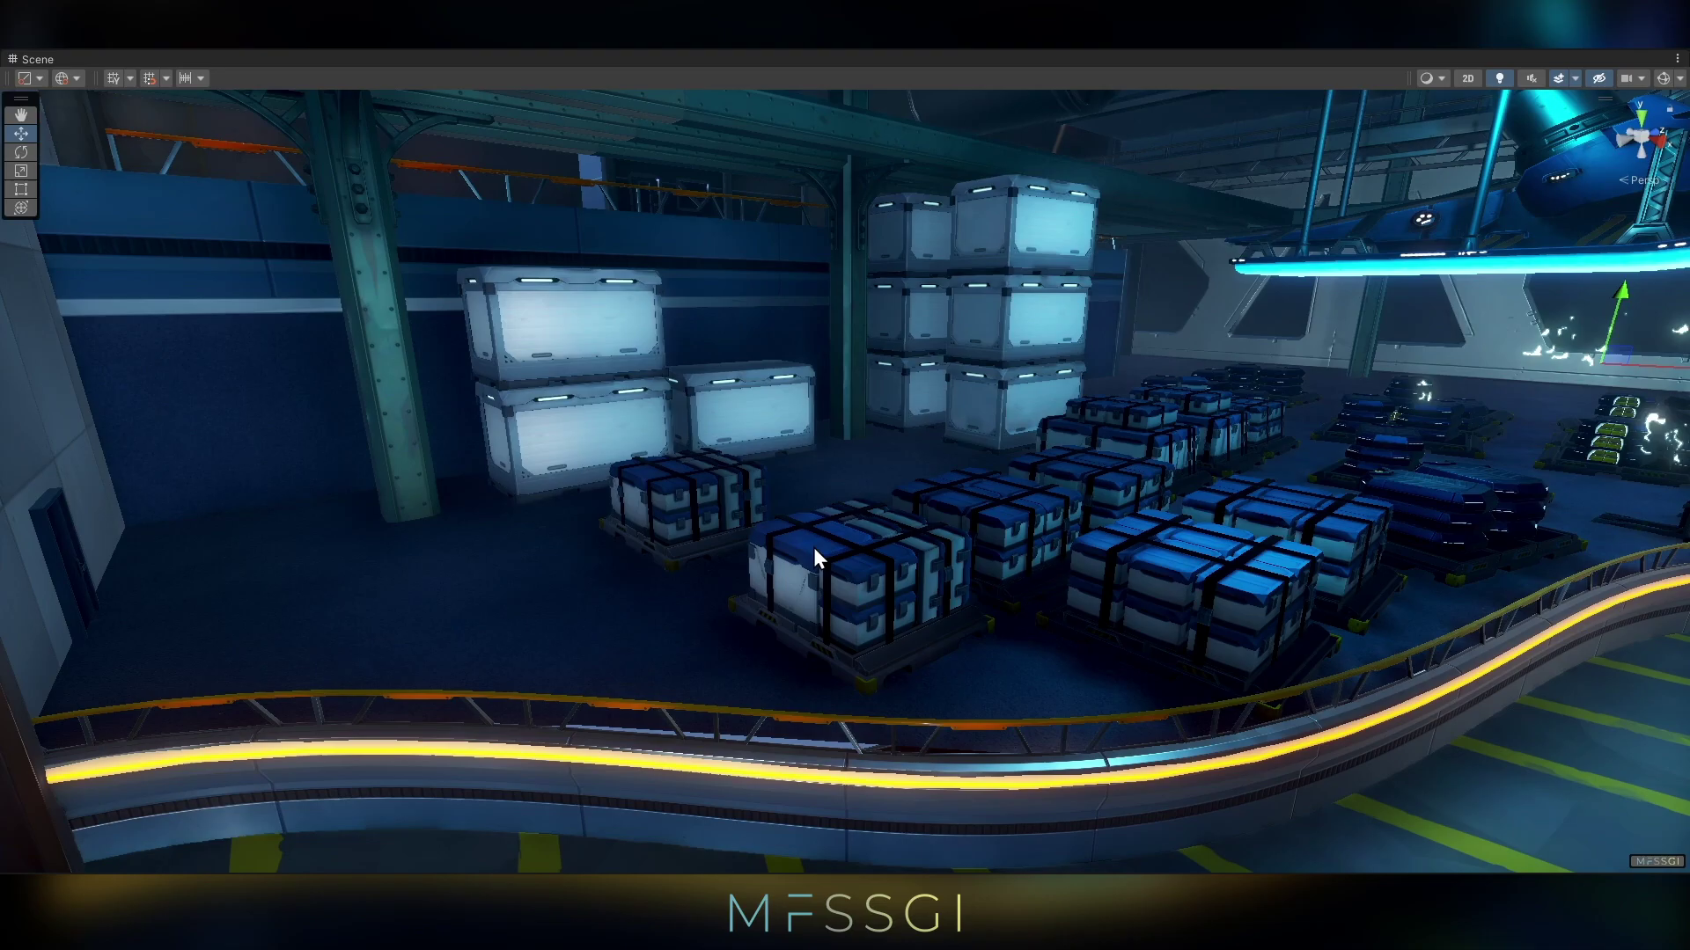
{"action": "right_click_drag", "start_coordinate": [815, 558], "coordinate": [832, 488]}
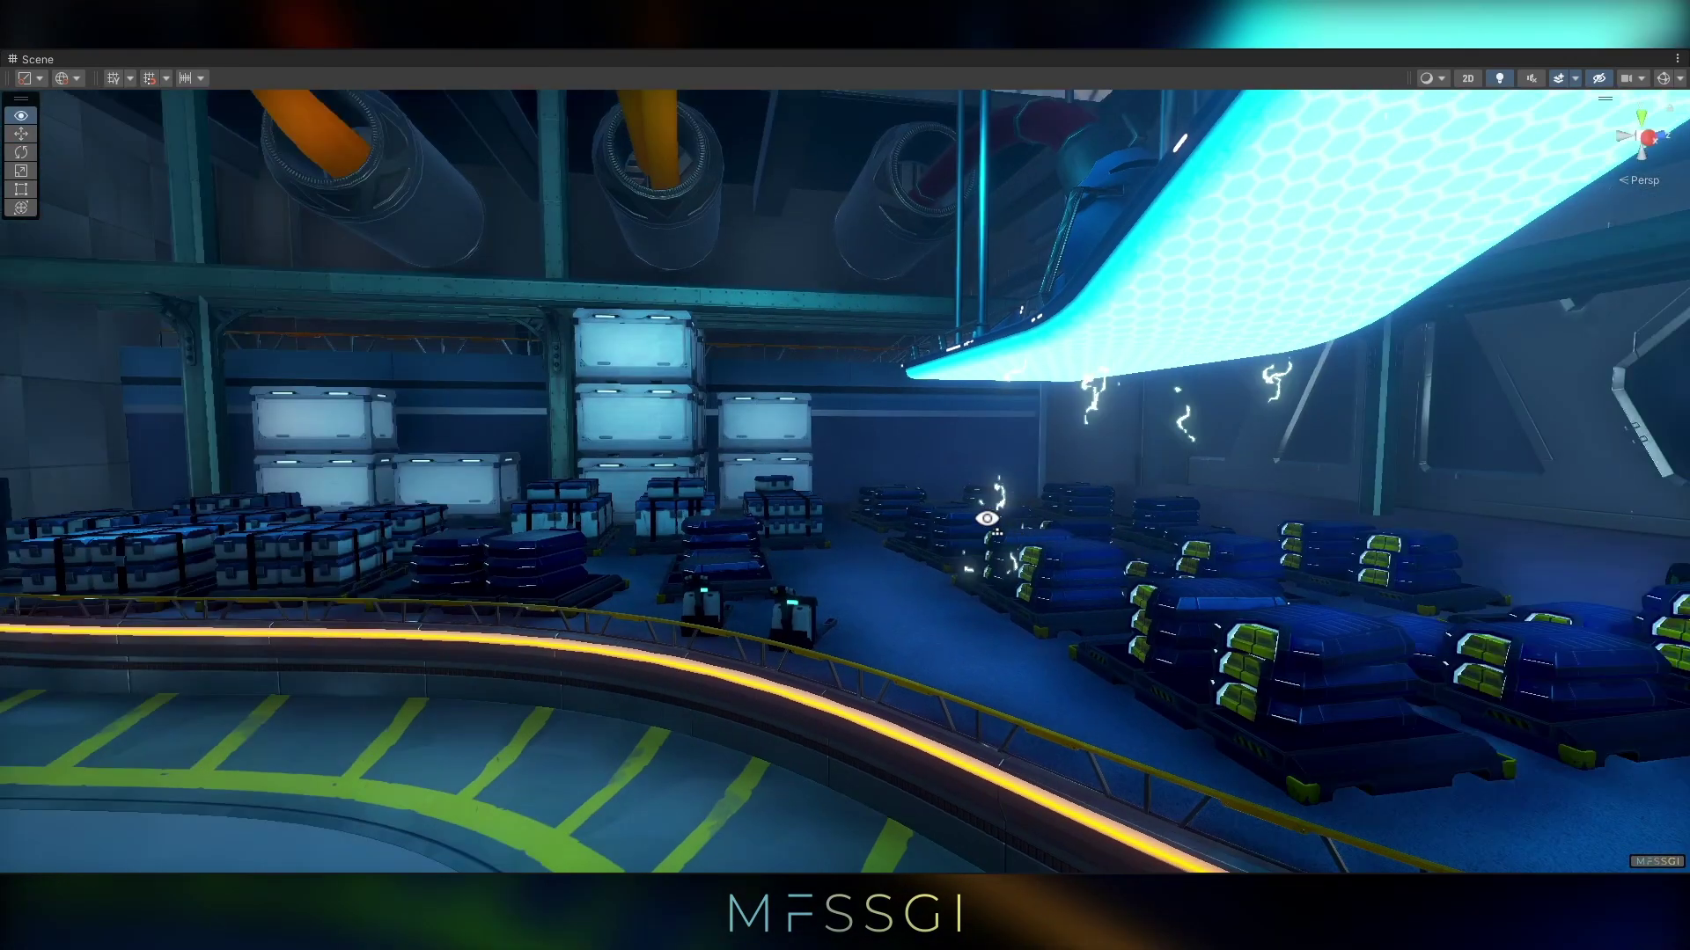
{"action": "right_click_drag", "start_coordinate": [989, 490], "coordinate": [1047, 565]}
Restore the full editor layout and preview SceneCamera's Light Capture buffer in the SSGI window
{"action": "key", "text": "shift+space"}
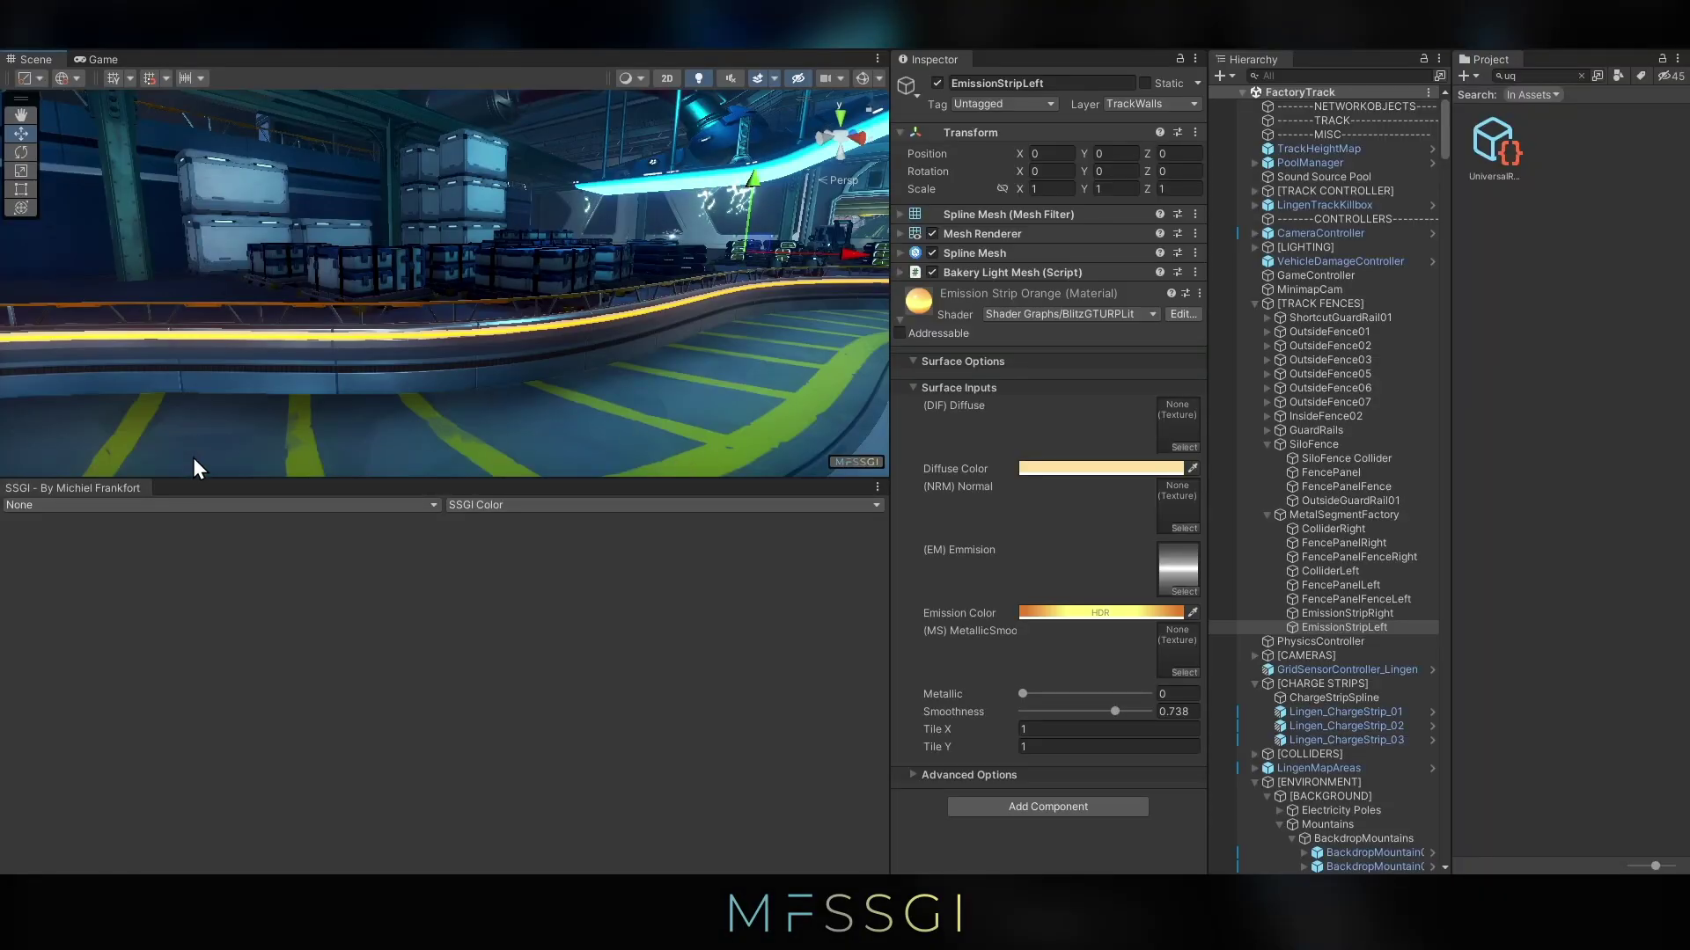
{"action": "left_click", "coordinate": [161, 507]}
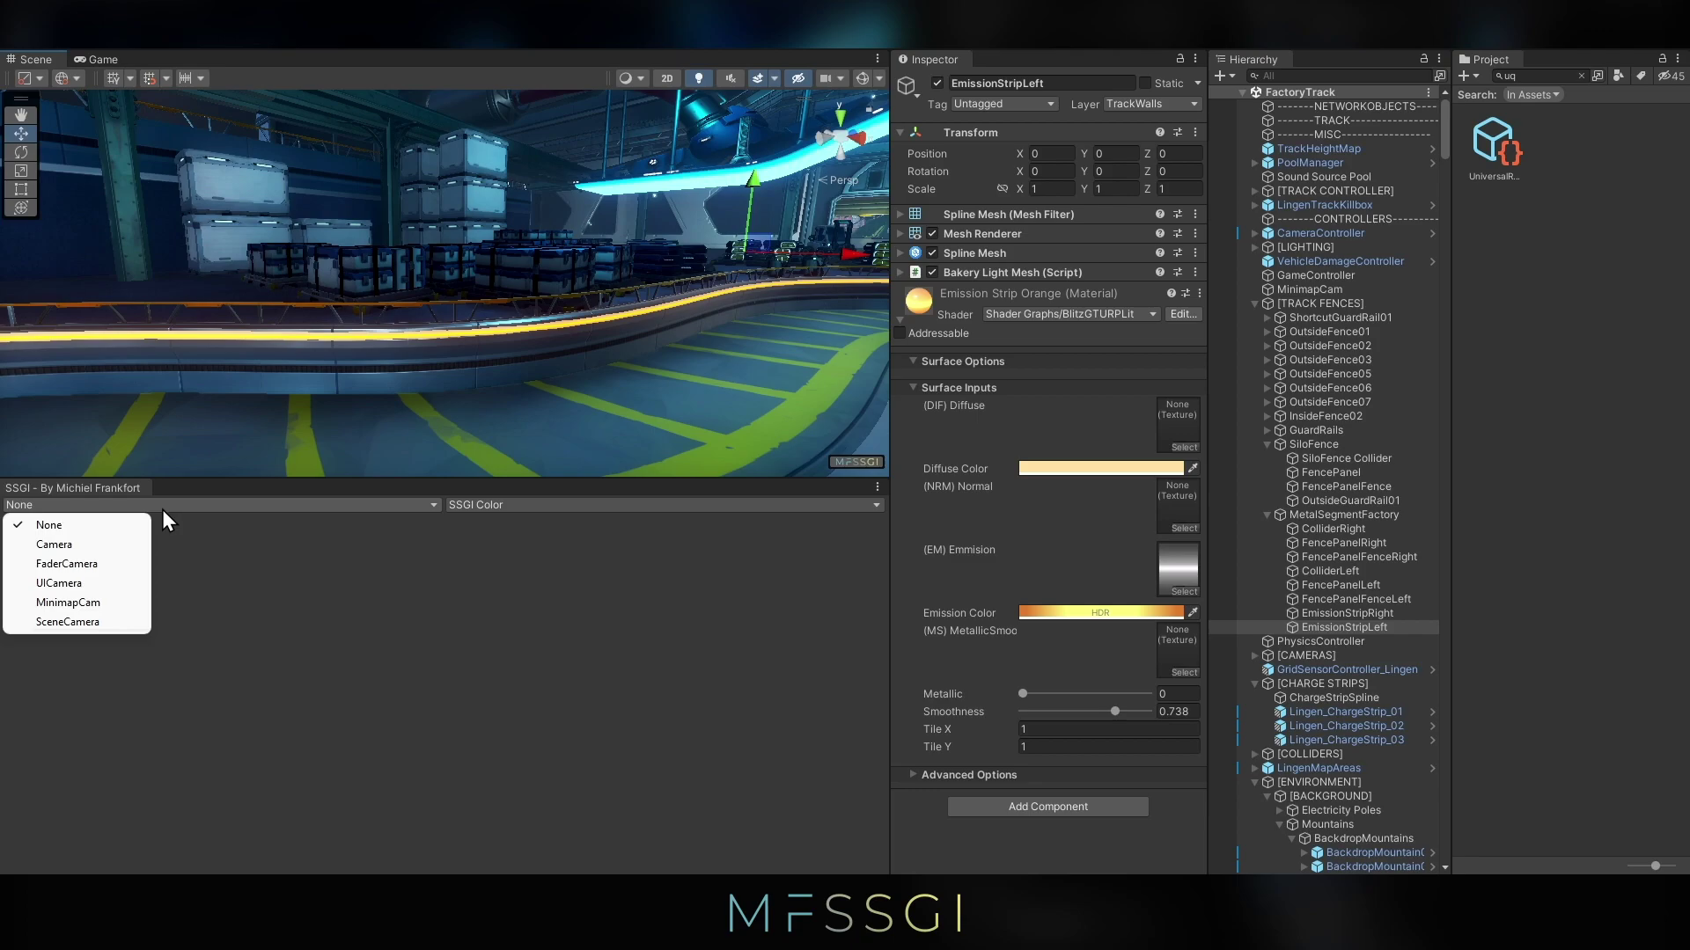
{"action": "left_click", "coordinate": [88, 622]}
{"action": "left_click", "coordinate": [535, 506]}
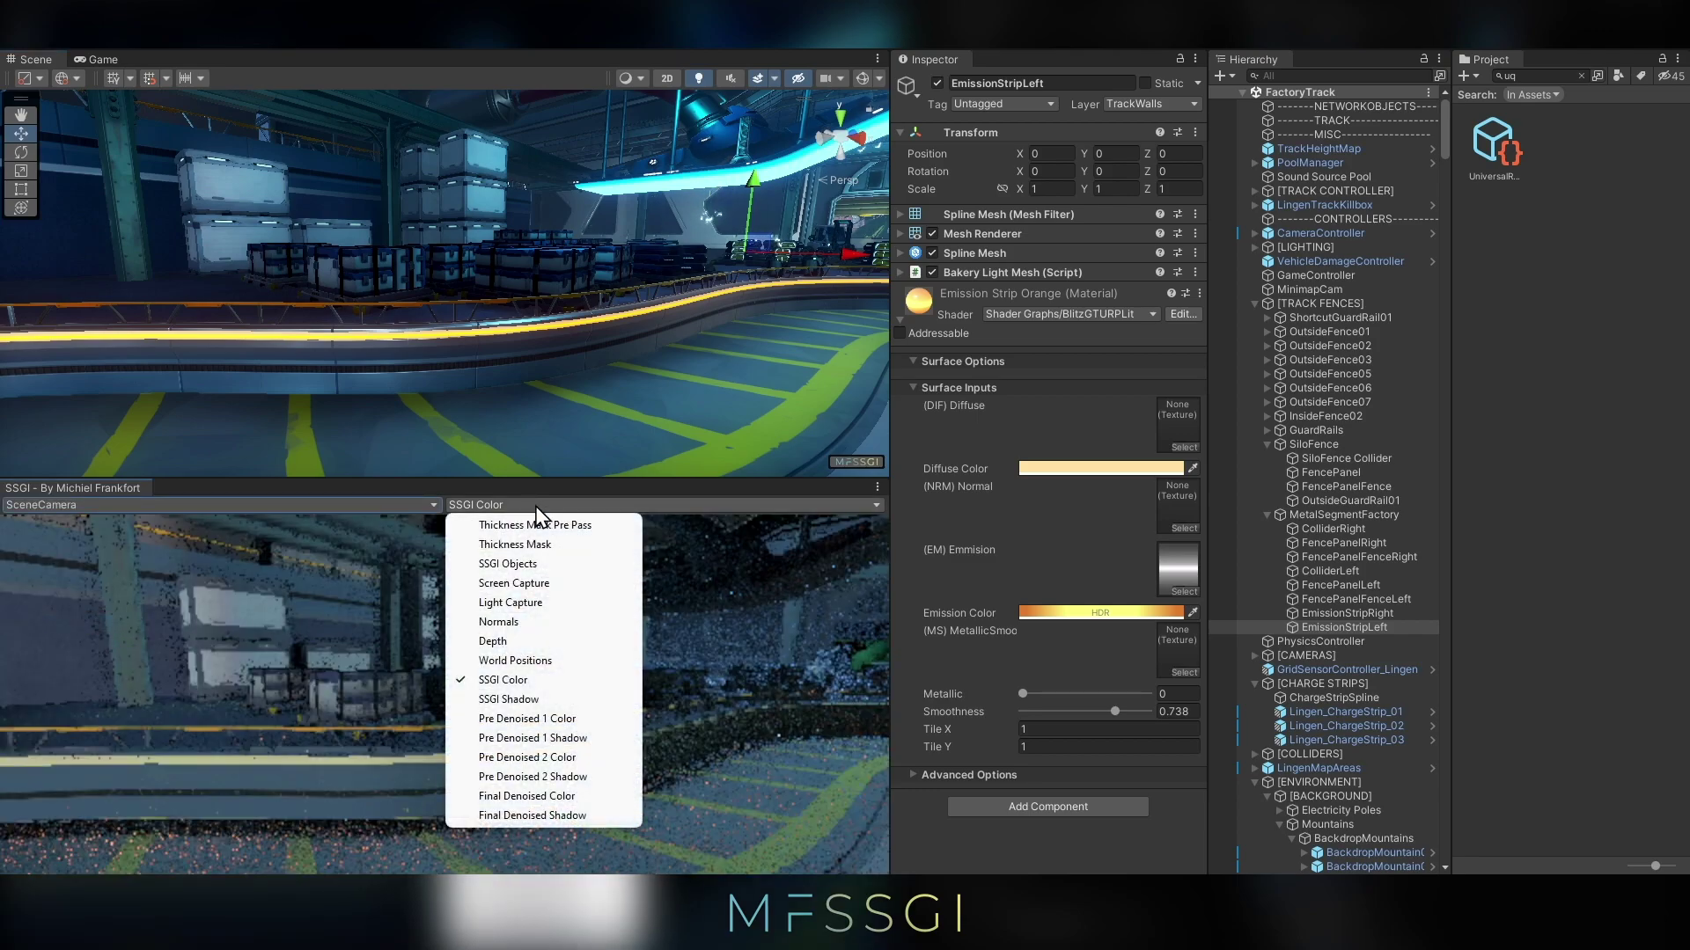
{"action": "left_click", "coordinate": [540, 607]}
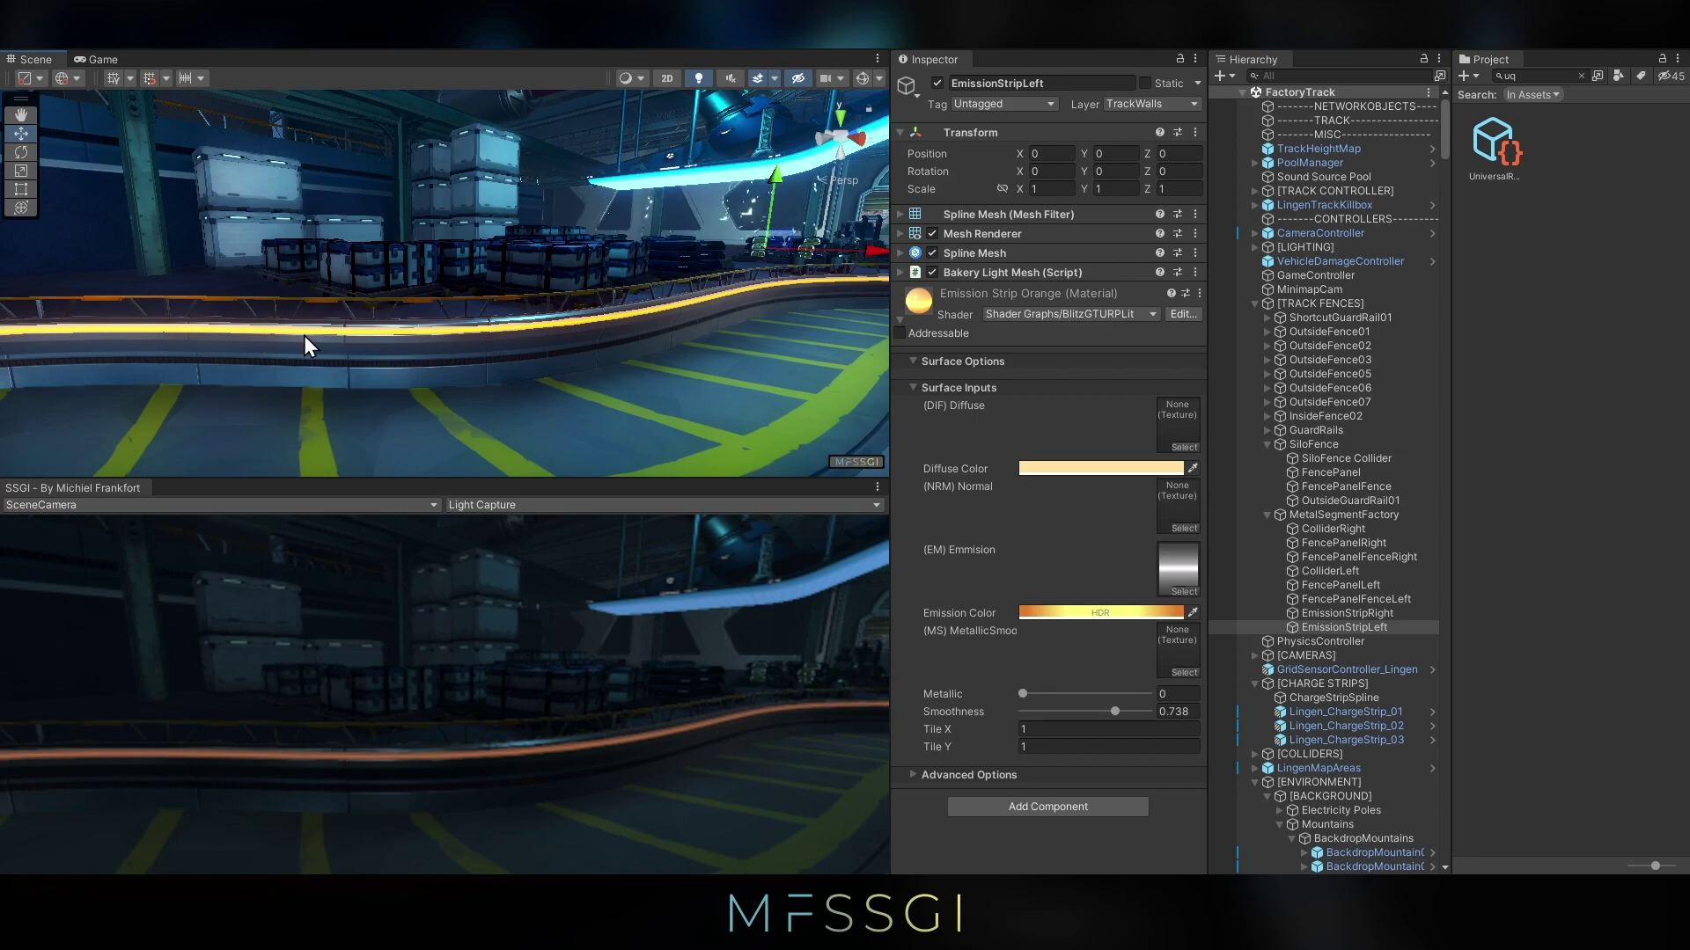
{"action": "right_click_drag", "start_coordinate": [556, 352], "coordinate": [659, 341]}
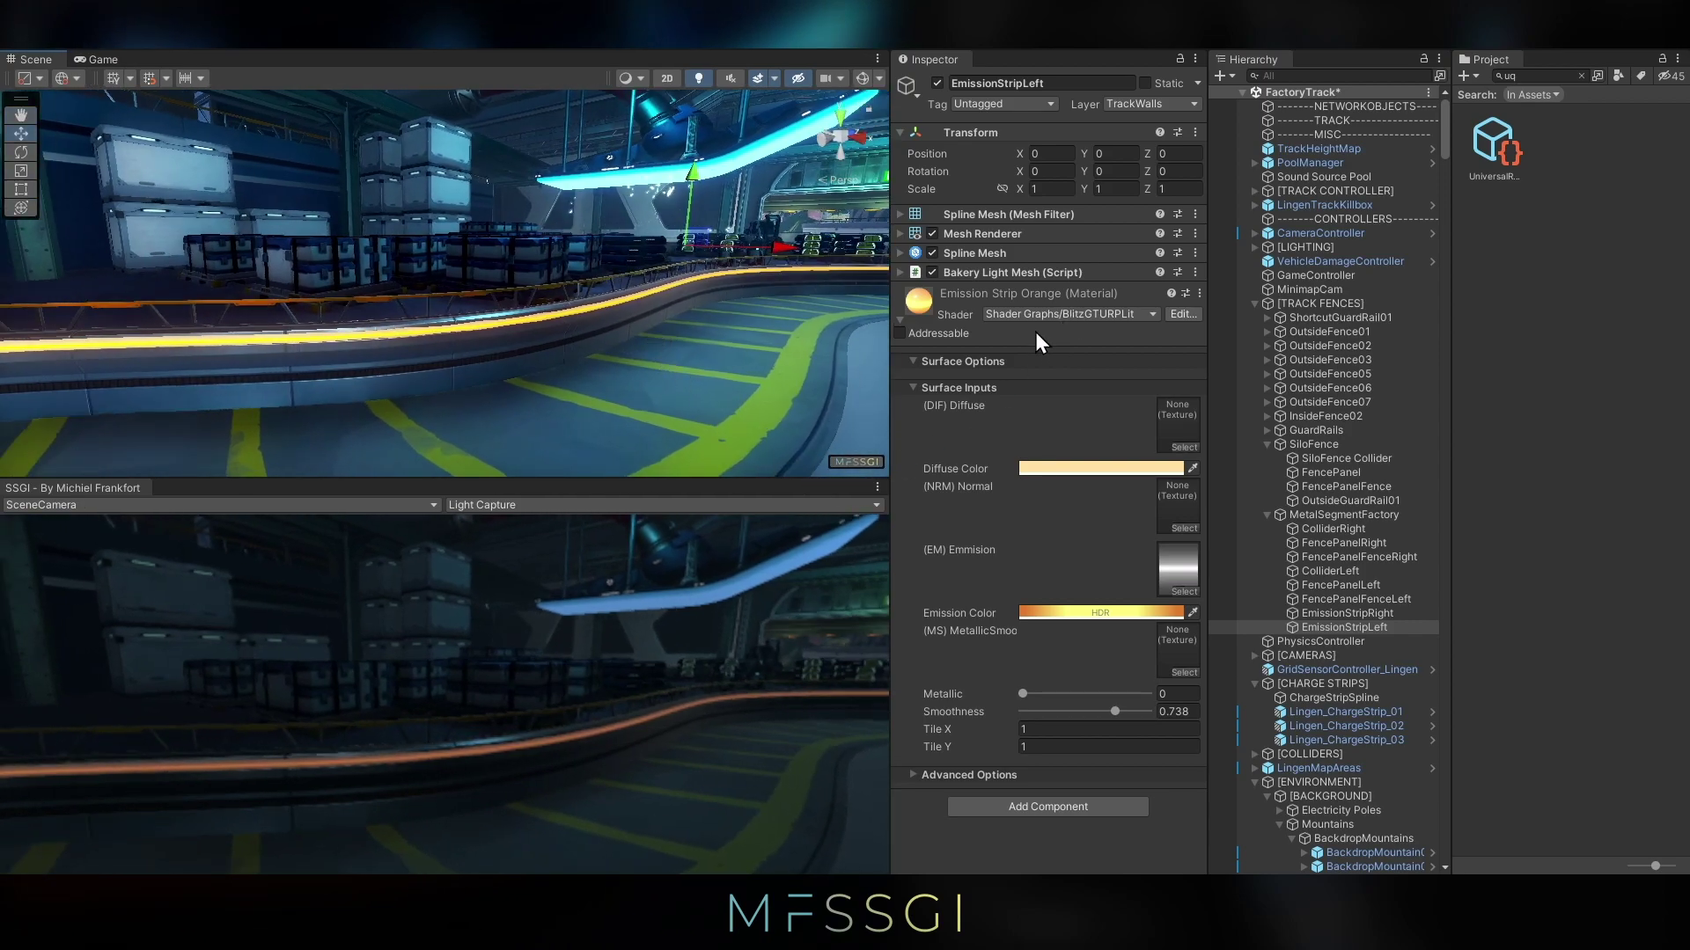
Raise EmissionStripLeft's HDR emission intensity from 2.9 to 10
{"action": "left_click", "coordinate": [1113, 614]}
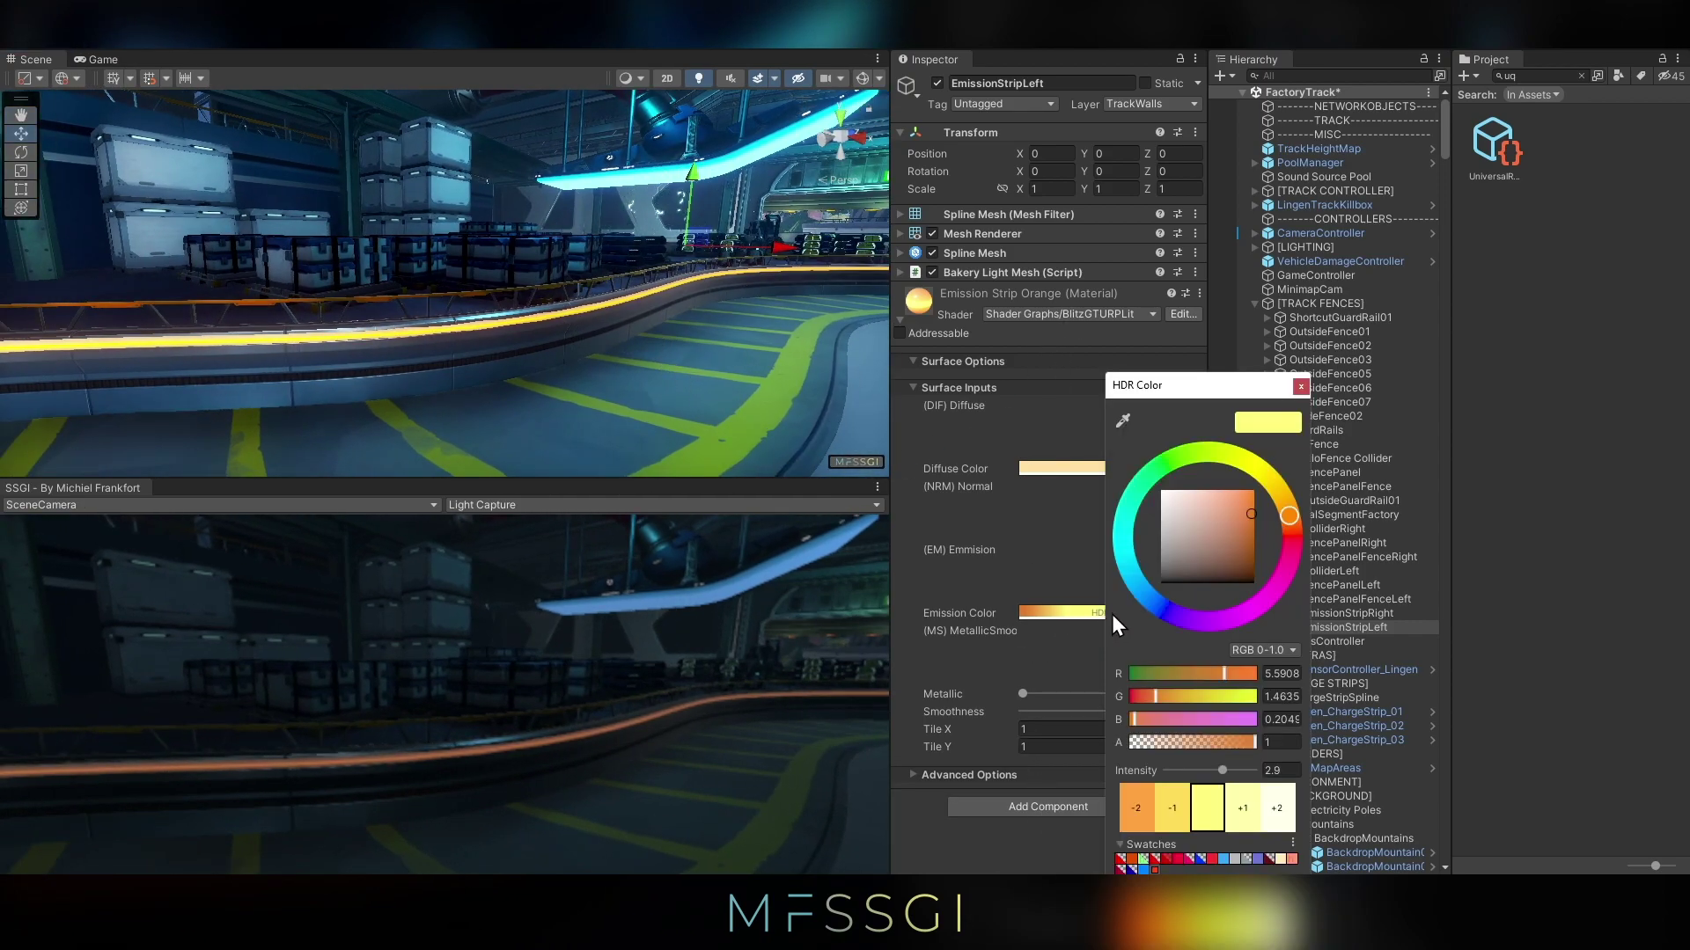
{"action": "left_click_drag", "start_coordinate": [1222, 770], "coordinate": [1290, 752]}
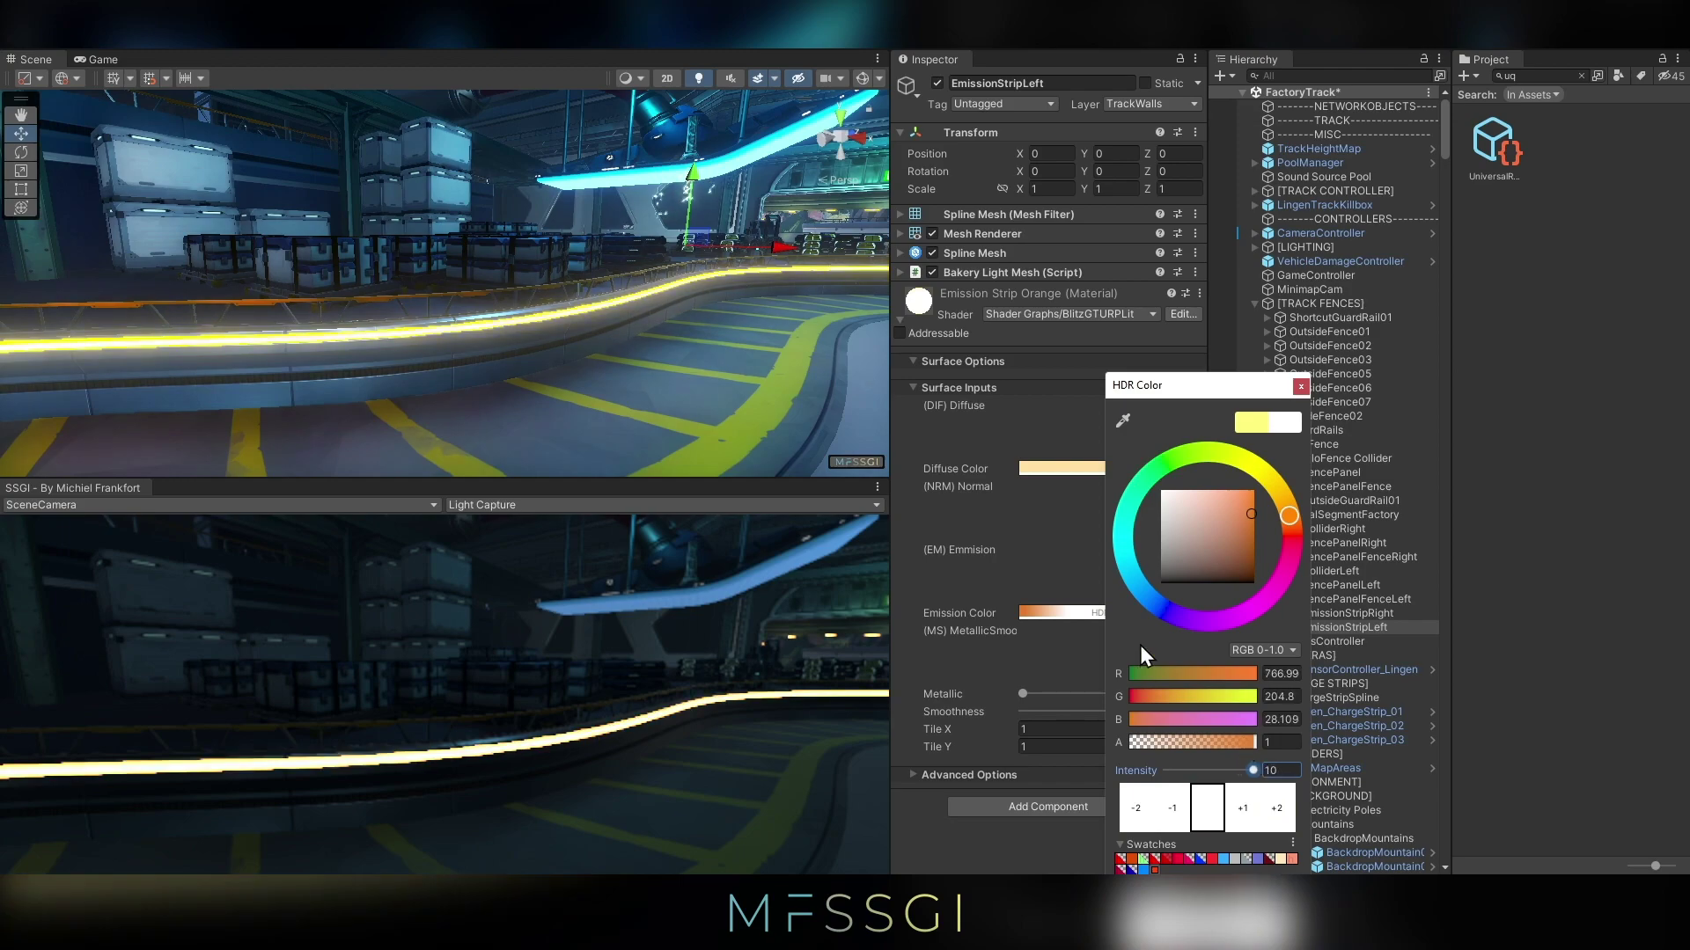
{"action": "left_click", "coordinate": [1301, 386]}
{"action": "right_click_drag", "start_coordinate": [641, 320], "coordinate": [317, 548]}
Keep SceneCamera as the debug camera, switch the SSGI view to SSGI Color, and zoom closer
{"action": "left_click", "coordinate": [181, 505]}
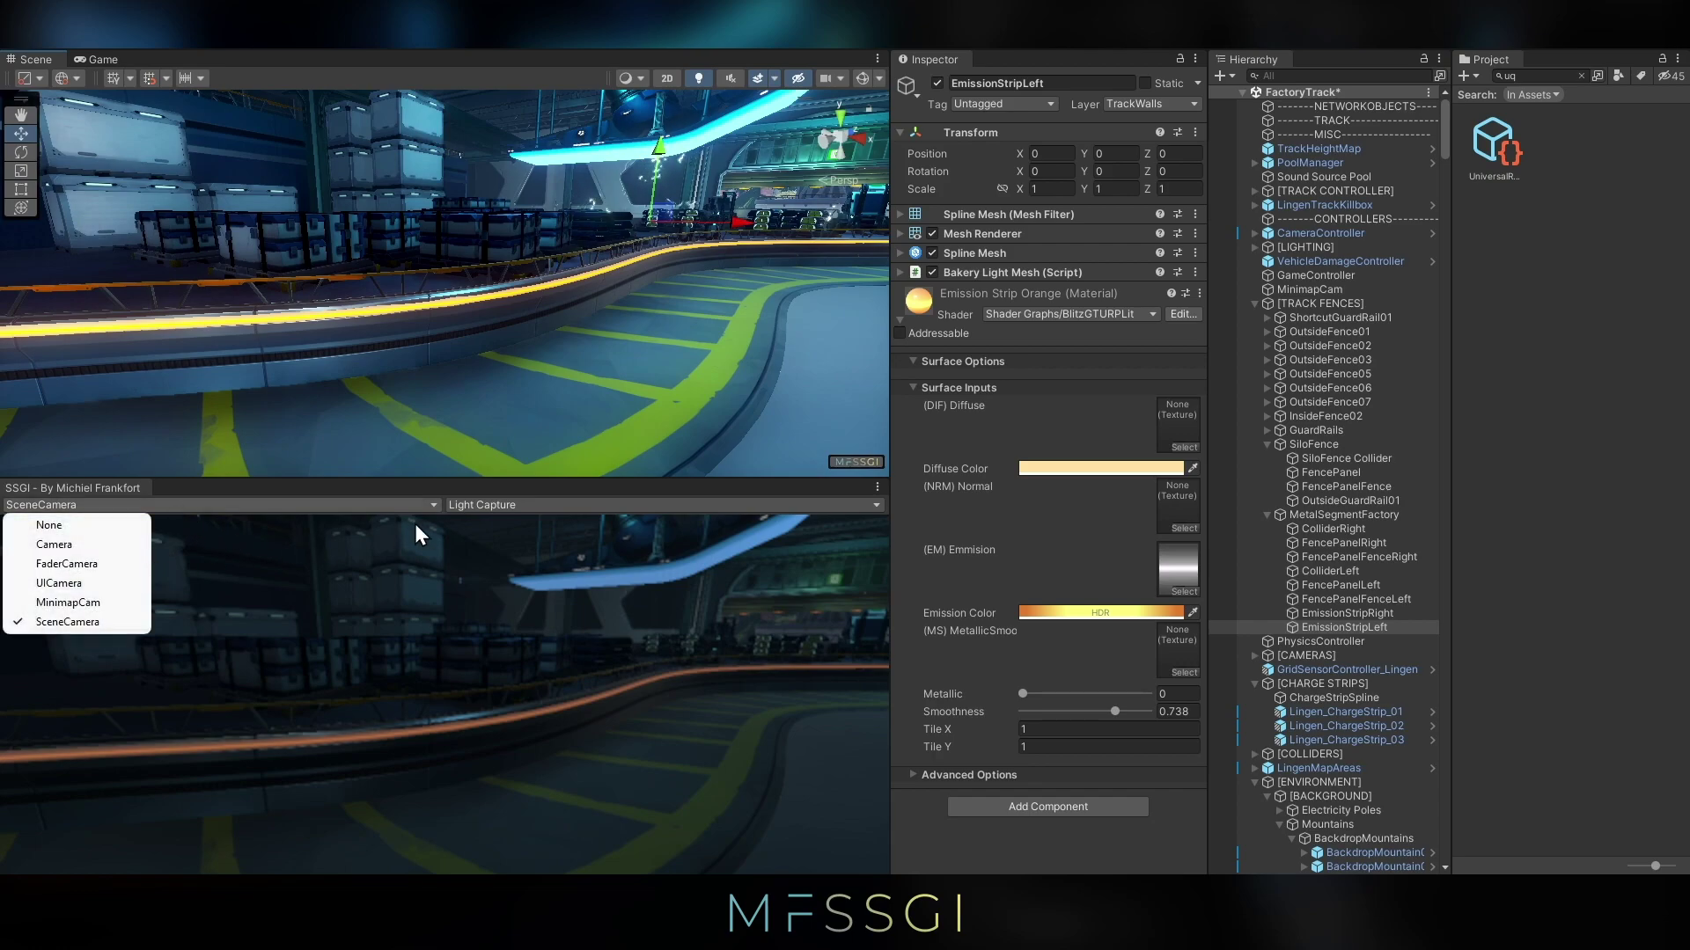
{"action": "left_click", "coordinate": [486, 514]}
{"action": "left_click", "coordinate": [486, 505]}
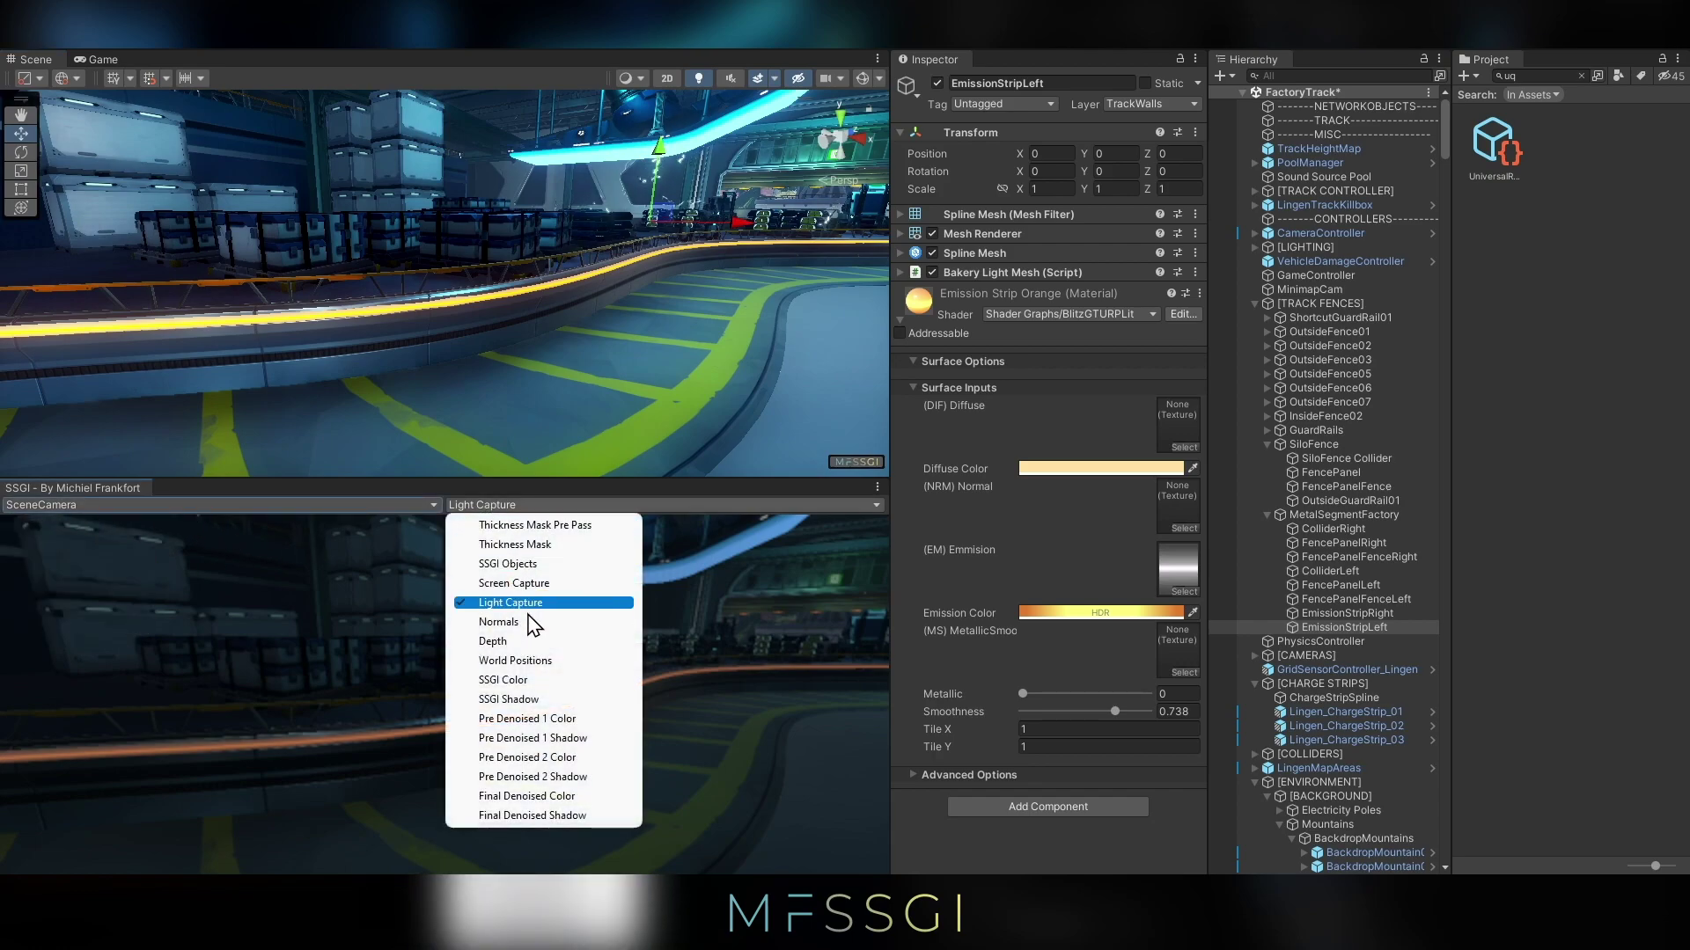
{"action": "left_click", "coordinate": [524, 682]}
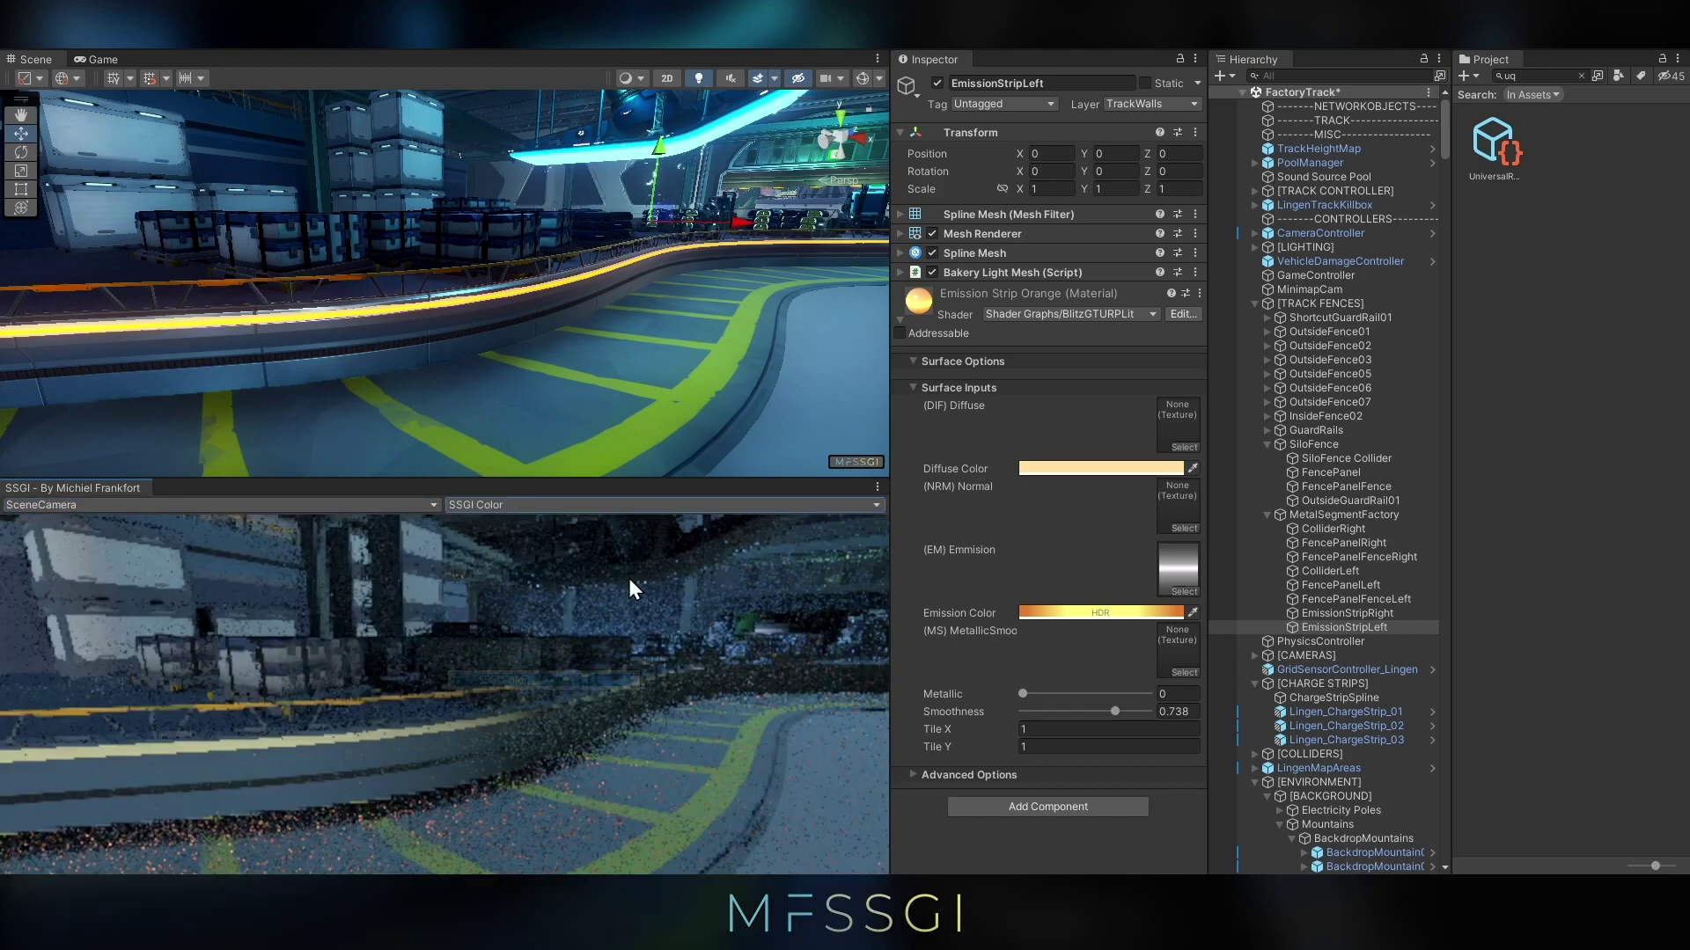
{"action": "scroll", "coordinate": [622, 328], "scroll_direction": "up", "scroll_amount": 2}
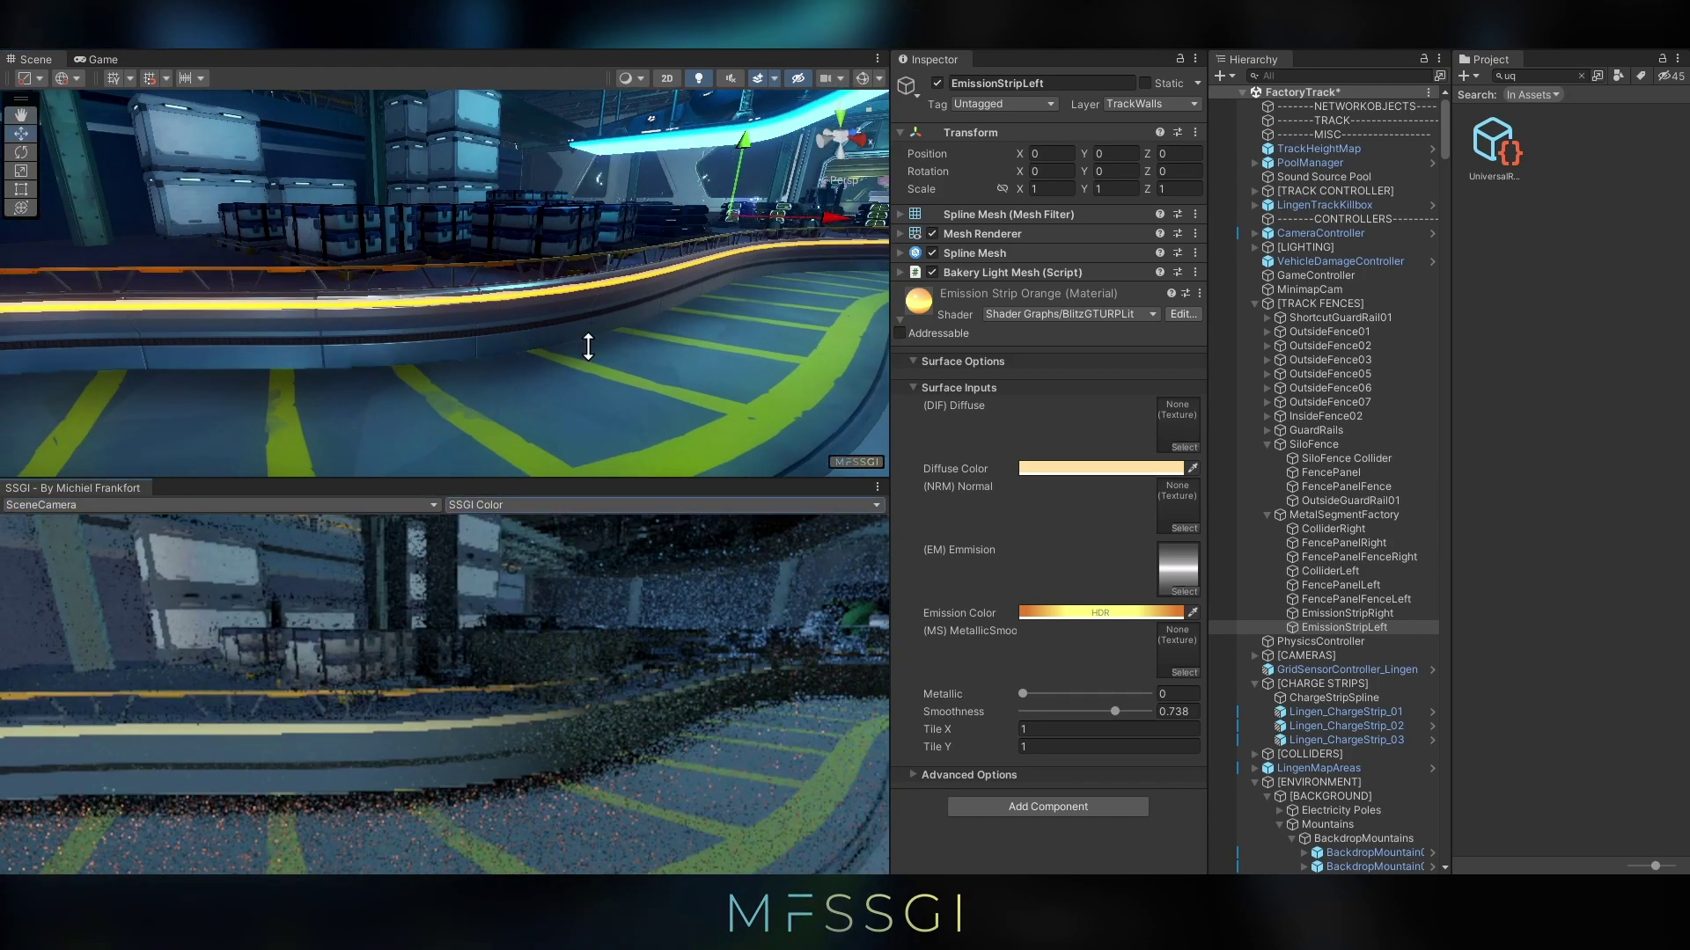
{"action": "scroll", "coordinate": [528, 283], "scroll_direction": "up", "scroll_amount": 3}
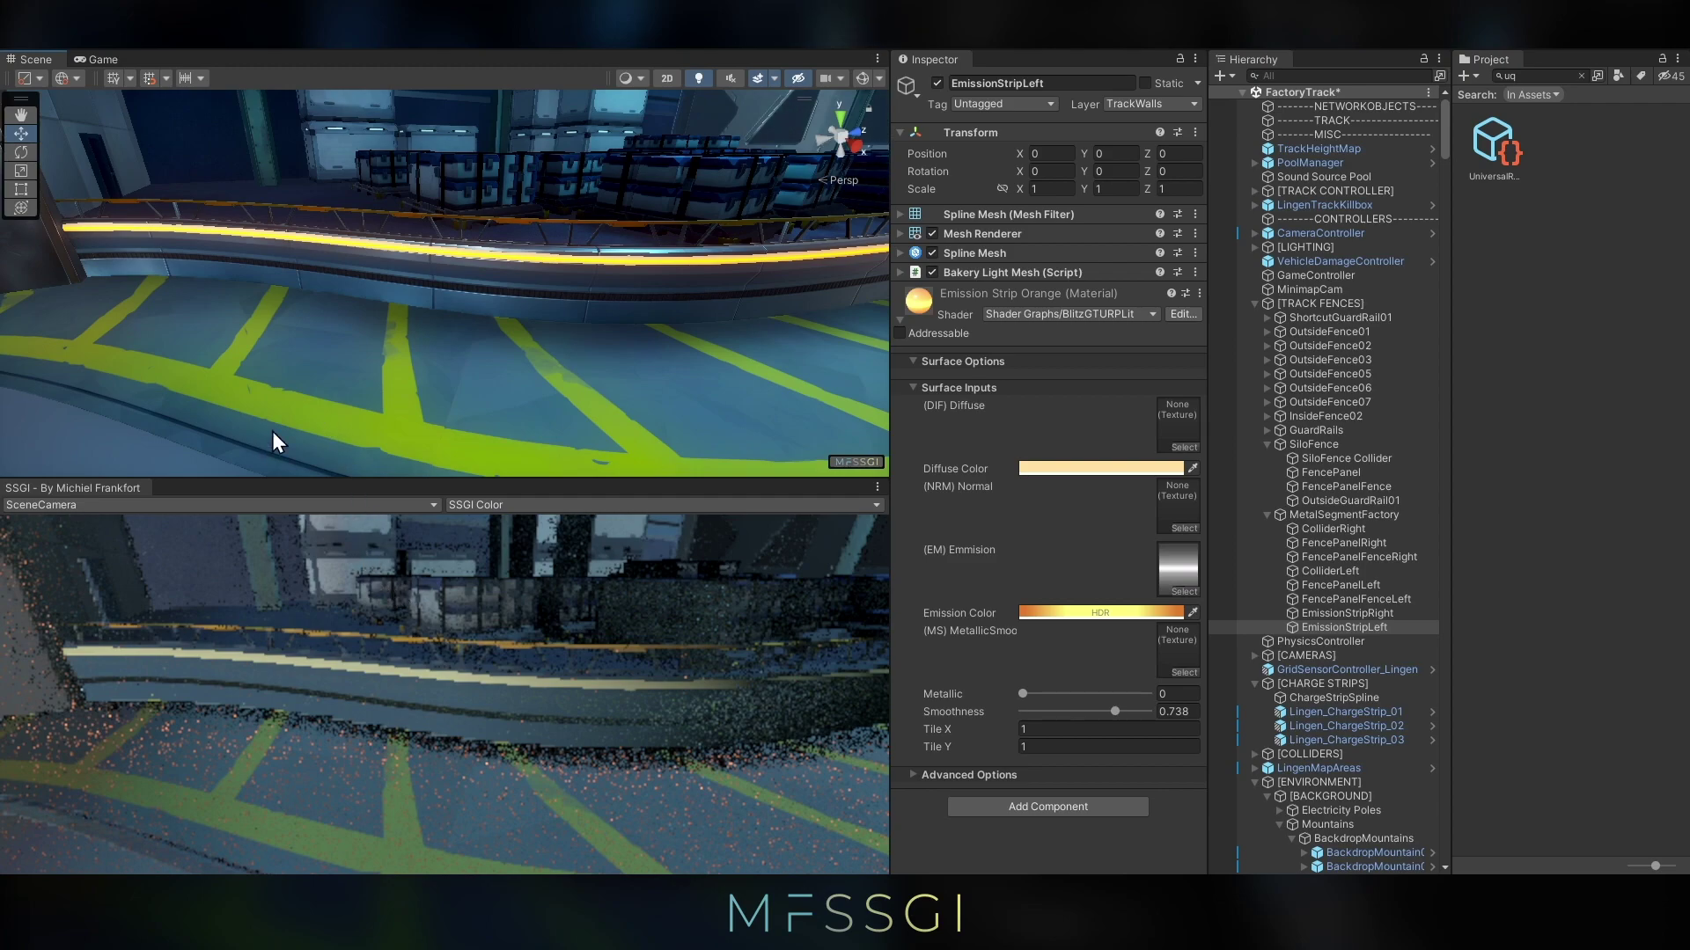
Add an SSGI Object component to EmissionStripLeft
{"action": "right_click_drag", "start_coordinate": [410, 363], "coordinate": [440, 327]}
{"action": "left_click", "coordinate": [1052, 808]}
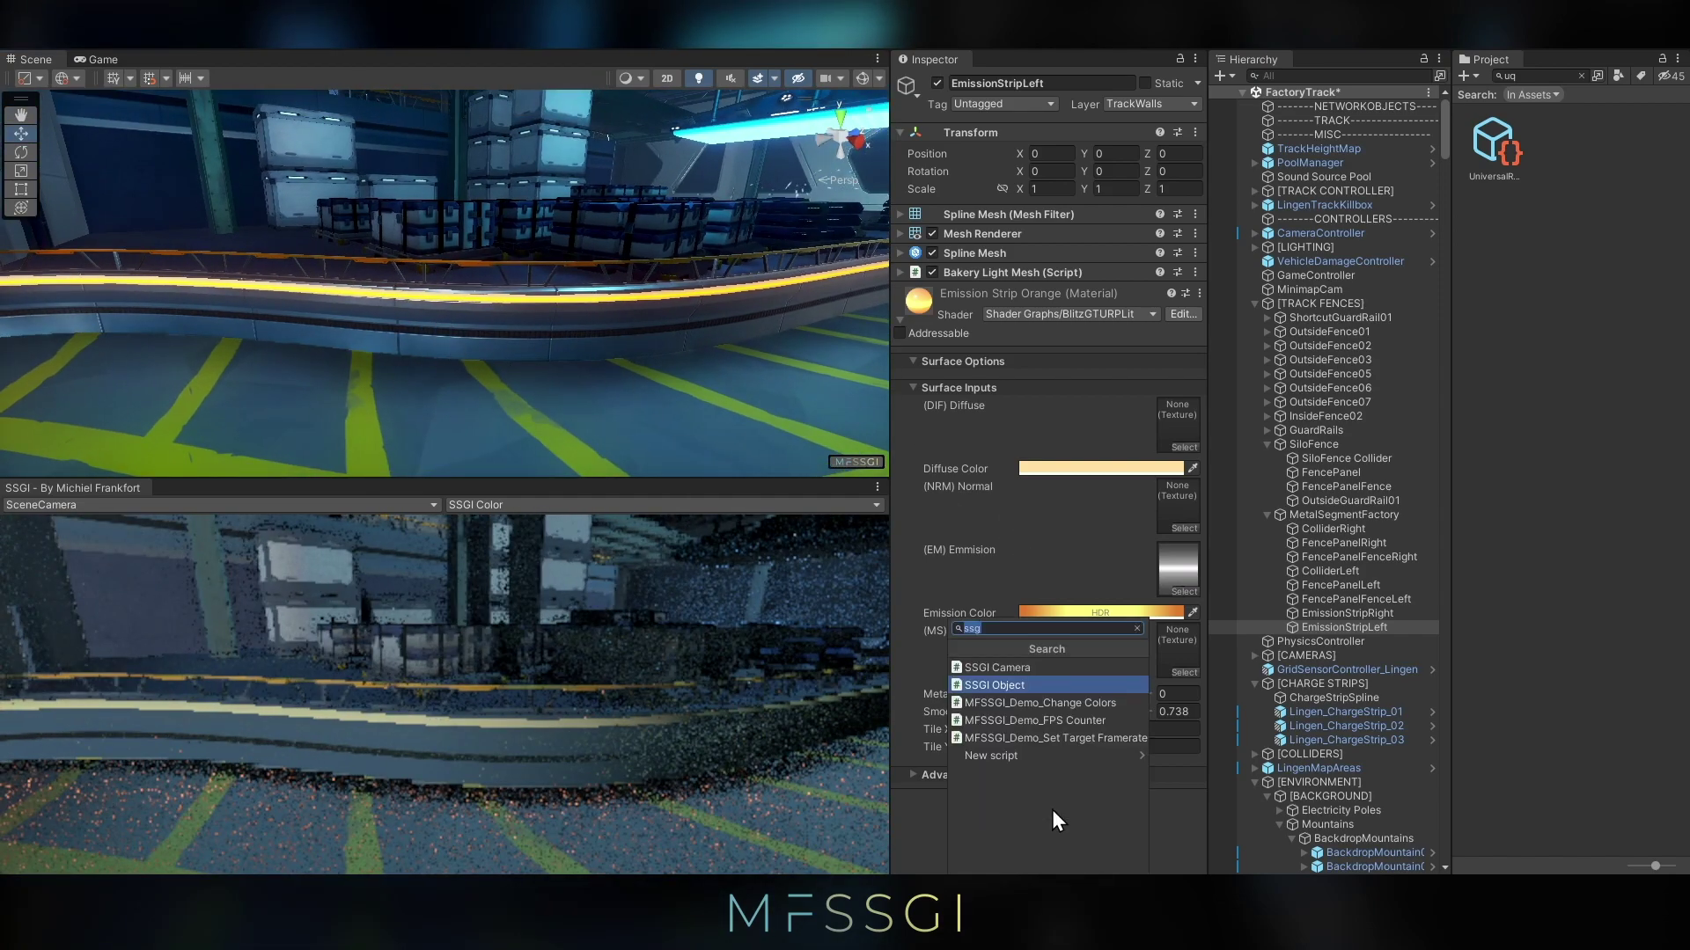
{"action": "left_click", "coordinate": [1014, 684]}
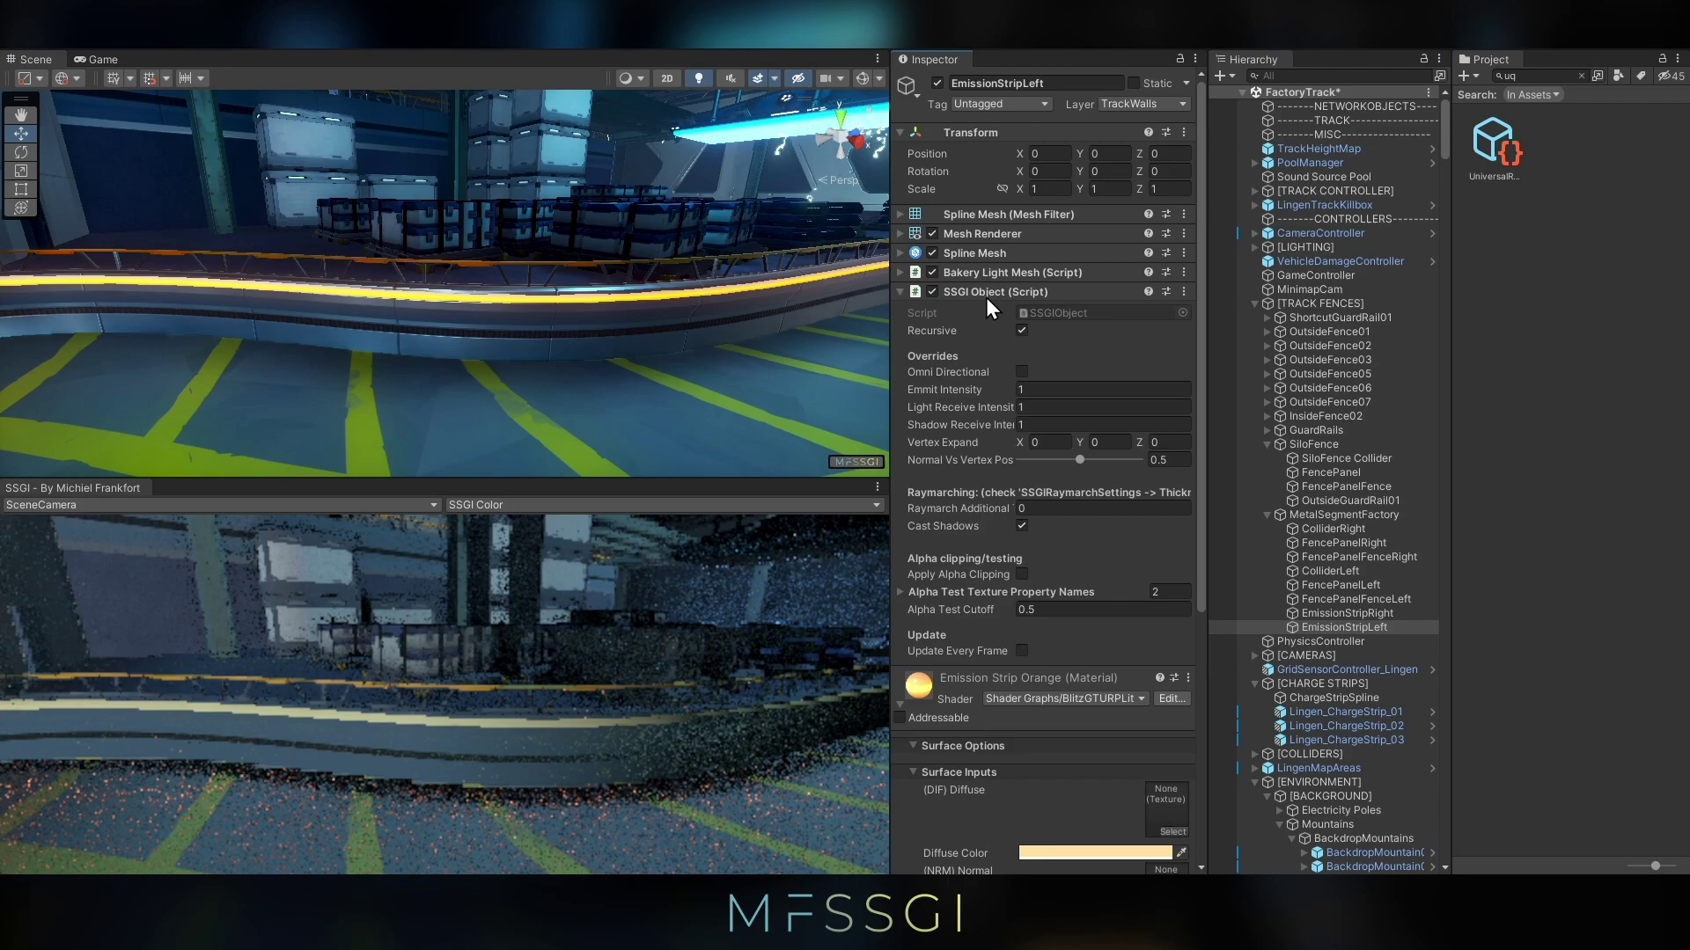
Switch the SSGI debug preview to the Light Capture view
{"action": "mouse_move", "coordinate": [551, 320]}
{"action": "right_mouse_down"}
{"action": "mouse_move", "coordinate": [627, 313]}
{"action": "mouse_move", "coordinate": [476, 332]}
{"action": "mouse_move", "coordinate": [563, 335]}
{"action": "right_mouse_up"}
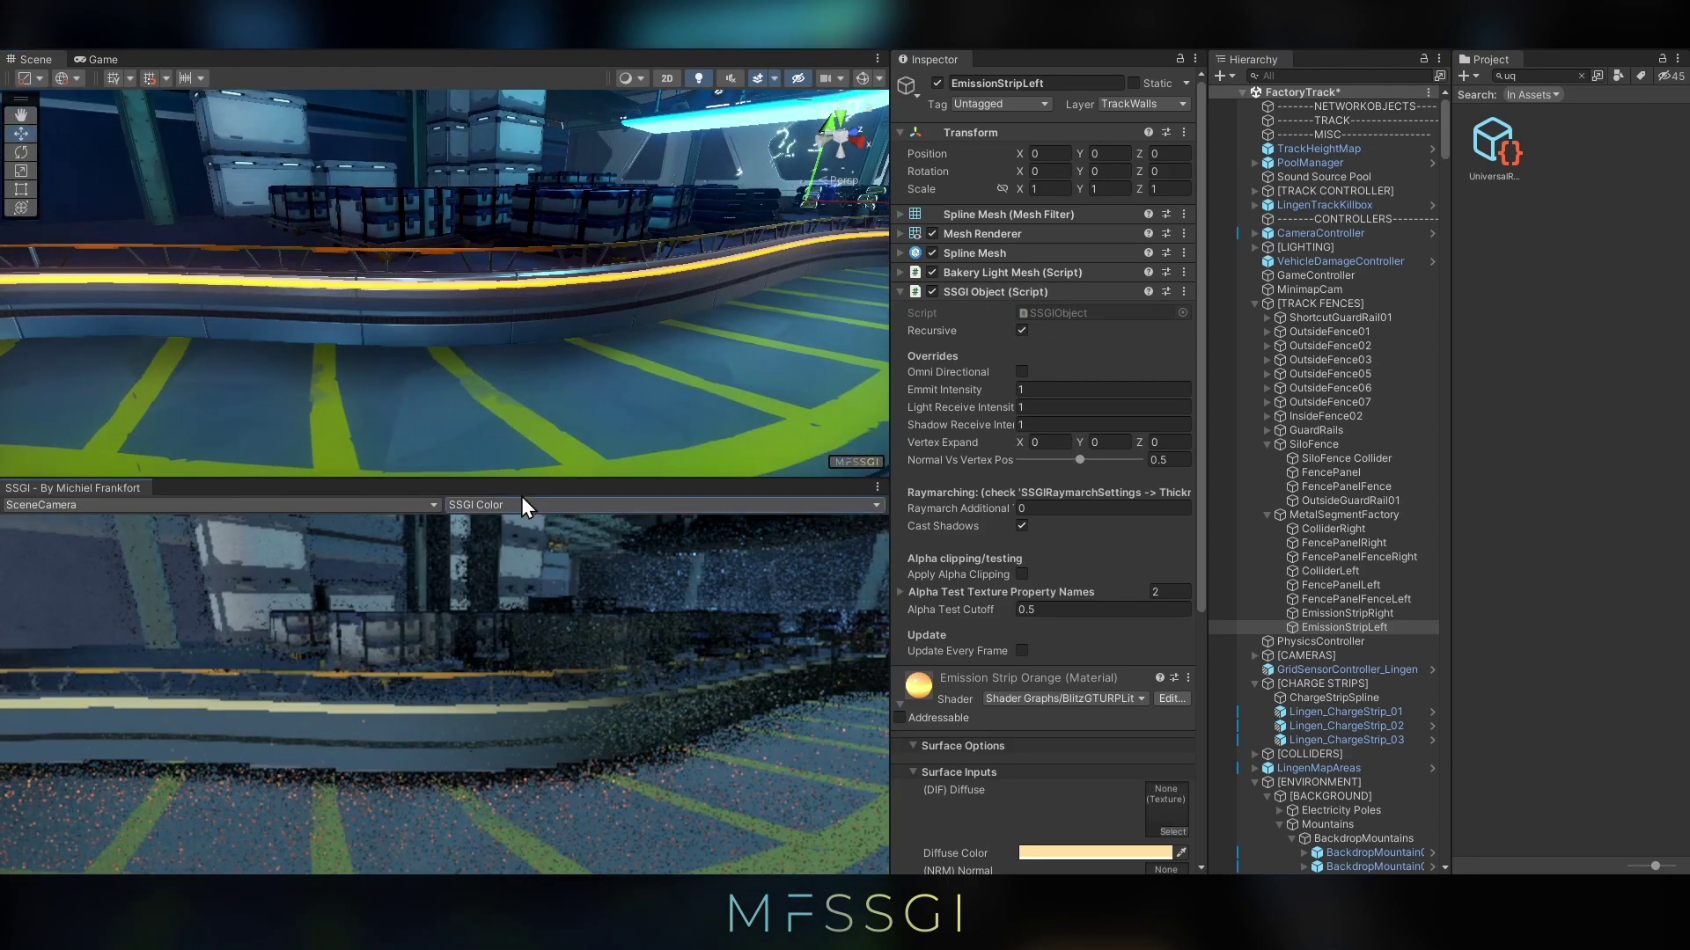
{"action": "left_click", "coordinate": [523, 506]}
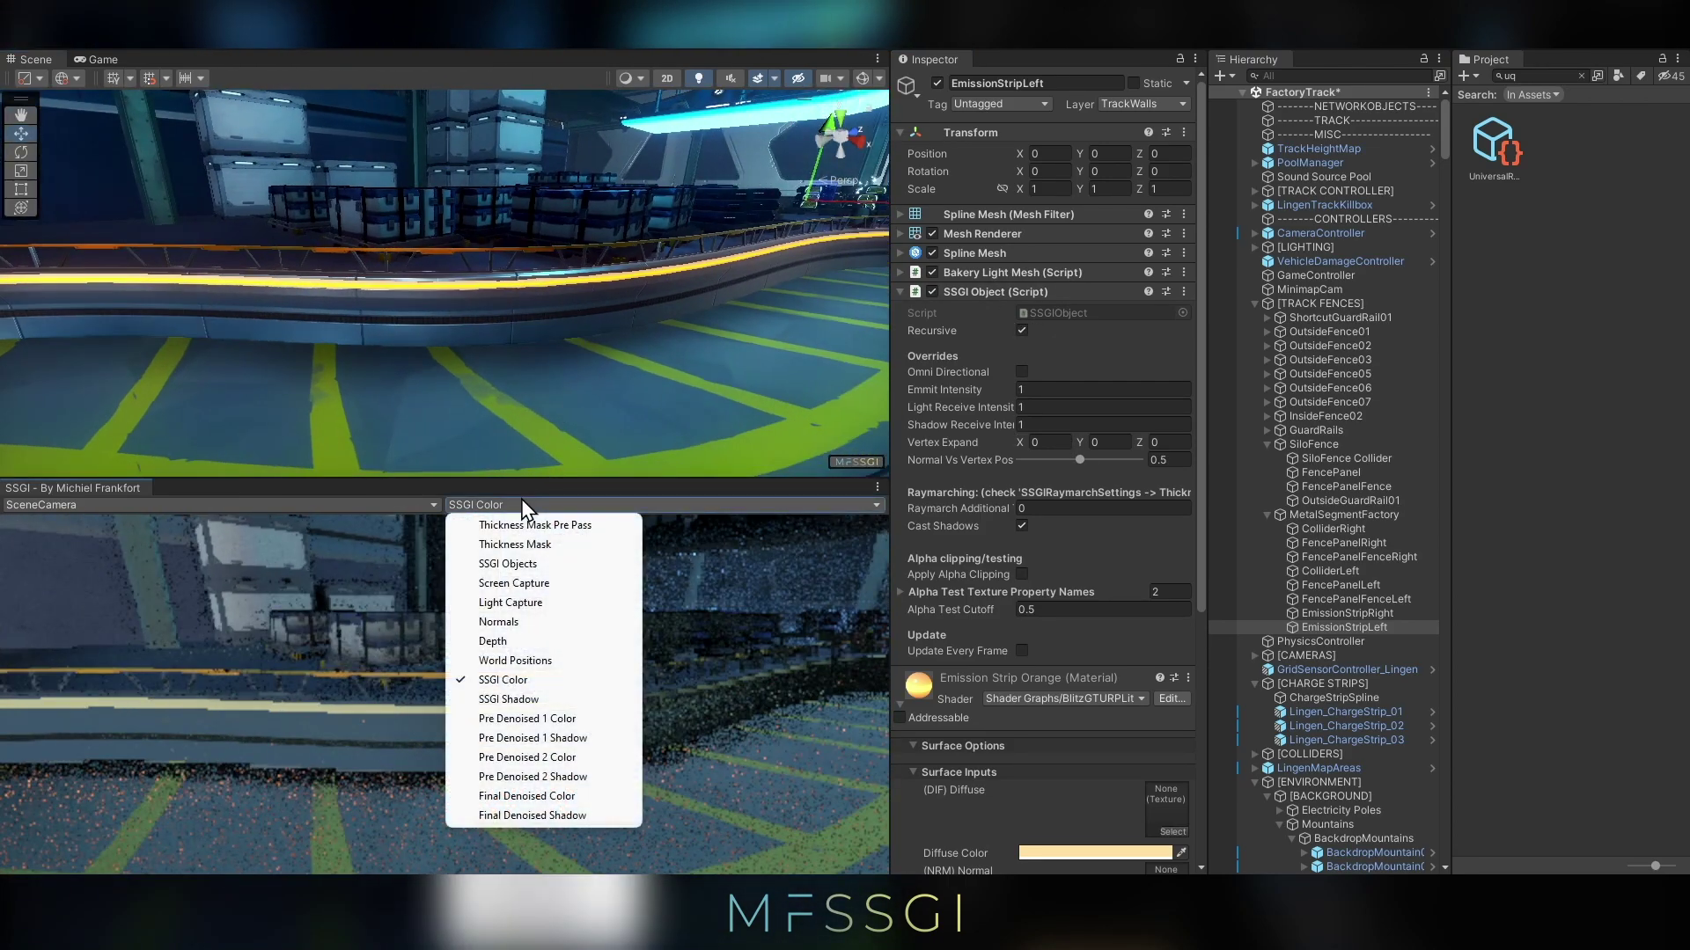
{"action": "left_click", "coordinate": [521, 607]}
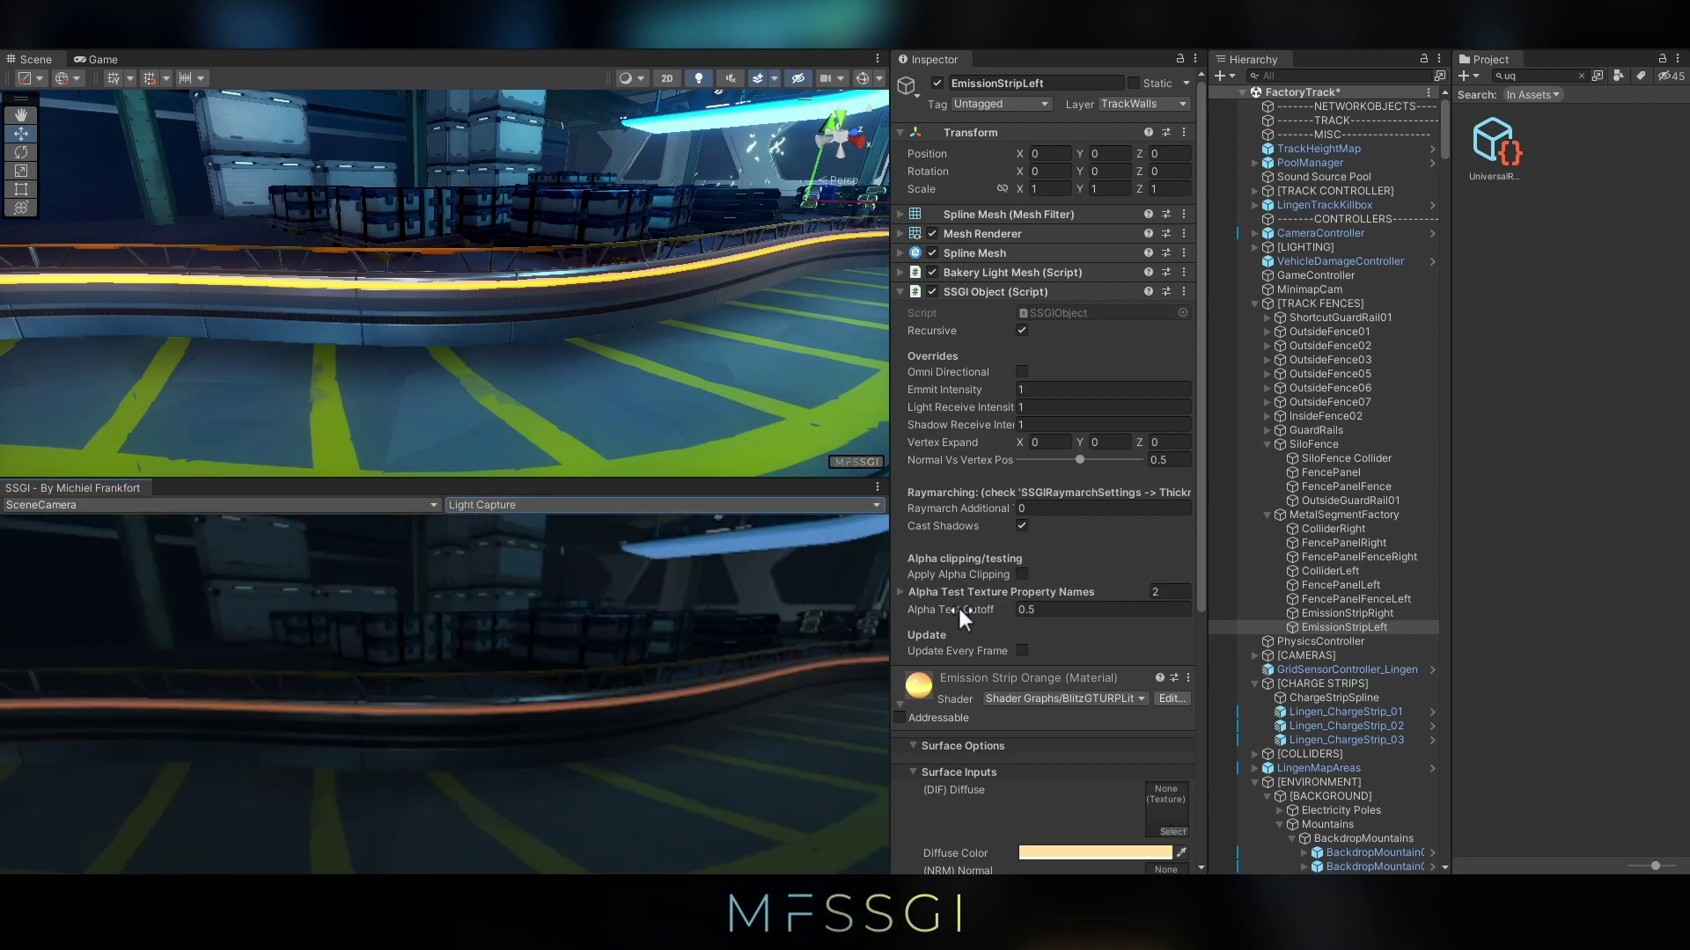
Set the strip's SSGI Object Vertex Expand Y to about 4.31 and inspect the widened glow
{"action": "left_click_drag", "start_coordinate": [1078, 447], "coordinate": [1209, 438]}
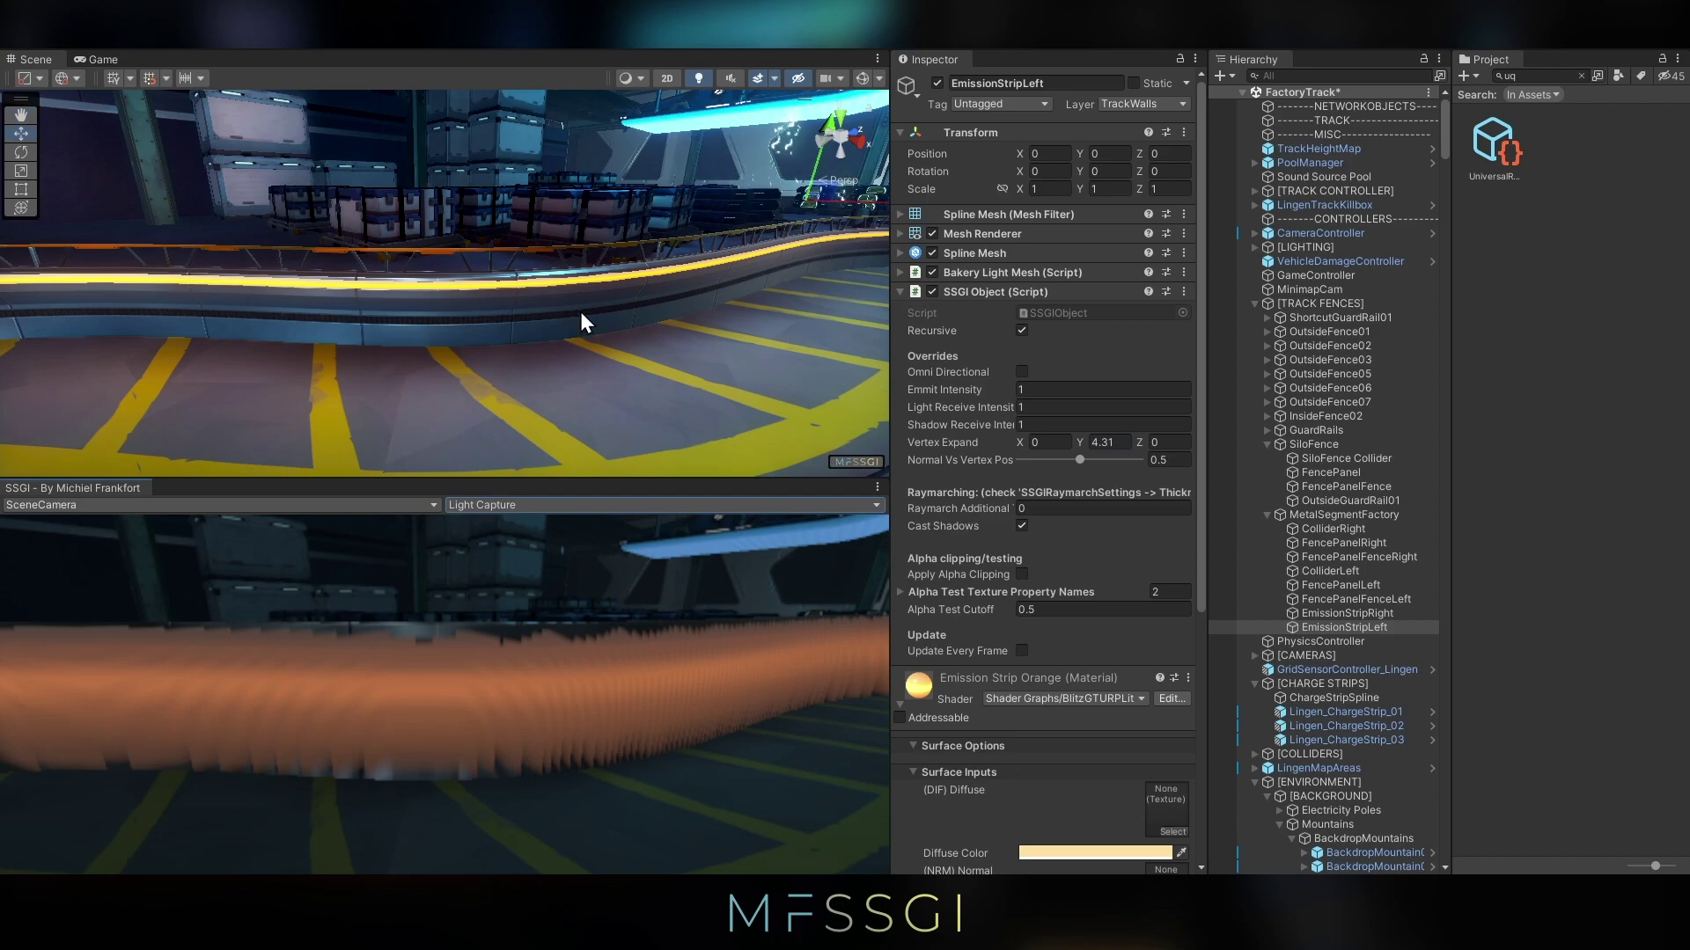
{"action": "right_click_drag", "start_coordinate": [581, 320], "coordinate": [616, 317]}
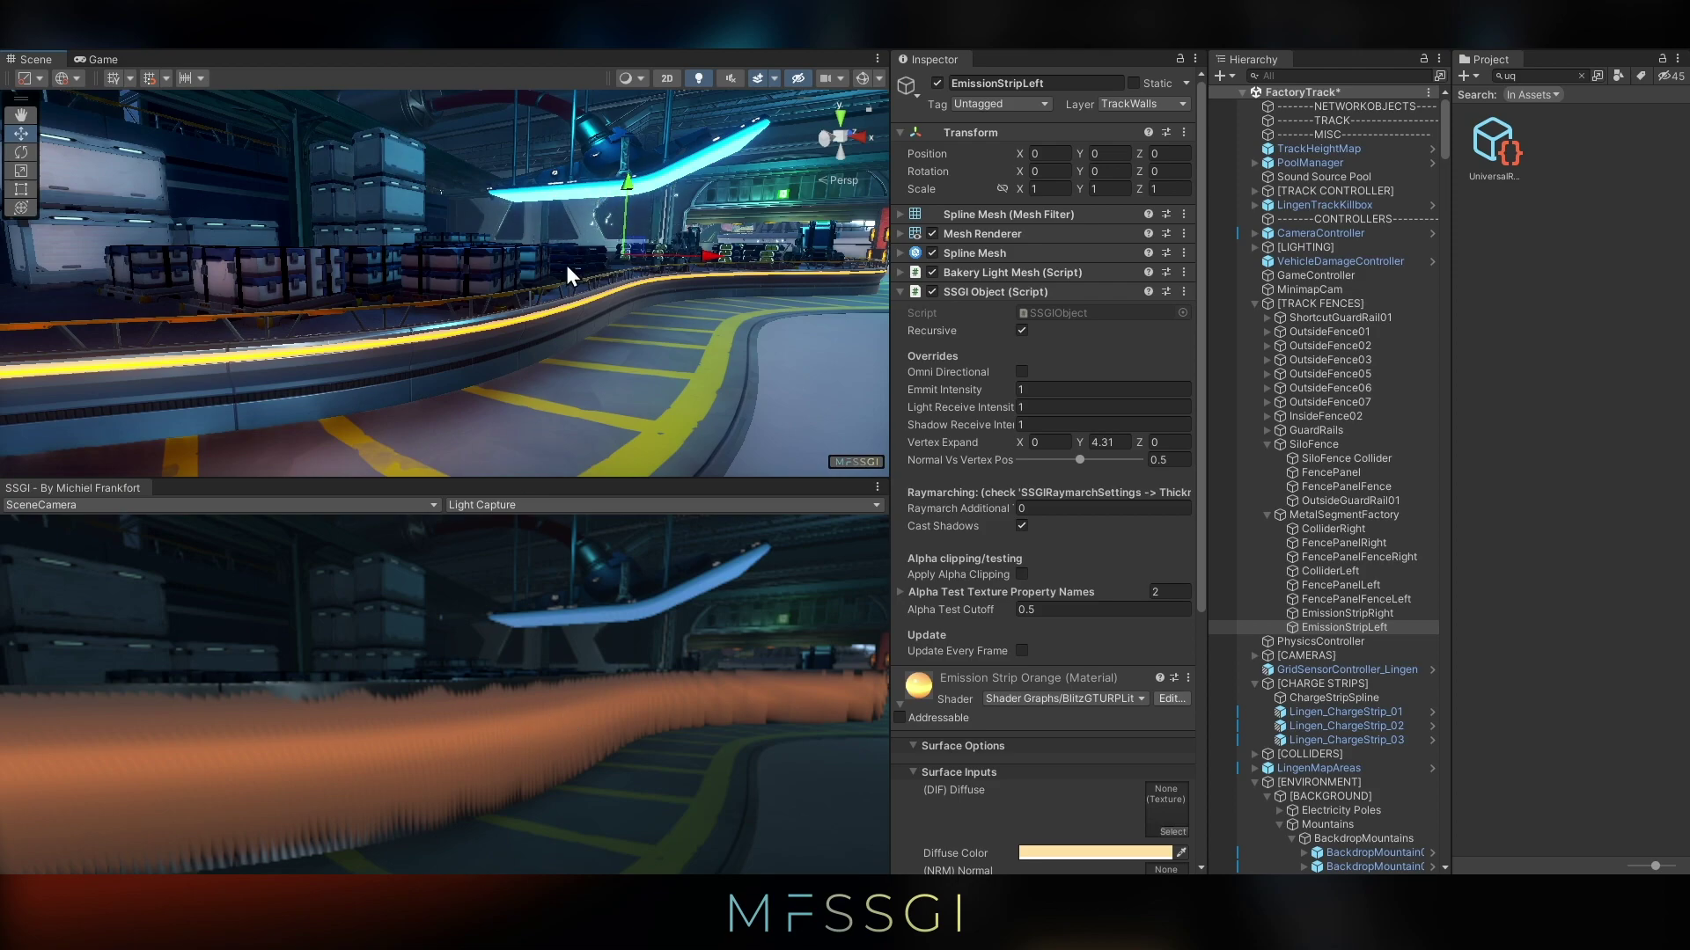
{"action": "right_click_drag", "start_coordinate": [567, 266], "coordinate": [465, 300]}
{"action": "right_click_drag", "start_coordinate": [453, 392], "coordinate": [464, 325]}
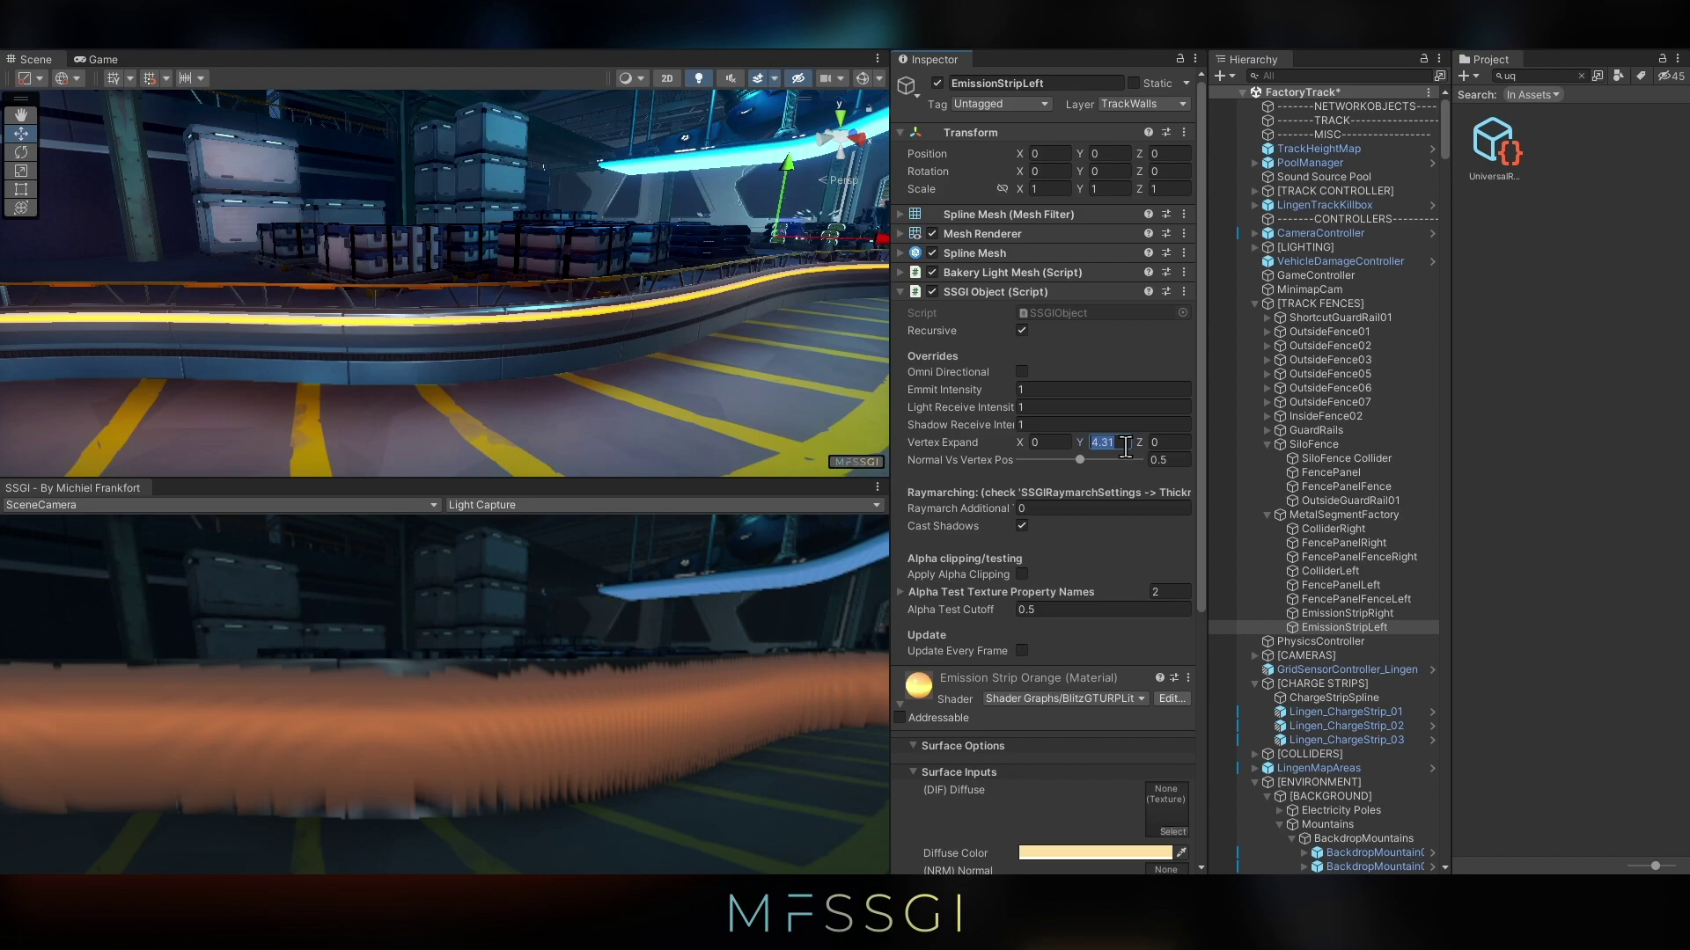
Set Vertex Expand Y to 2, Normal Vs Vertex Pos to 0 and Emmit Intensity to about 1.39
{"action": "type", "text": "3"}
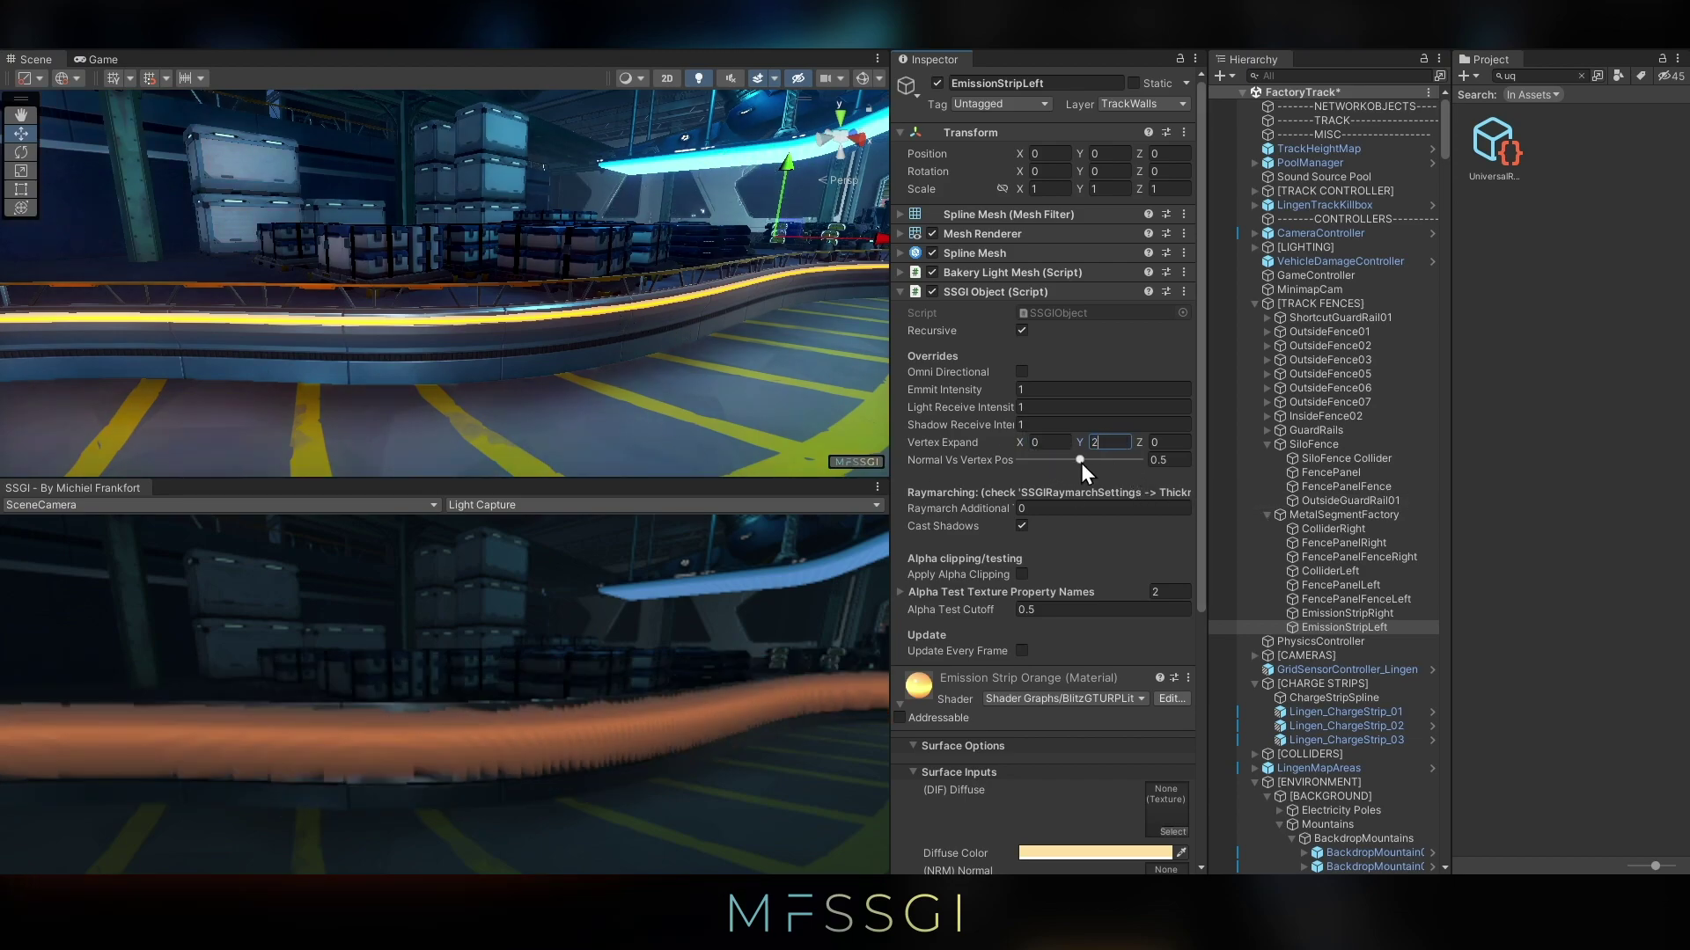
{"action": "left_click_drag", "start_coordinate": [1080, 463], "coordinate": [779, 405]}
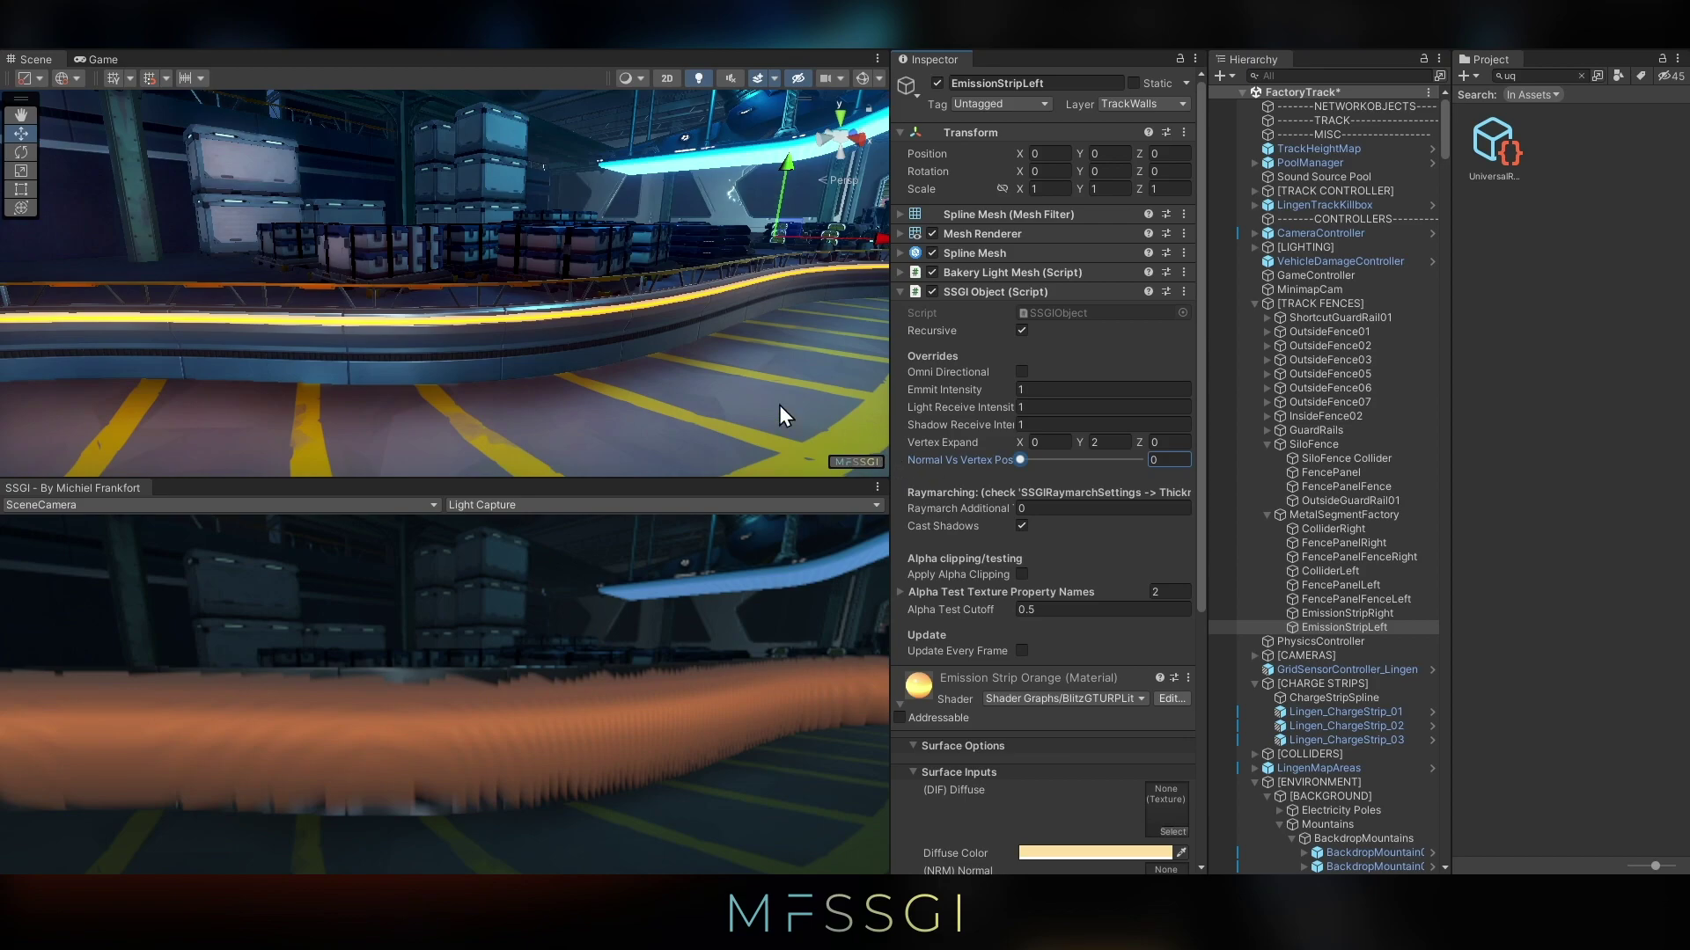
{"action": "mouse_move", "coordinate": [477, 345]}
{"action": "right_mouse_down"}
{"action": "mouse_move", "coordinate": [370, 320]}
{"action": "mouse_move", "coordinate": [743, 325]}
{"action": "mouse_move", "coordinate": [462, 335]}
{"action": "mouse_move", "coordinate": [450, 351]}
{"action": "right_mouse_up"}
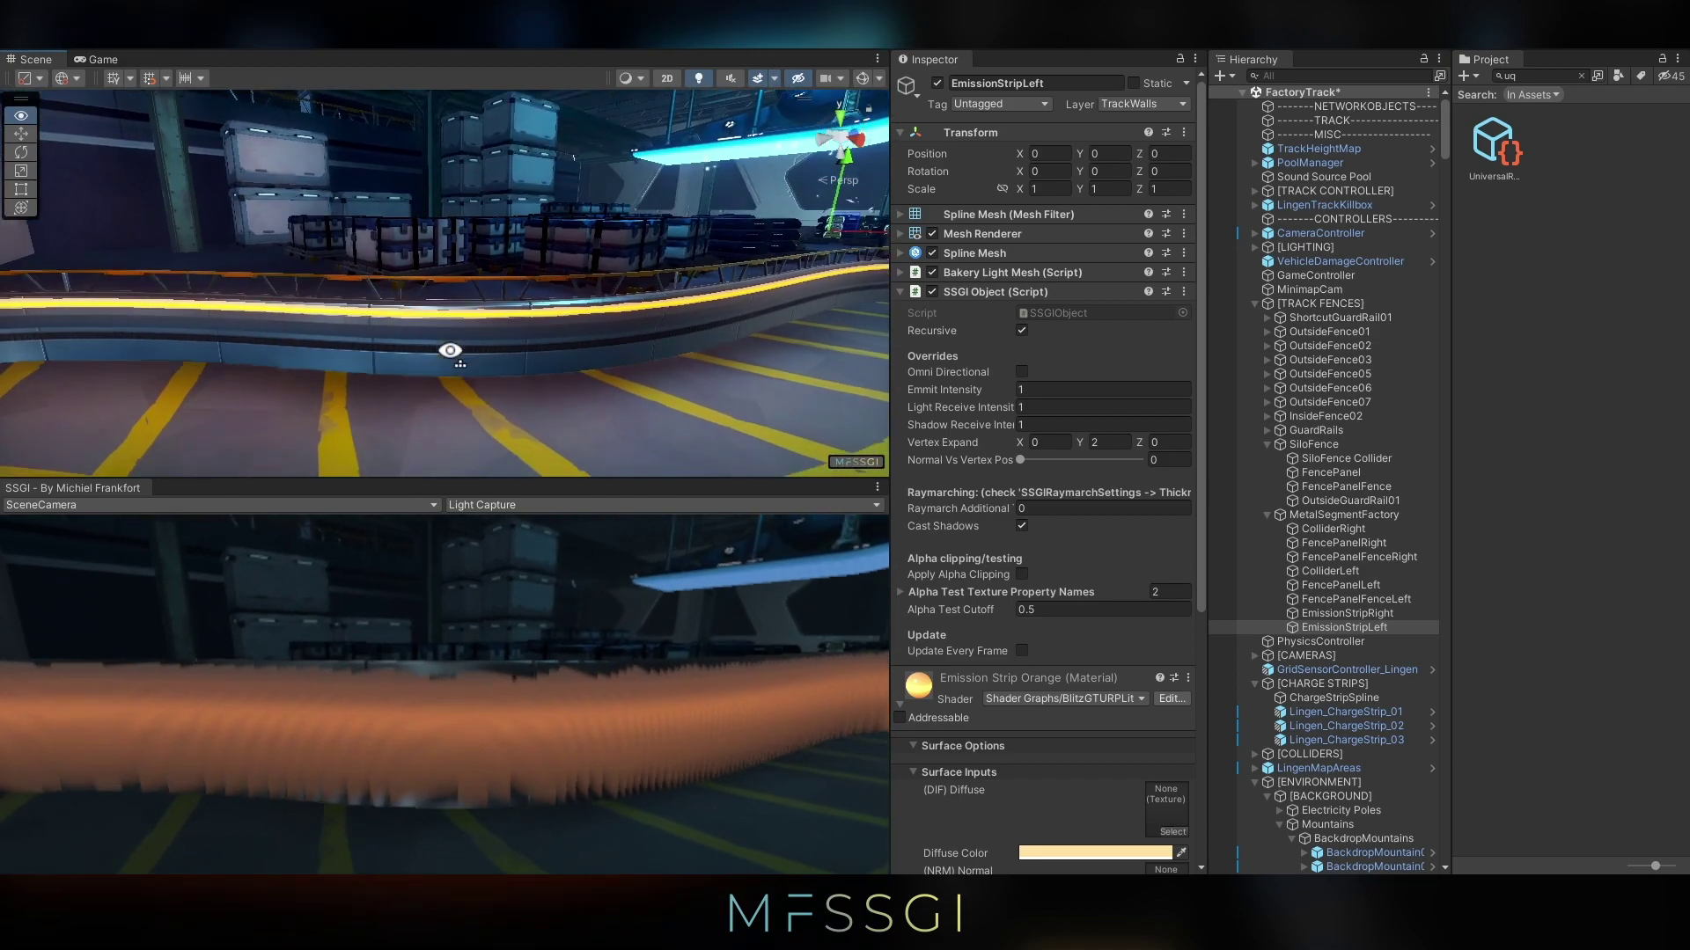
{"action": "left_click_drag", "start_coordinate": [938, 388], "coordinate": [954, 387]}
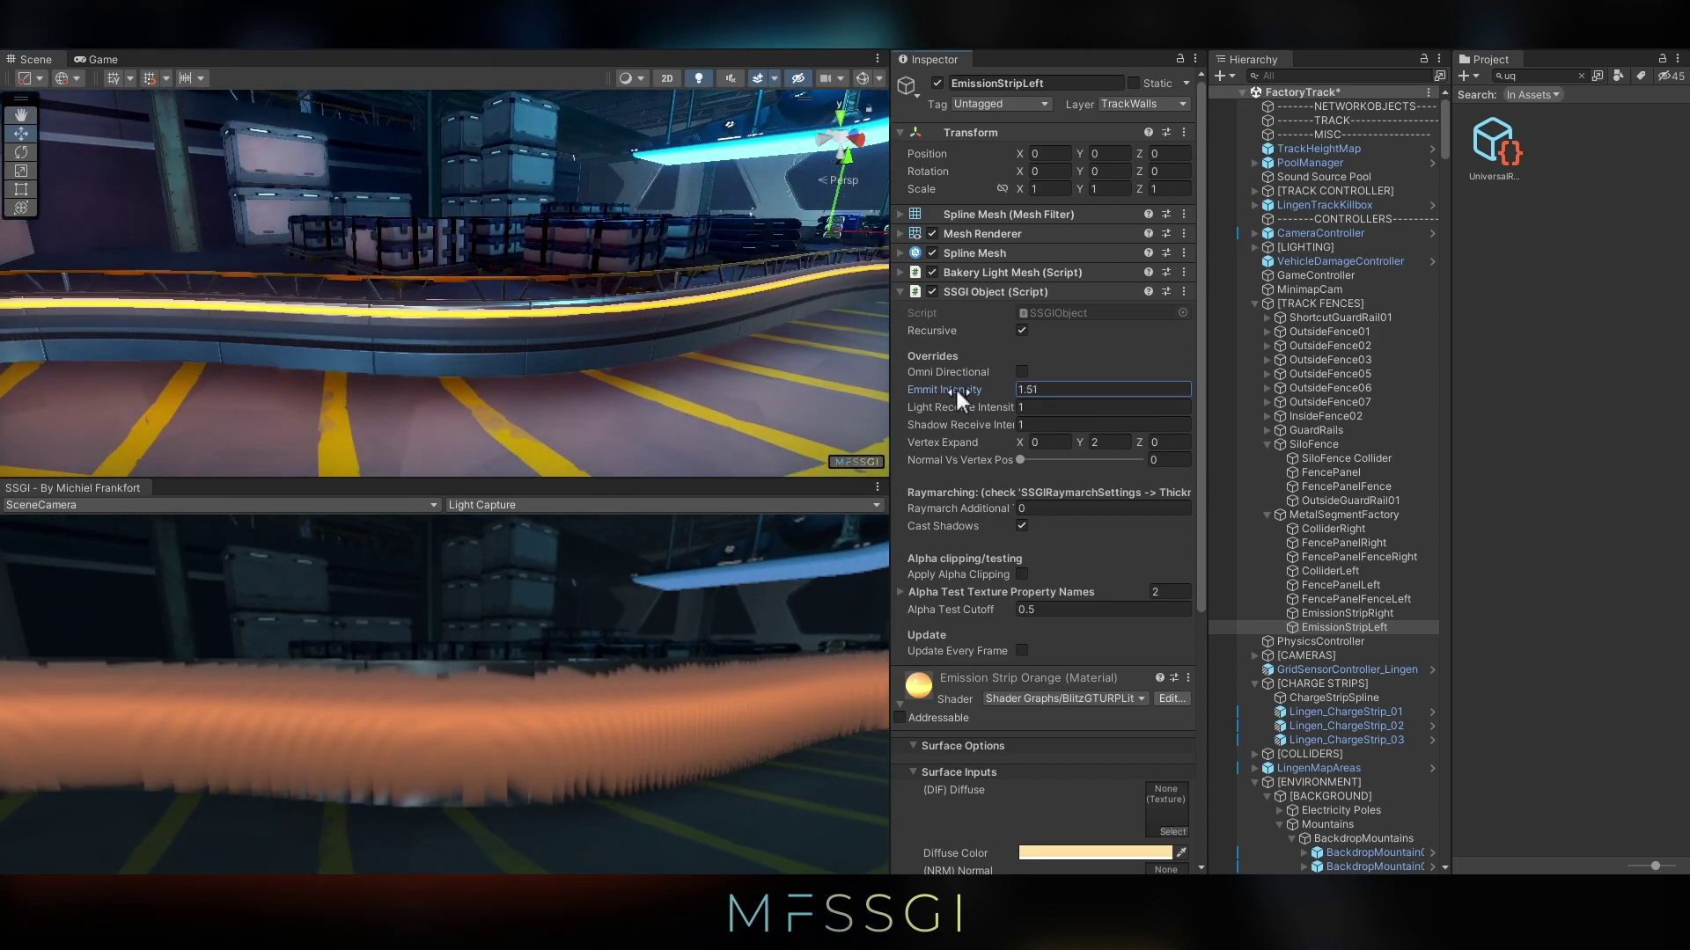
{"action": "right_click_drag", "start_coordinate": [393, 369], "coordinate": [359, 318]}
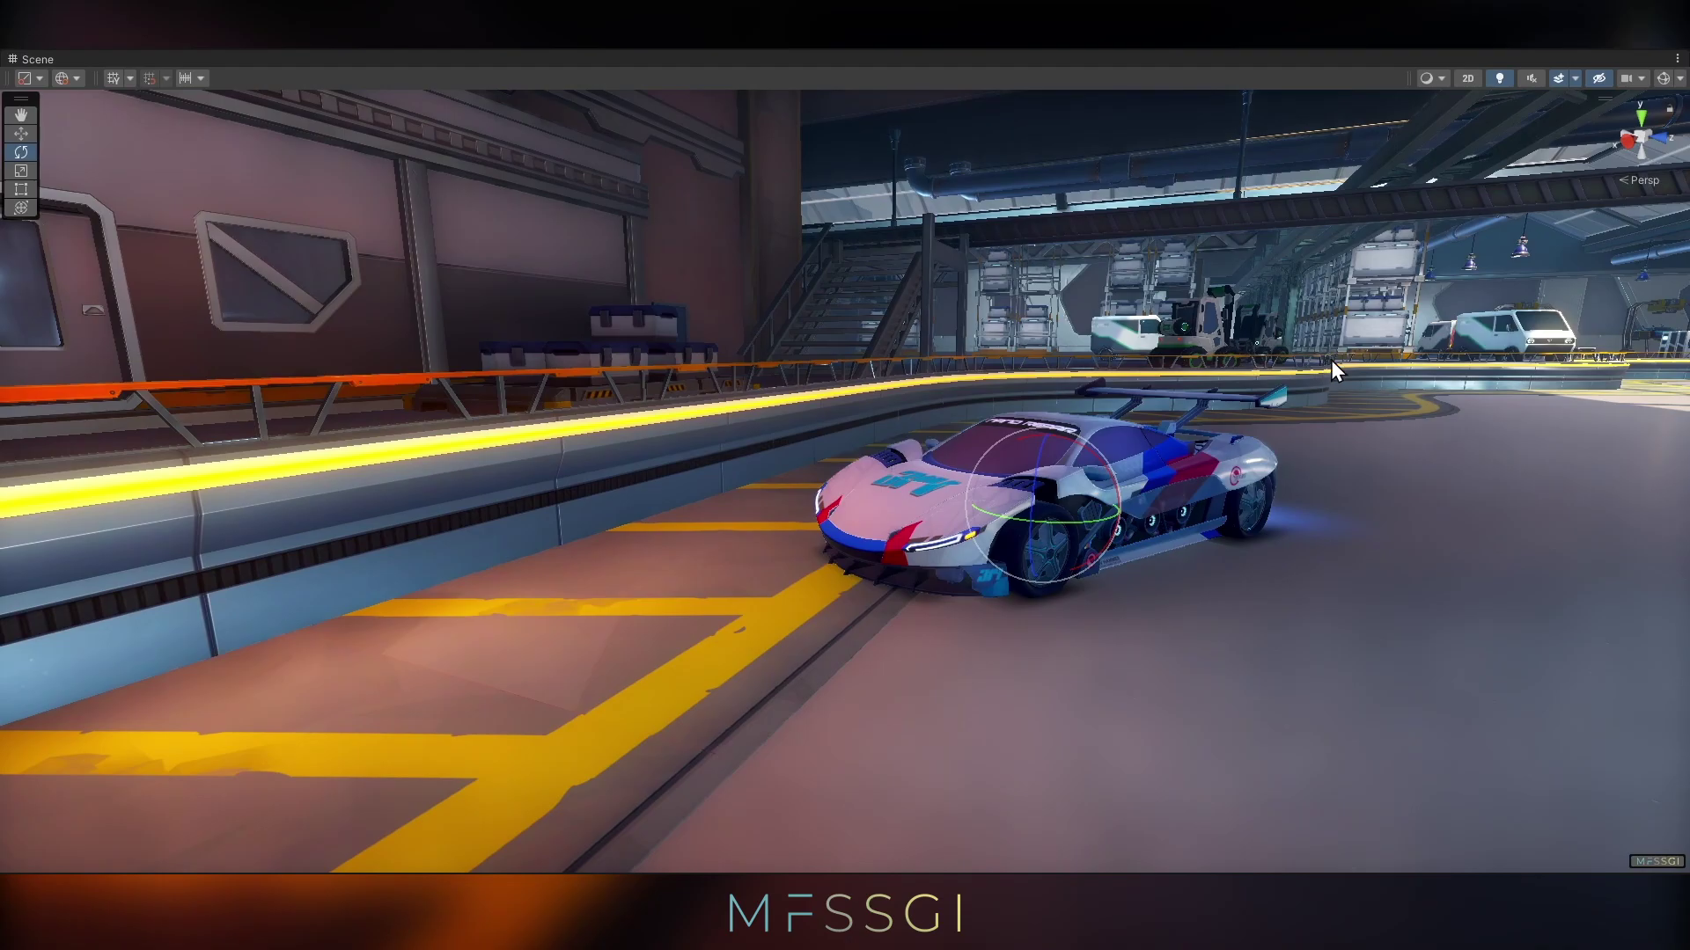
Lift the race car slightly upward with the Move tool
{"action": "right_click_drag", "start_coordinate": [1302, 331], "coordinate": [626, 466]}
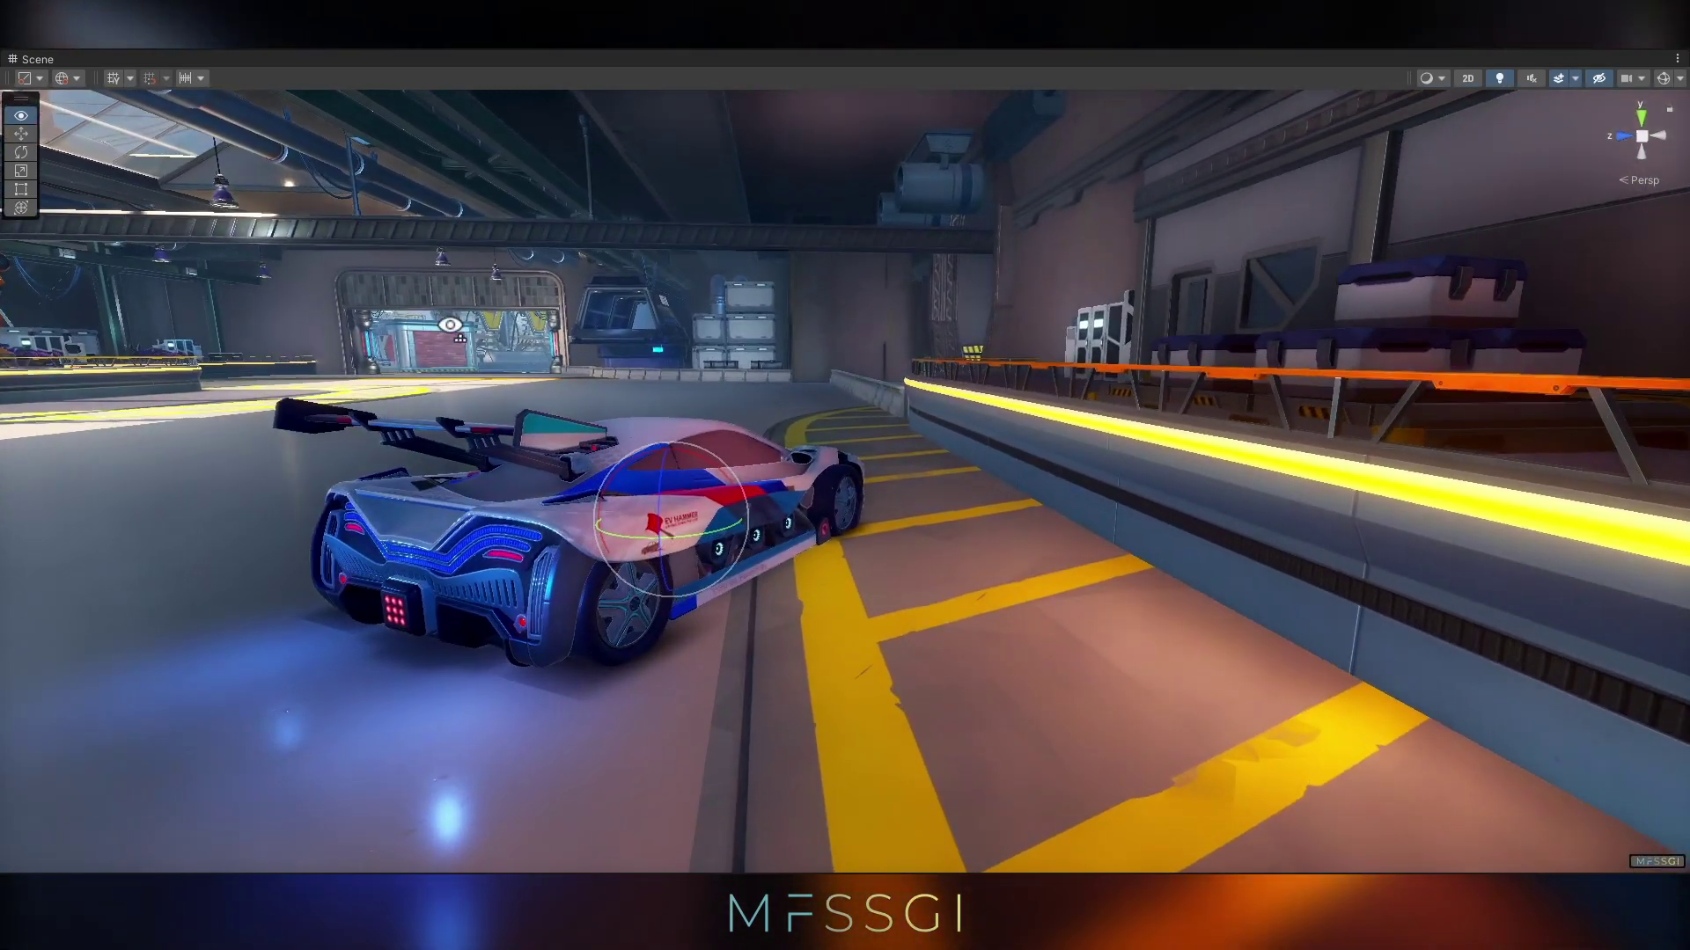
{"action": "key", "text": "w"}
{"action": "left_click_drag", "start_coordinate": [662, 458], "coordinate": [668, 448]}
{"action": "right_click_drag", "start_coordinate": [653, 459], "coordinate": [860, 462]}
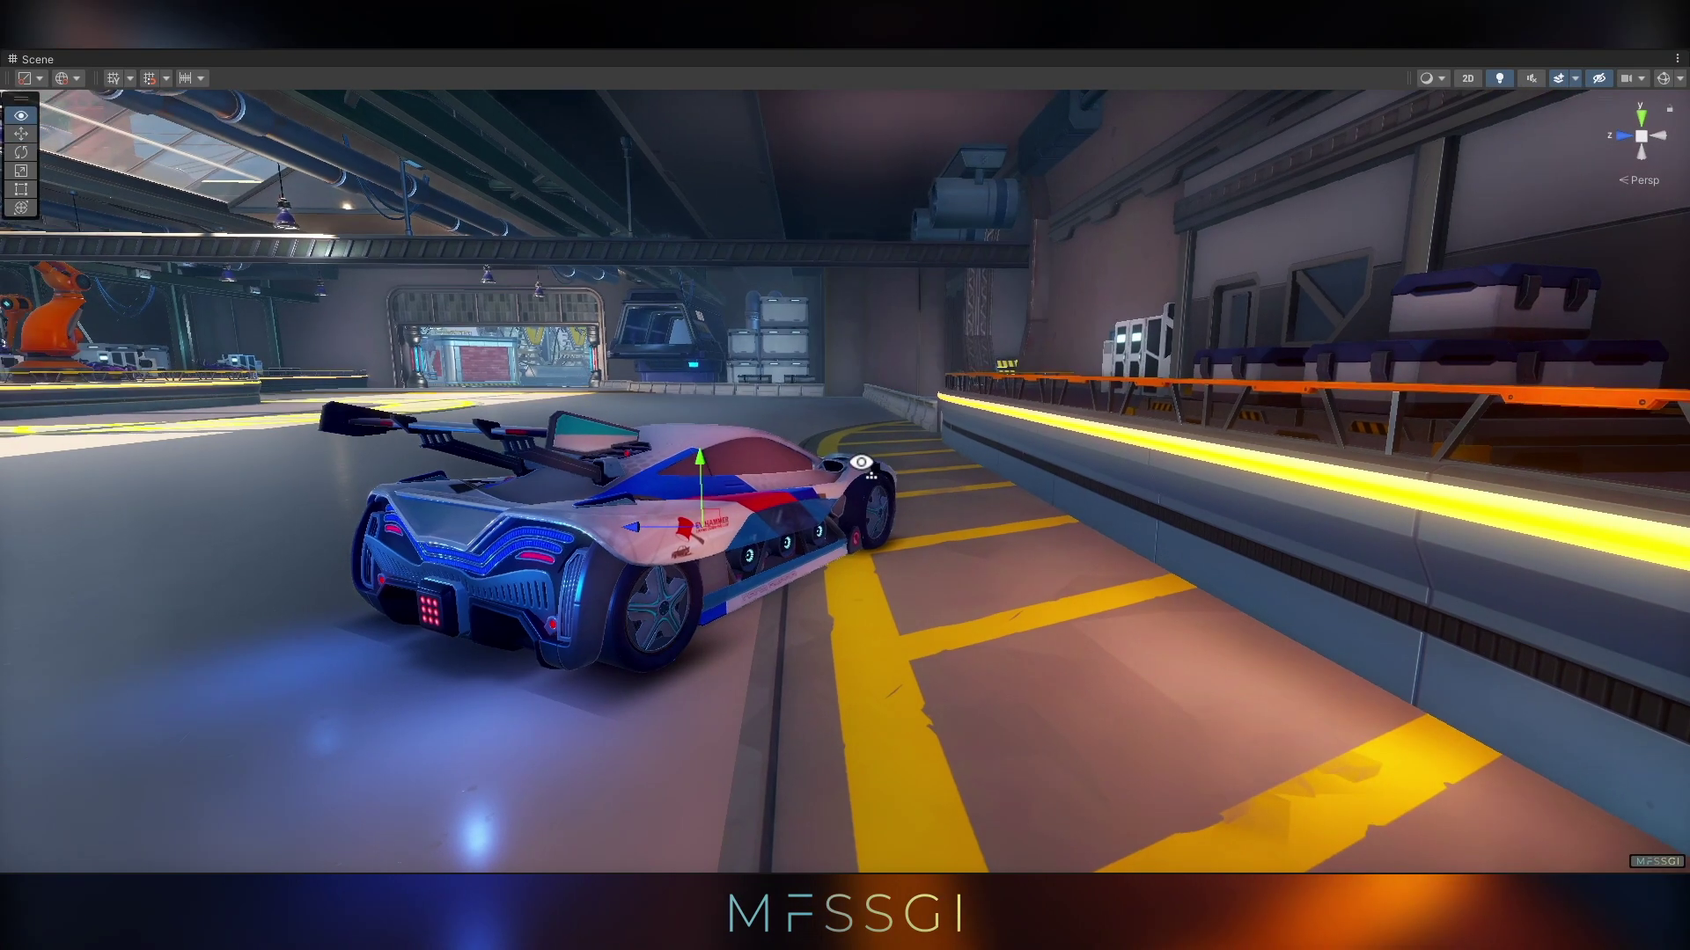
Rotate the race car about its vertical axis so it faces right
{"action": "right_click_drag", "start_coordinate": [1653, 867], "coordinate": [1584, 790]}
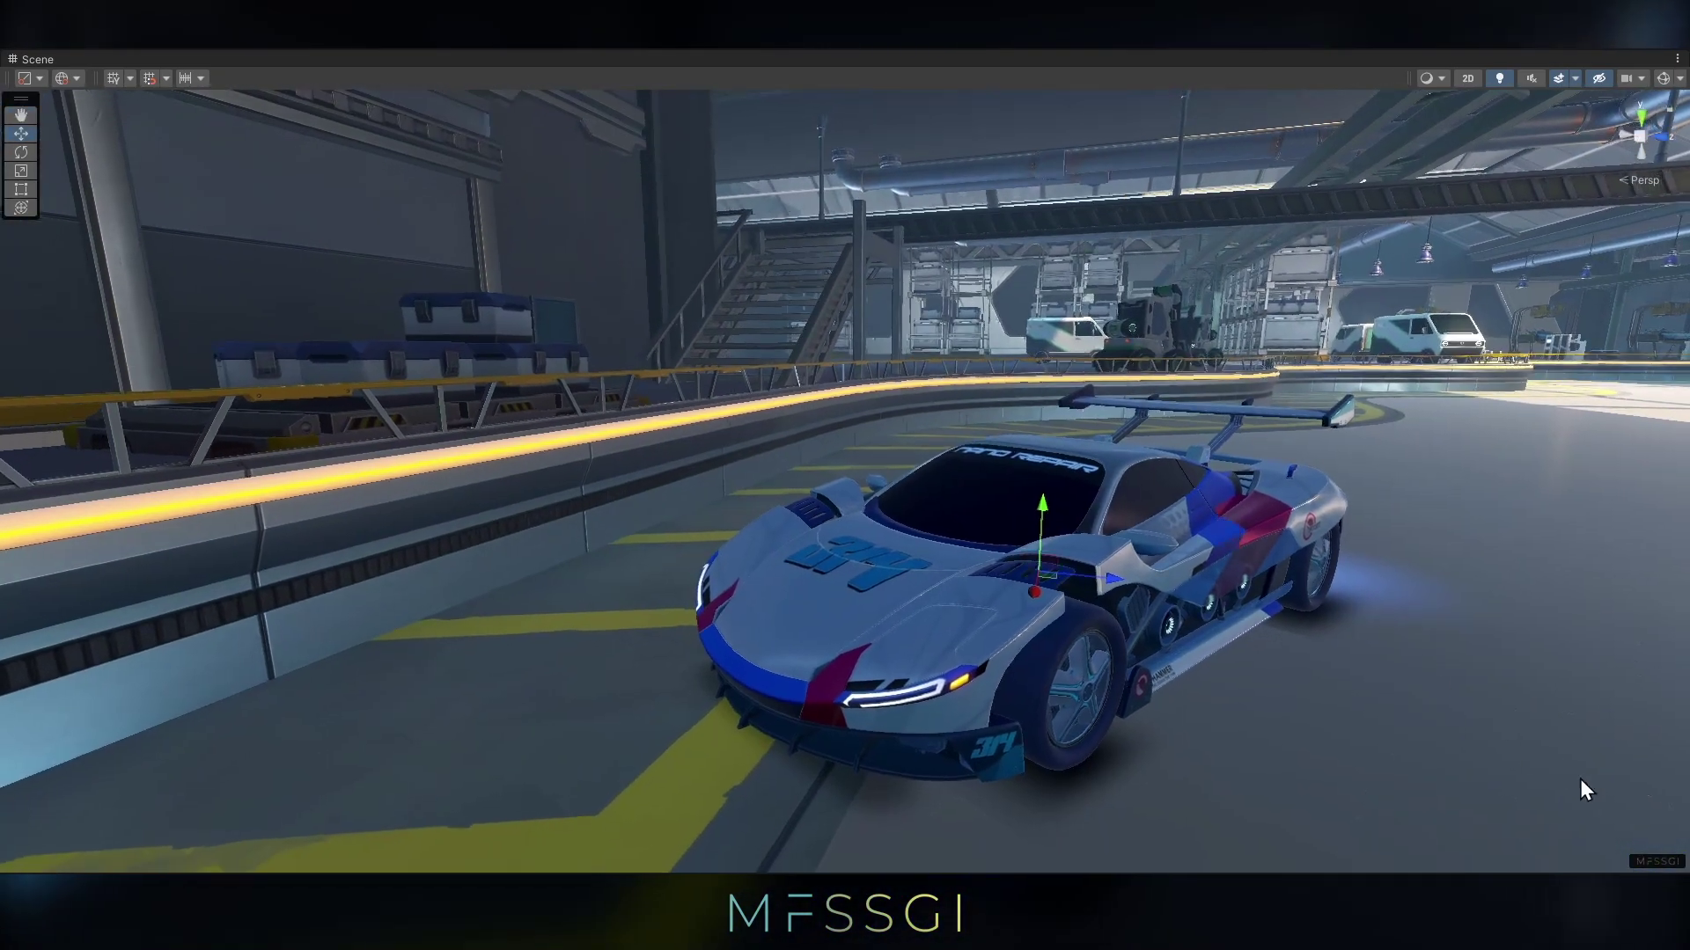
{"action": "right_click_drag", "start_coordinate": [1663, 869], "coordinate": [1389, 701]}
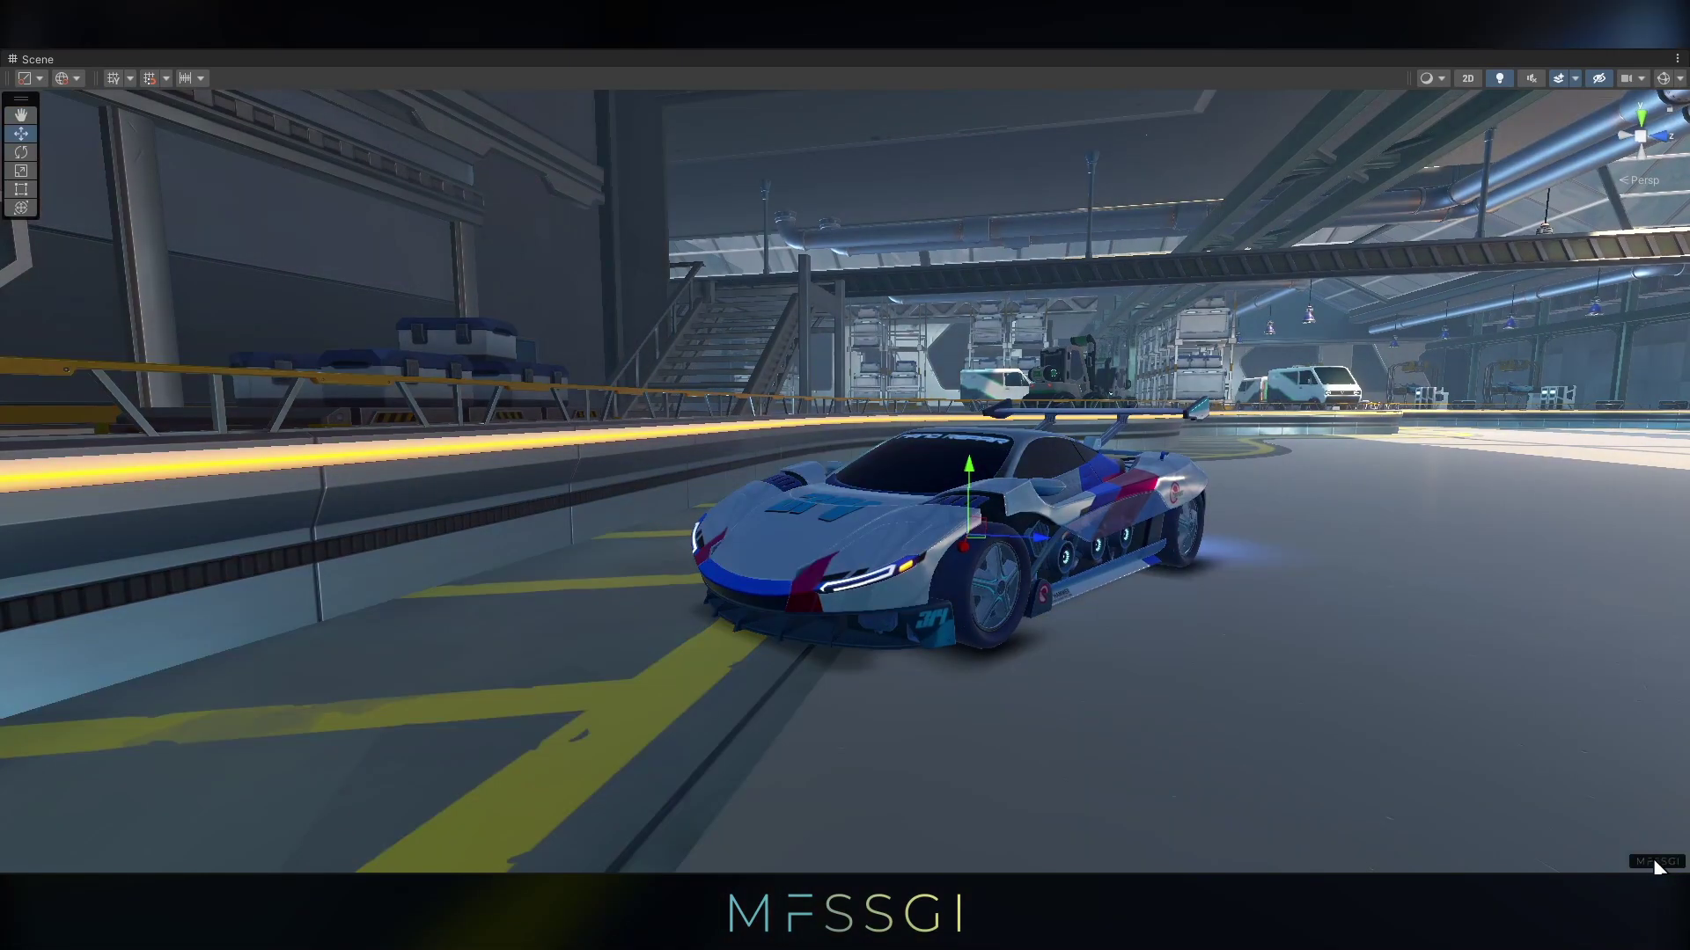
{"action": "right_click_drag", "start_coordinate": [1653, 859], "coordinate": [519, 586]}
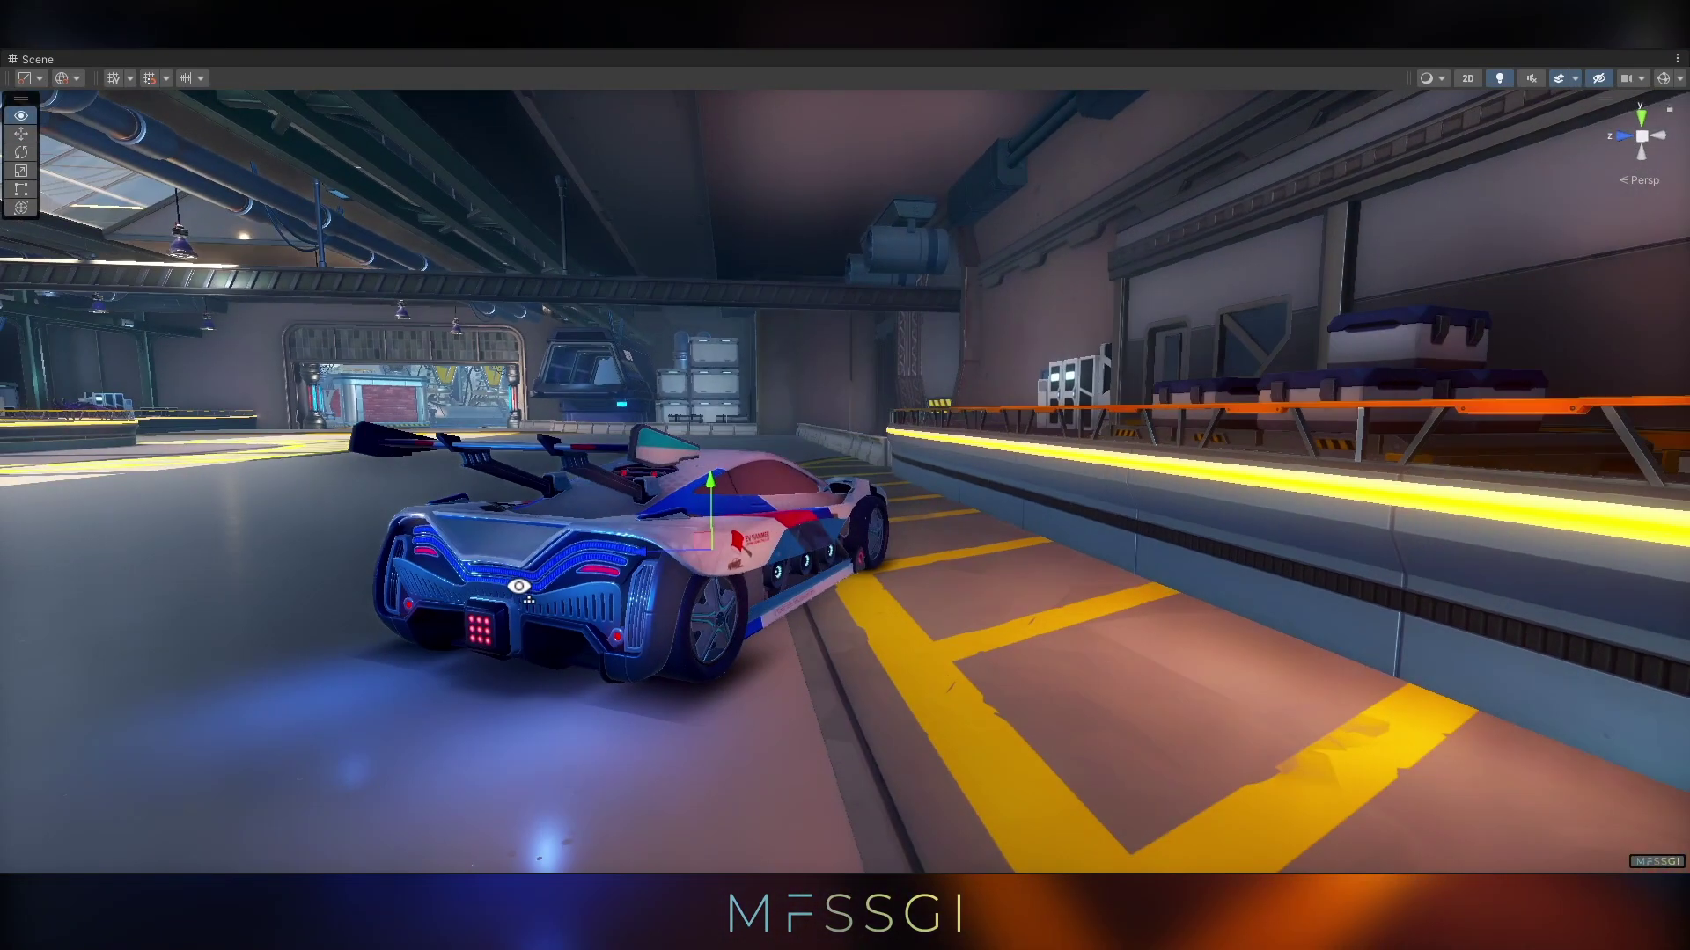
{"action": "left_click_drag", "start_coordinate": [739, 562], "coordinate": [537, 556]}
{"action": "right_click_drag", "start_coordinate": [537, 556], "coordinate": [1012, 535]}
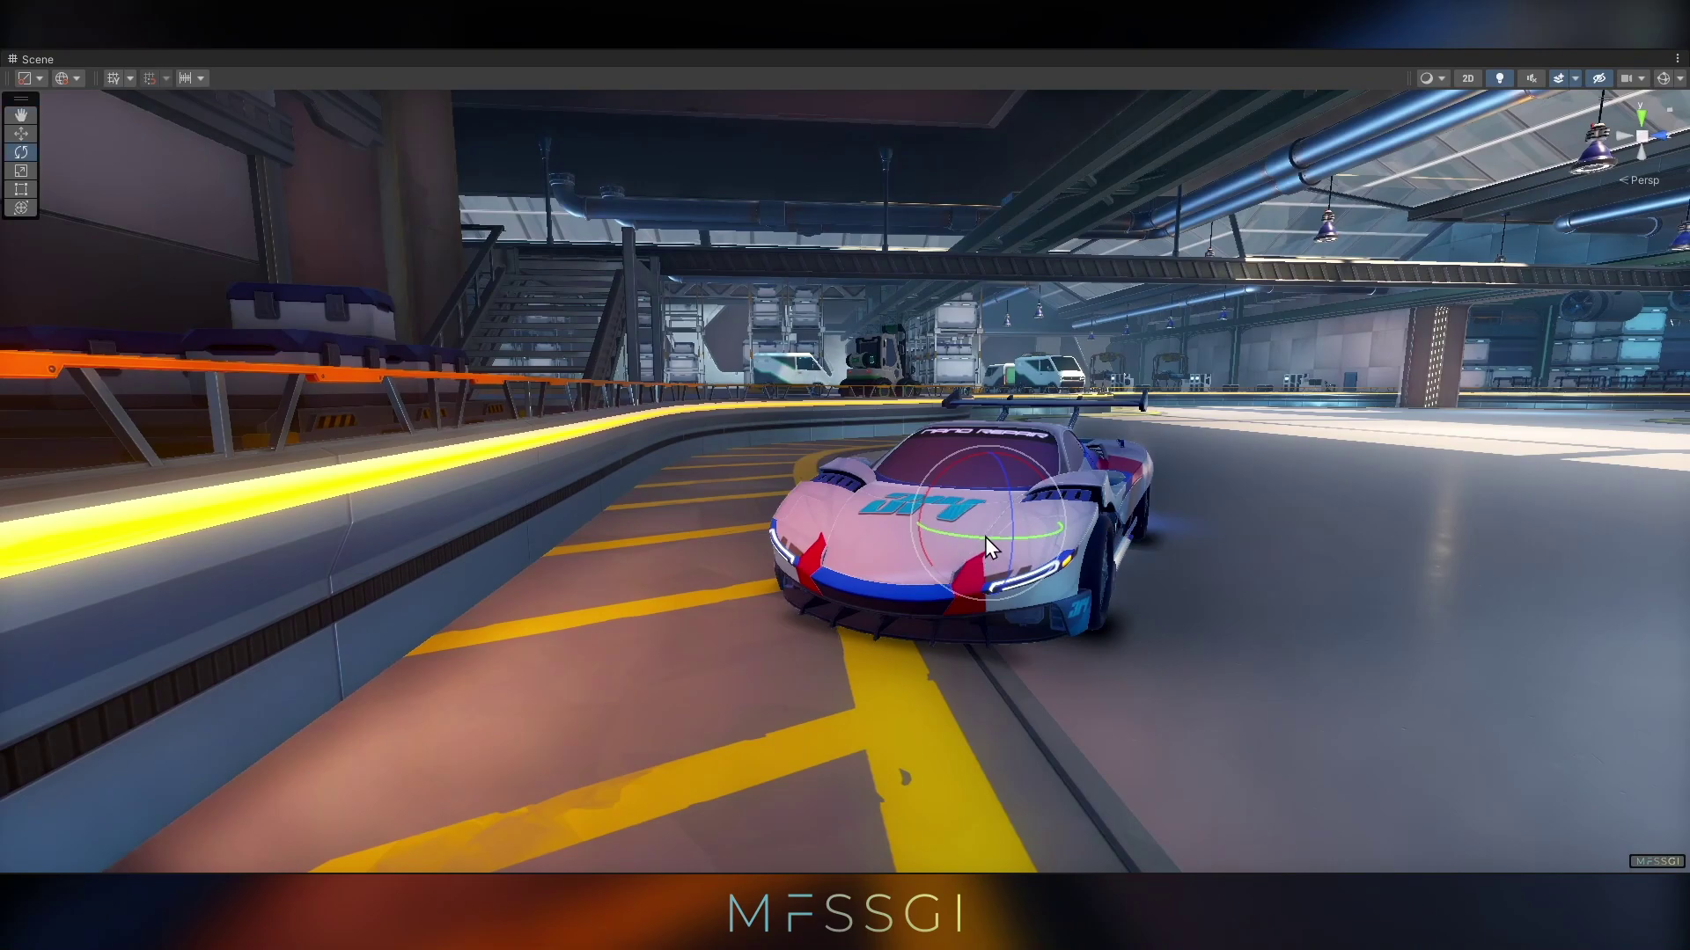
{"action": "left_click_drag", "start_coordinate": [985, 538], "coordinate": [1144, 542]}
{"action": "right_click_drag", "start_coordinate": [822, 555], "coordinate": [956, 587]}
{"action": "left_click_drag", "start_coordinate": [998, 567], "coordinate": [804, 567]}
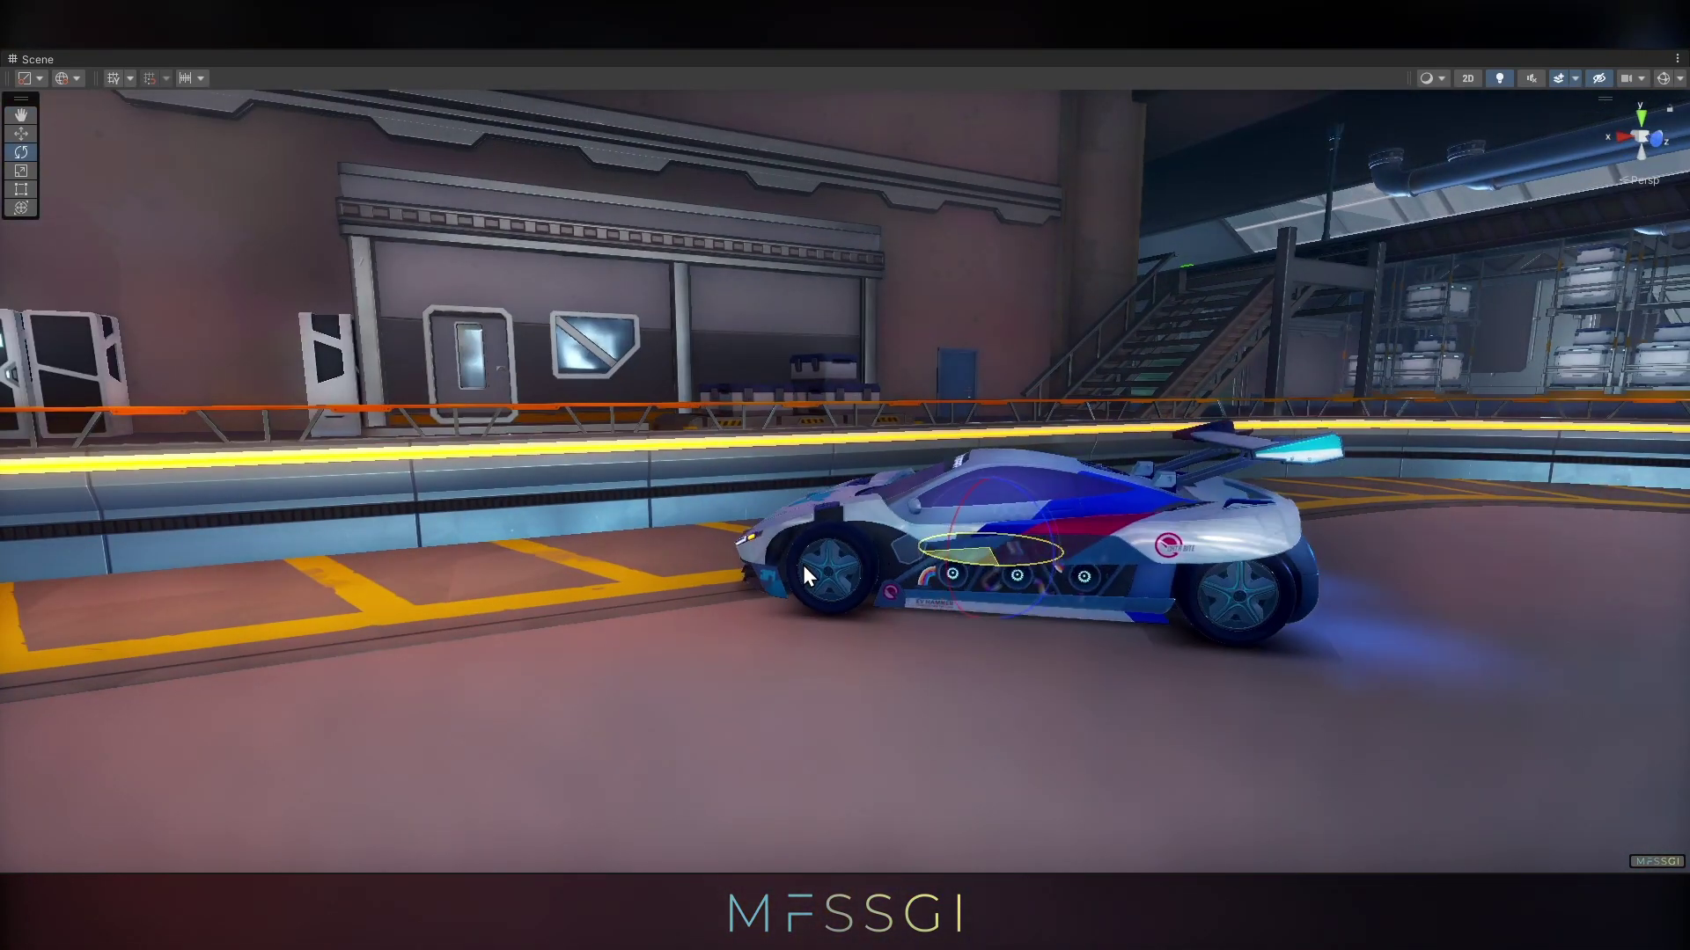
{"action": "right_click_drag", "start_coordinate": [752, 577], "coordinate": [979, 547]}
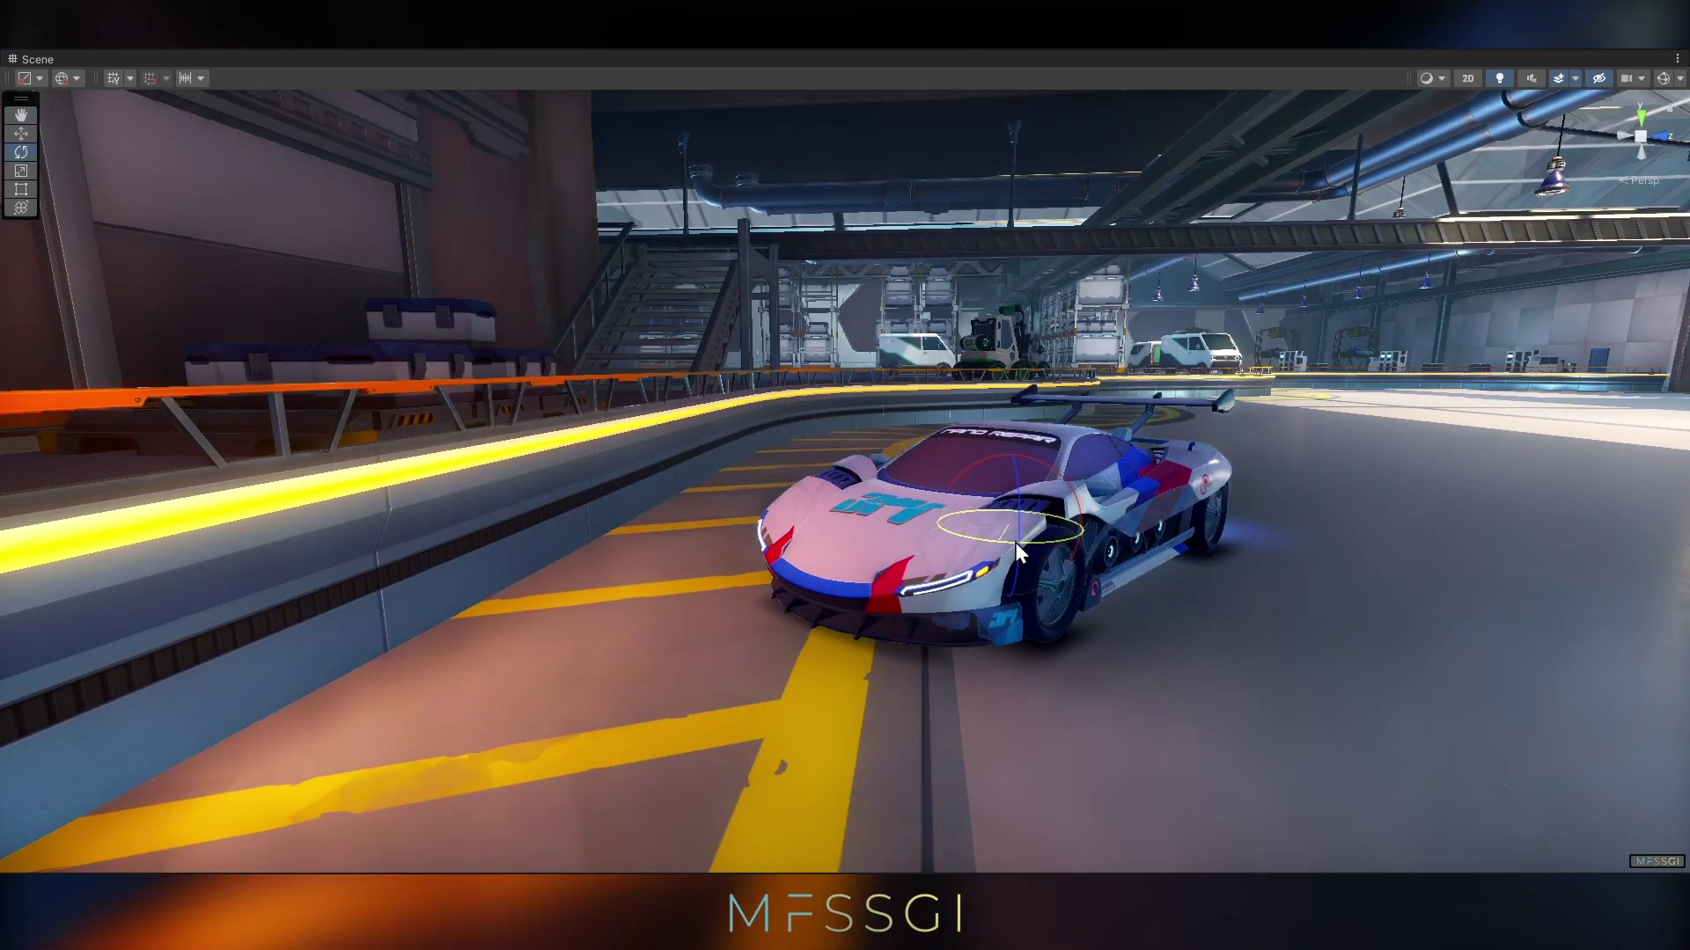
{"action": "left_click_drag", "start_coordinate": [1015, 542], "coordinate": [899, 532]}
Slide the race car along its Z axis
{"action": "key", "text": "w"}
{"action": "right_click_drag", "start_coordinate": [900, 532], "coordinate": [916, 526]}
{"action": "mouse_move", "coordinate": [915, 527]}
{"action": "left_mouse_down", "text": "alt"}
{"action": "mouse_move", "coordinate": [1056, 524]}
{"action": "mouse_move", "coordinate": [964, 545]}
{"action": "mouse_move", "coordinate": [667, 515]}
{"action": "mouse_move", "coordinate": [789, 467]}
{"action": "mouse_move", "coordinate": [722, 476]}
{"action": "mouse_move", "coordinate": [915, 501]}
{"action": "left_mouse_up", "text": "alt"}
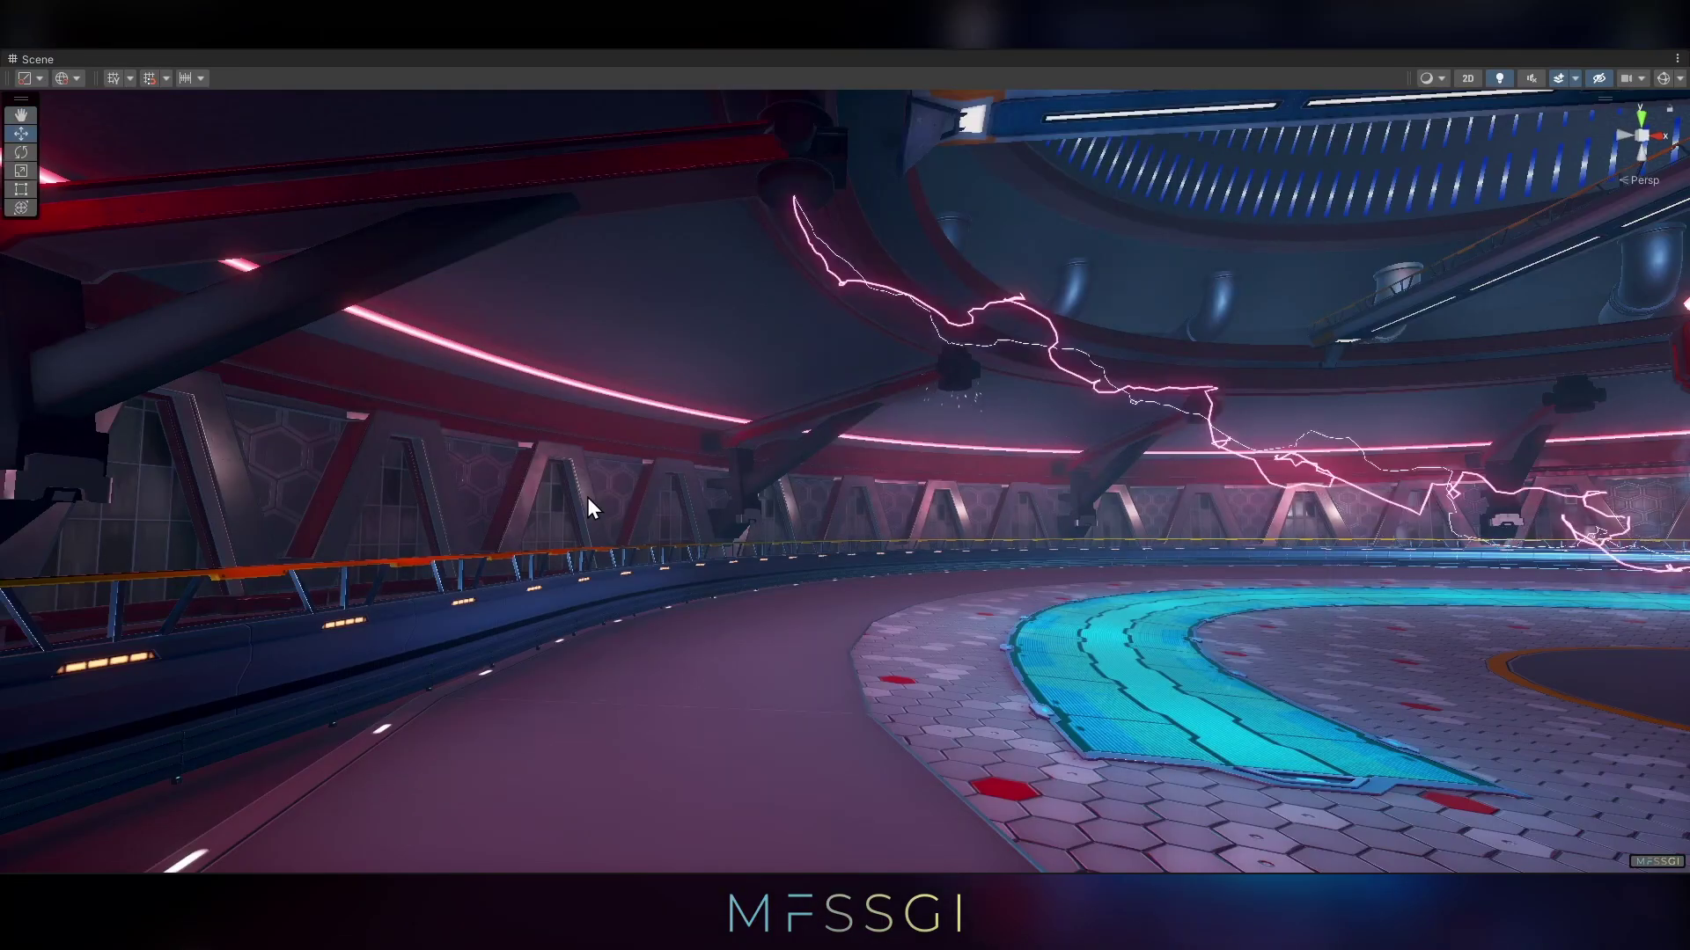
Fly from the car through the tunnel into the red arena and across to the exit
{"action": "left_click_drag", "start_coordinate": [588, 498], "coordinate": [675, 499], "text": "alt"}
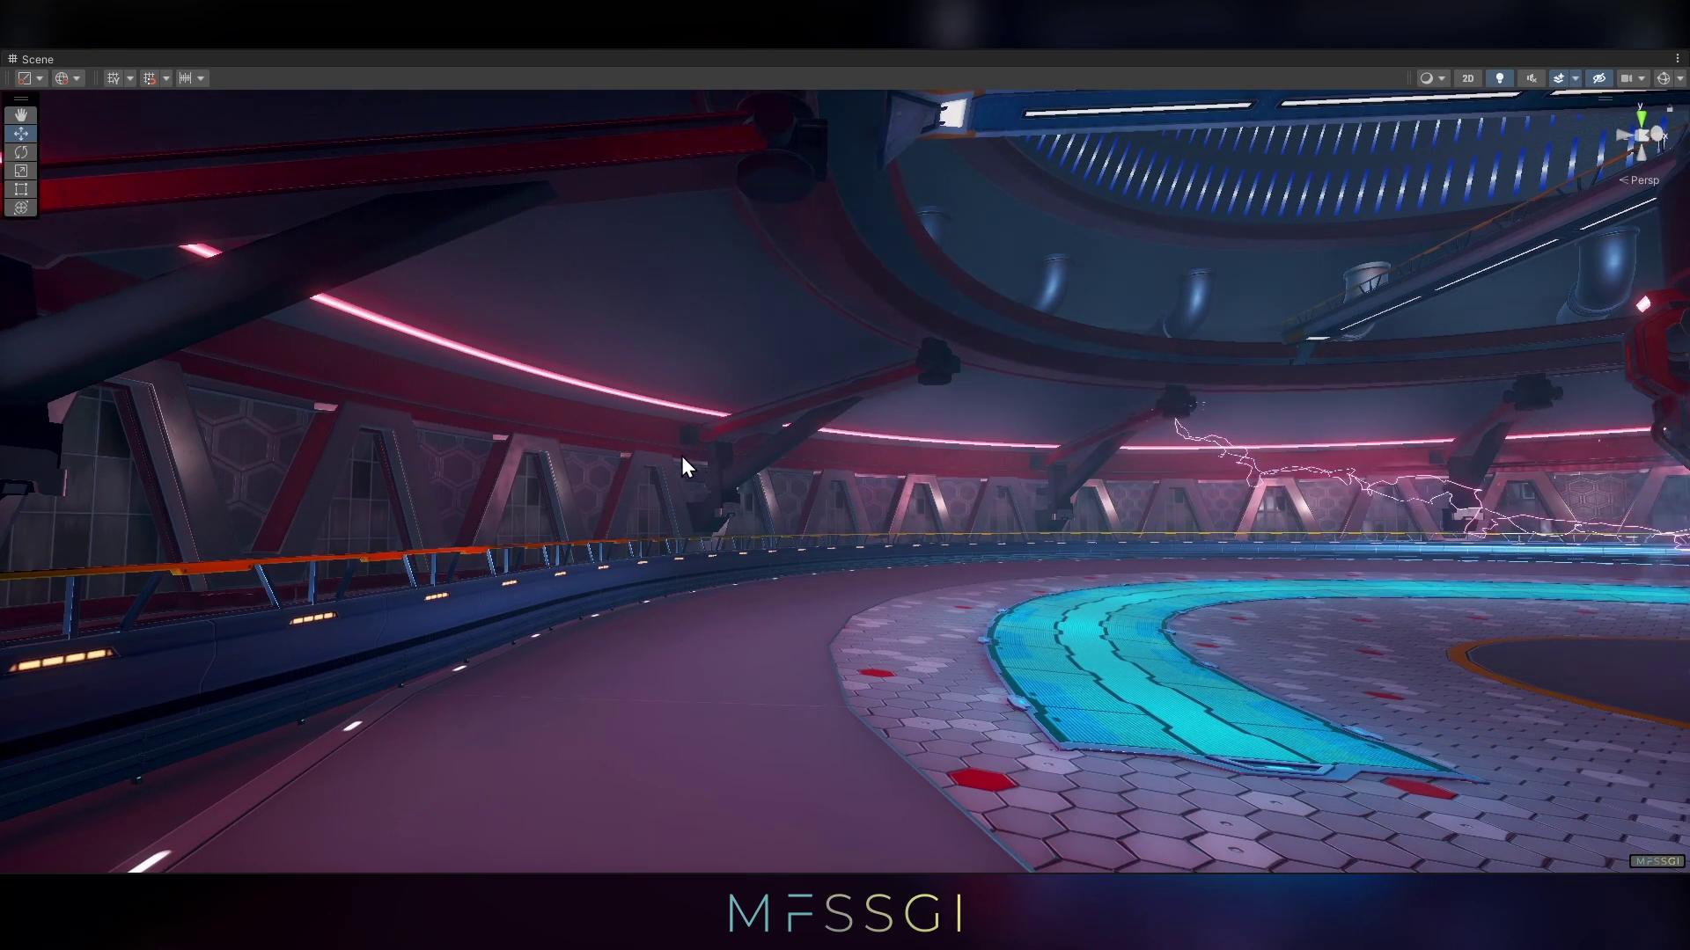
{"action": "left_click_drag", "start_coordinate": [599, 452], "coordinate": [915, 490], "text": "alt"}
{"action": "key", "text": "w"}
{"action": "right_click_drag", "start_coordinate": [915, 490], "coordinate": [1063, 332]}
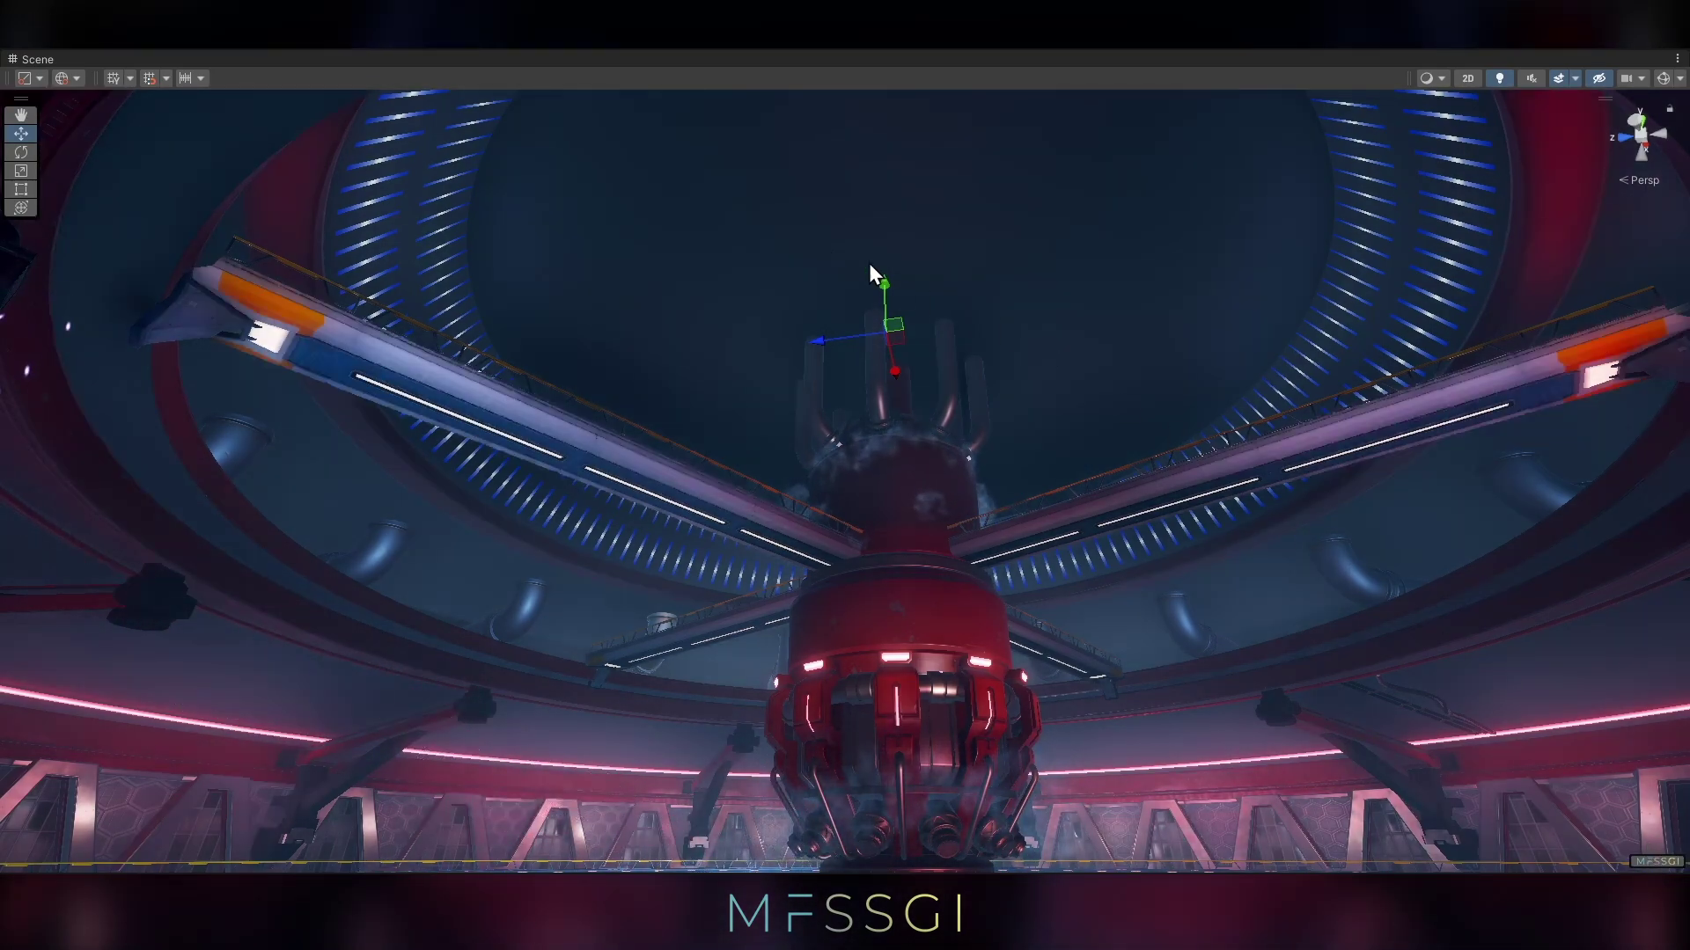
{"action": "right_click_drag", "start_coordinate": [810, 286], "coordinate": [730, 321]}
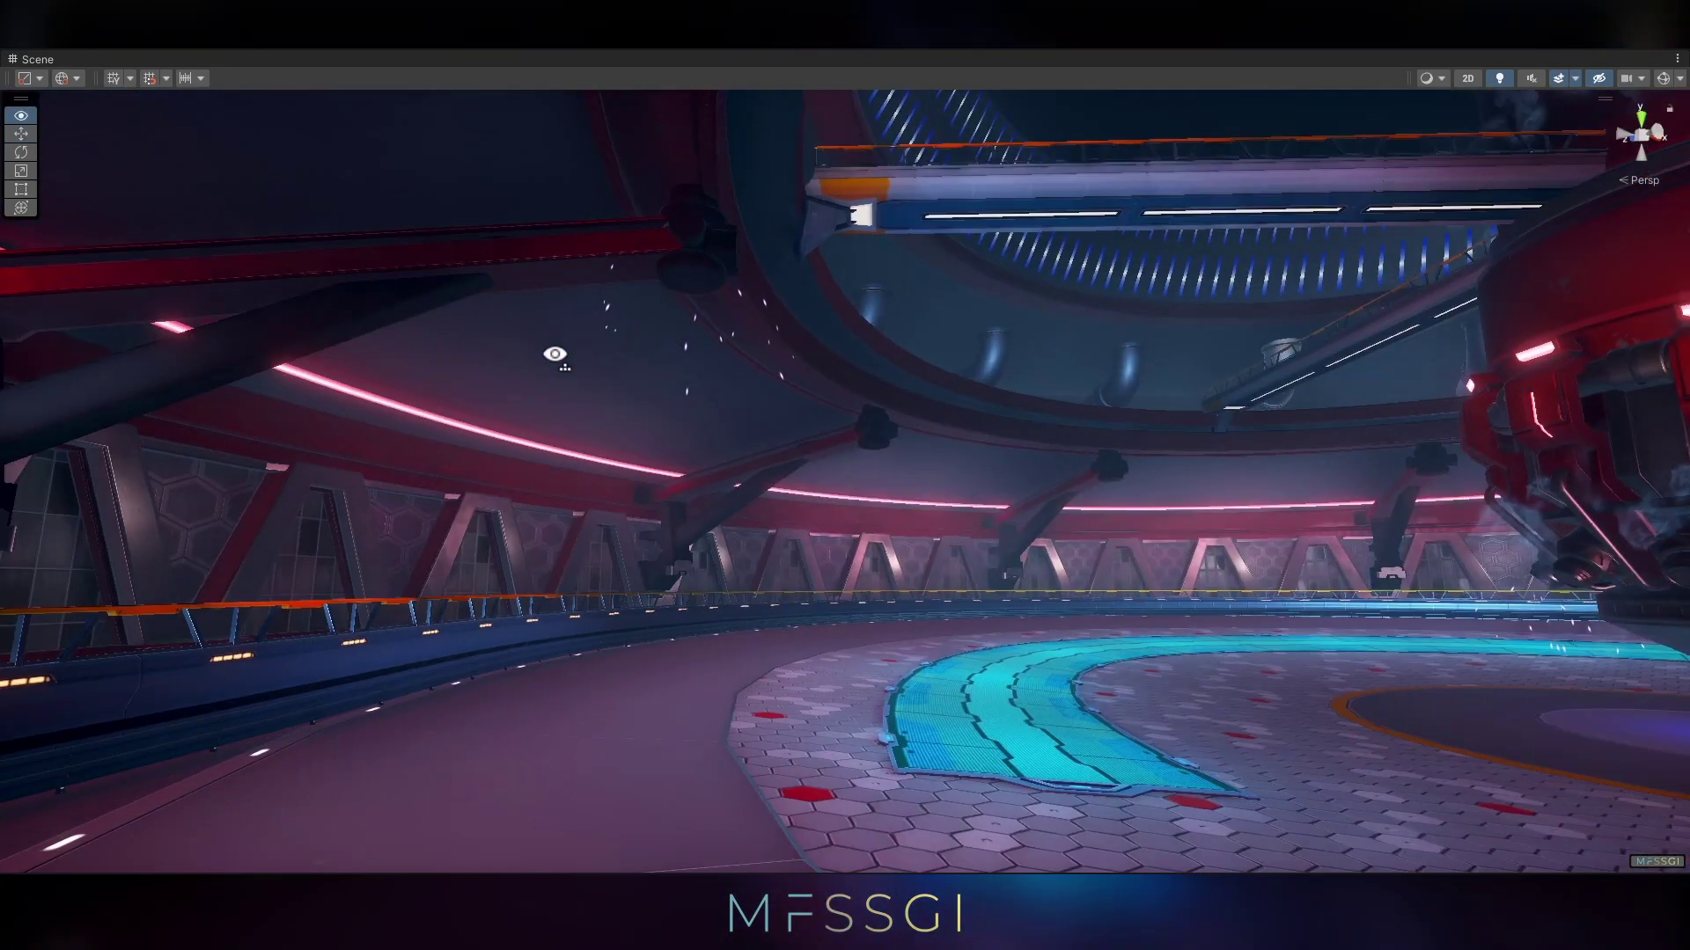
{"action": "right_click_drag", "start_coordinate": [695, 313], "coordinate": [757, 282]}
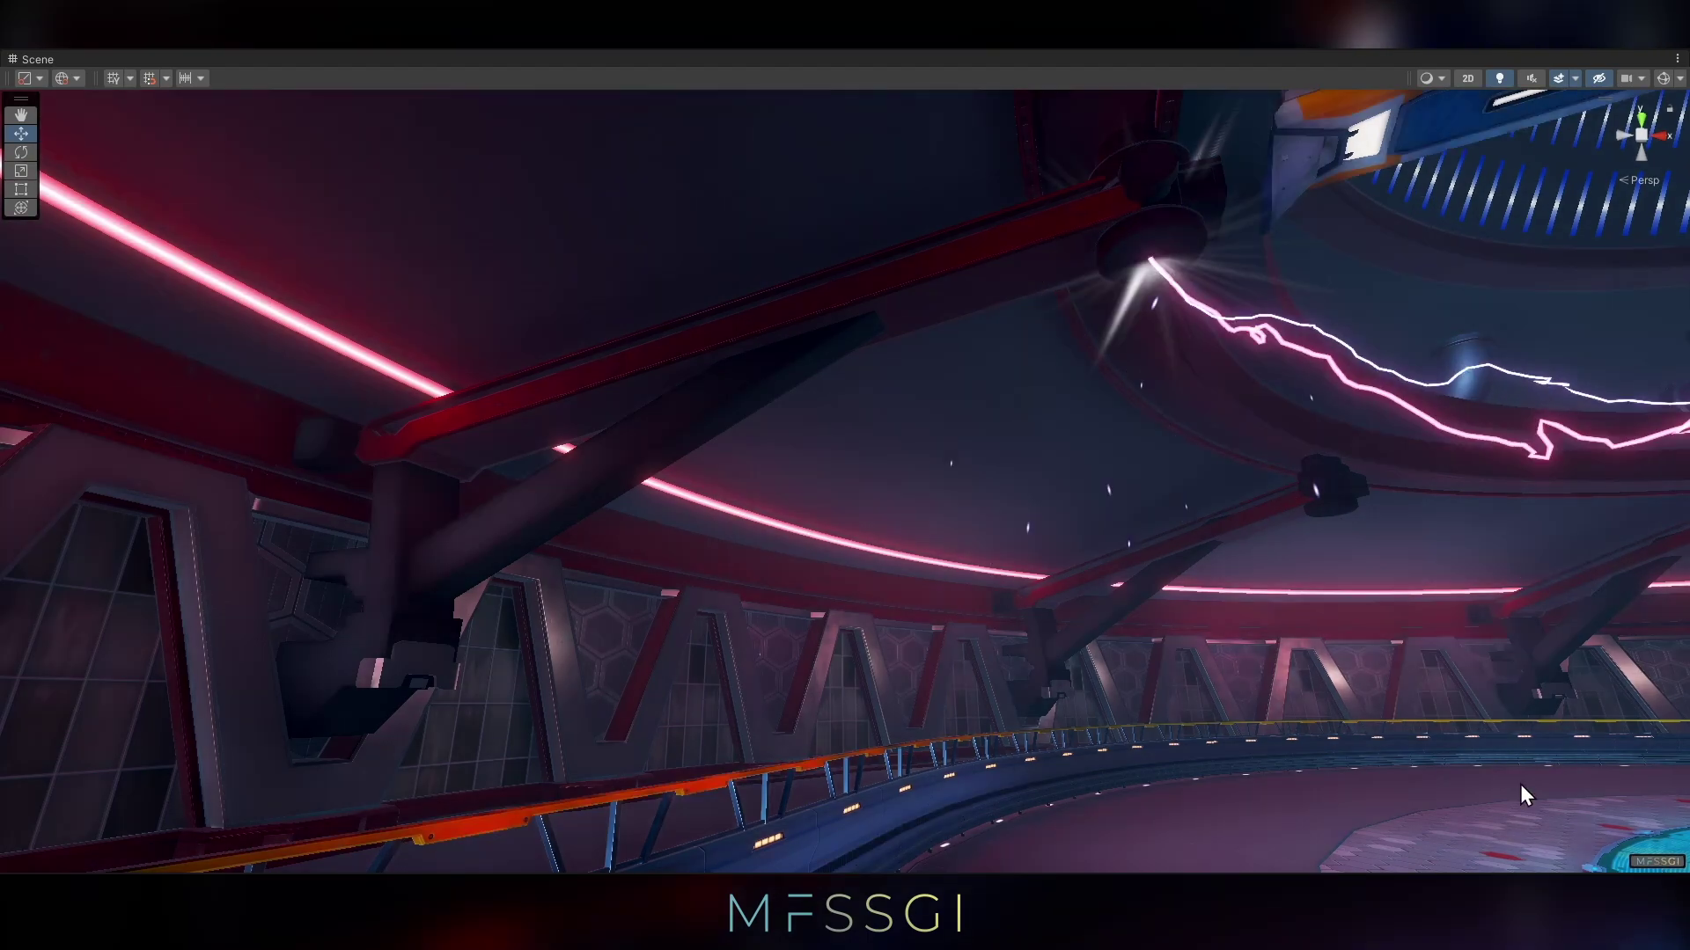
{"action": "right_click_drag", "start_coordinate": [739, 457], "coordinate": [1281, 447]}
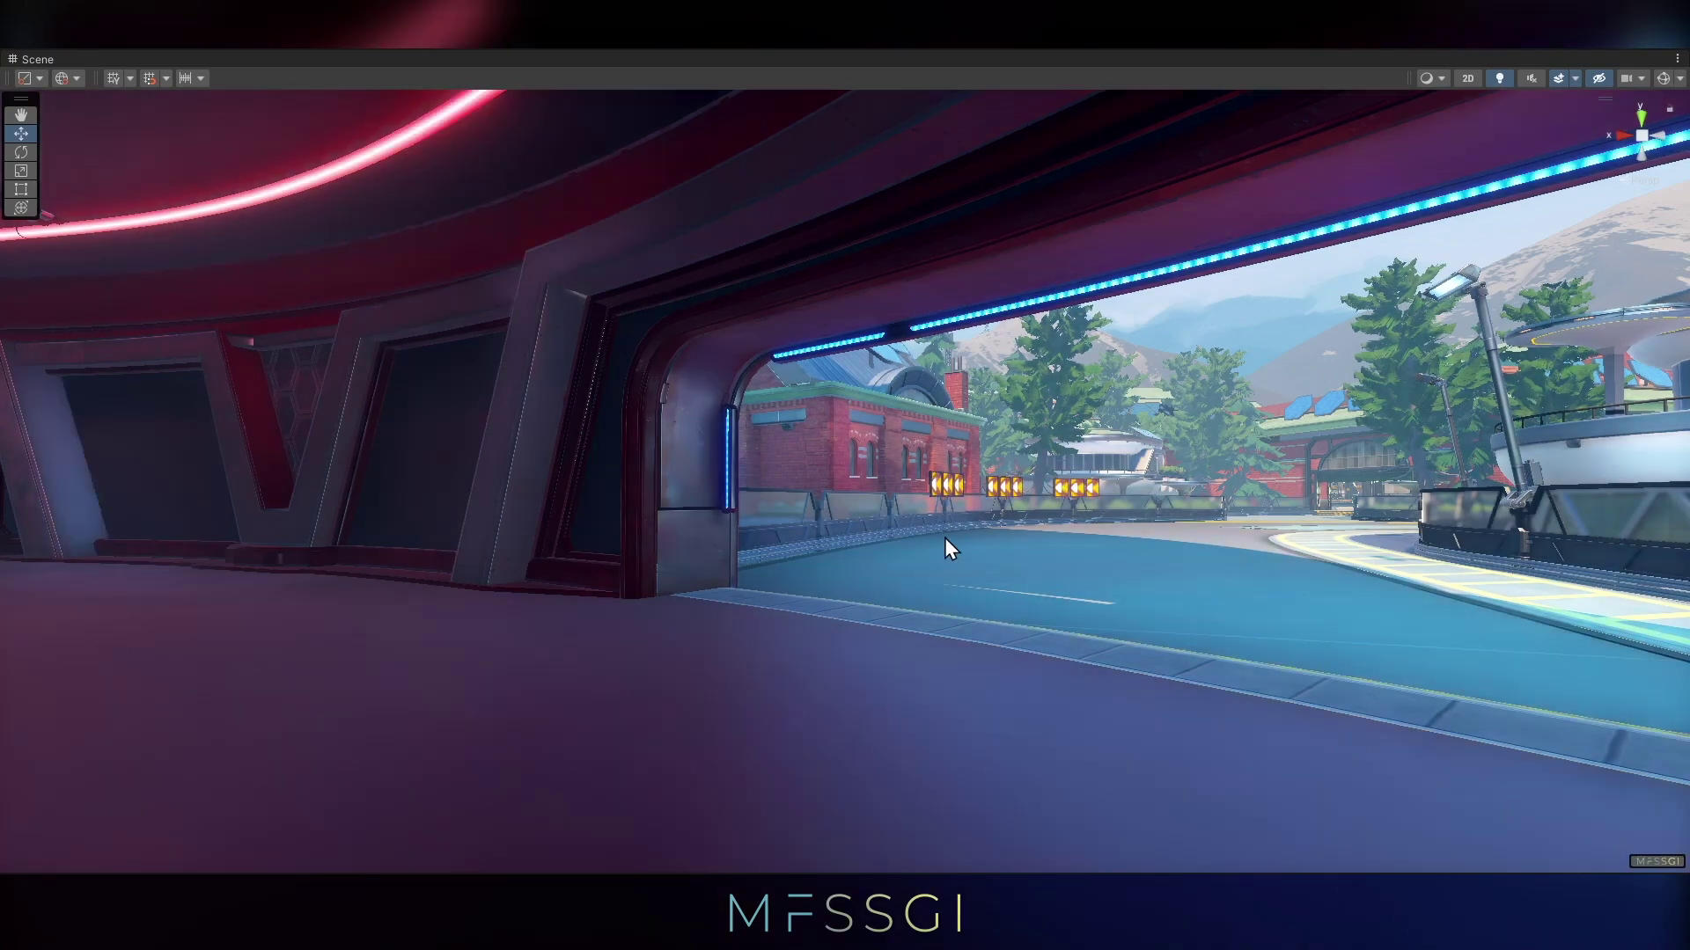
Glance at the arena wall and ceiling, then un-maximize the Scene view with Shift+Space
{"action": "right_click_drag", "start_coordinate": [949, 548], "coordinate": [749, 361]}
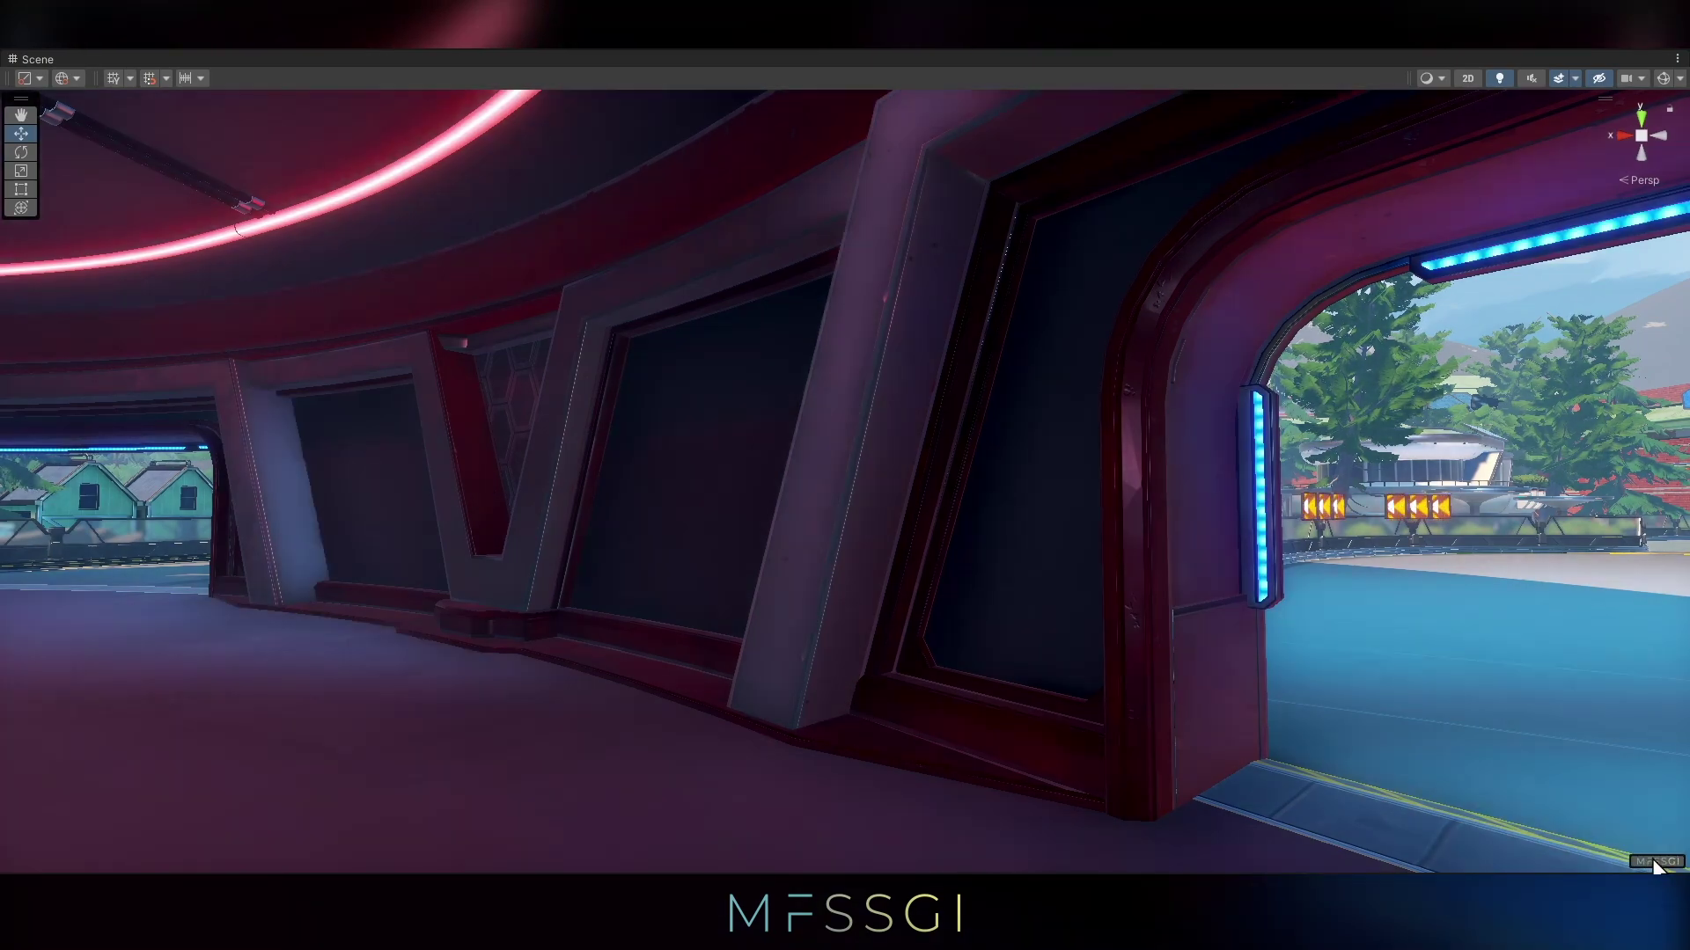
{"action": "right_click_drag", "start_coordinate": [1539, 803], "coordinate": [547, 315]}
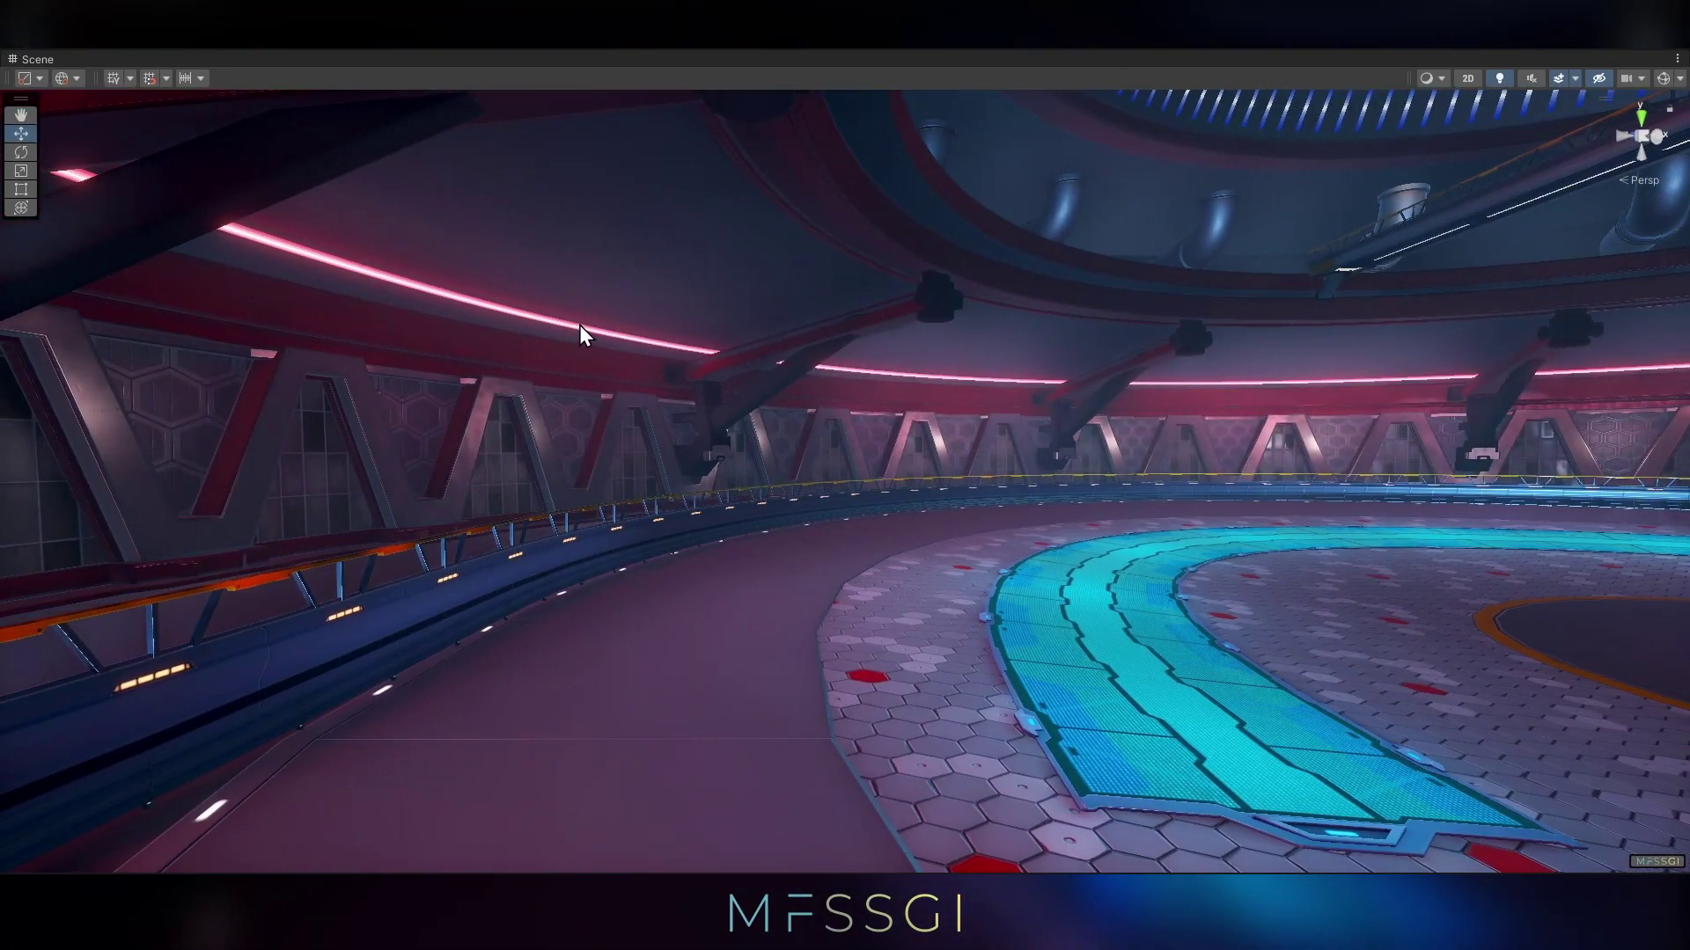
{"action": "key", "text": "shift+space"}
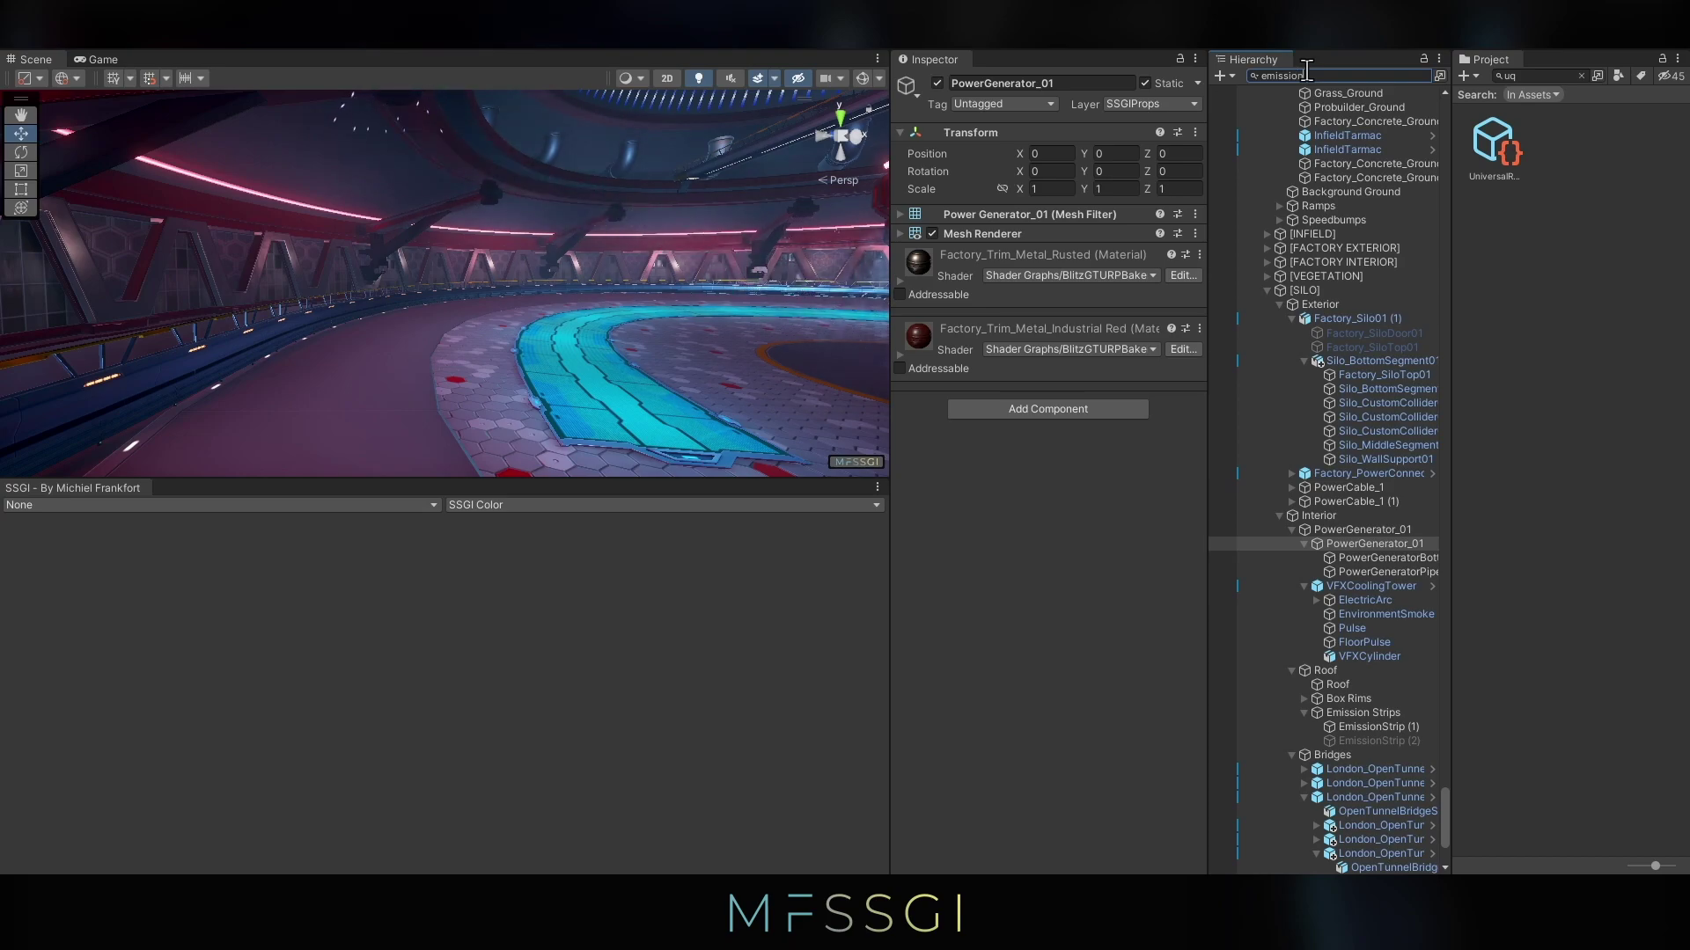
Select EmissionStrip (1) and preview SceneCamera's Light Capture in the SSGI window
{"action": "left_click", "coordinate": [1320, 276]}
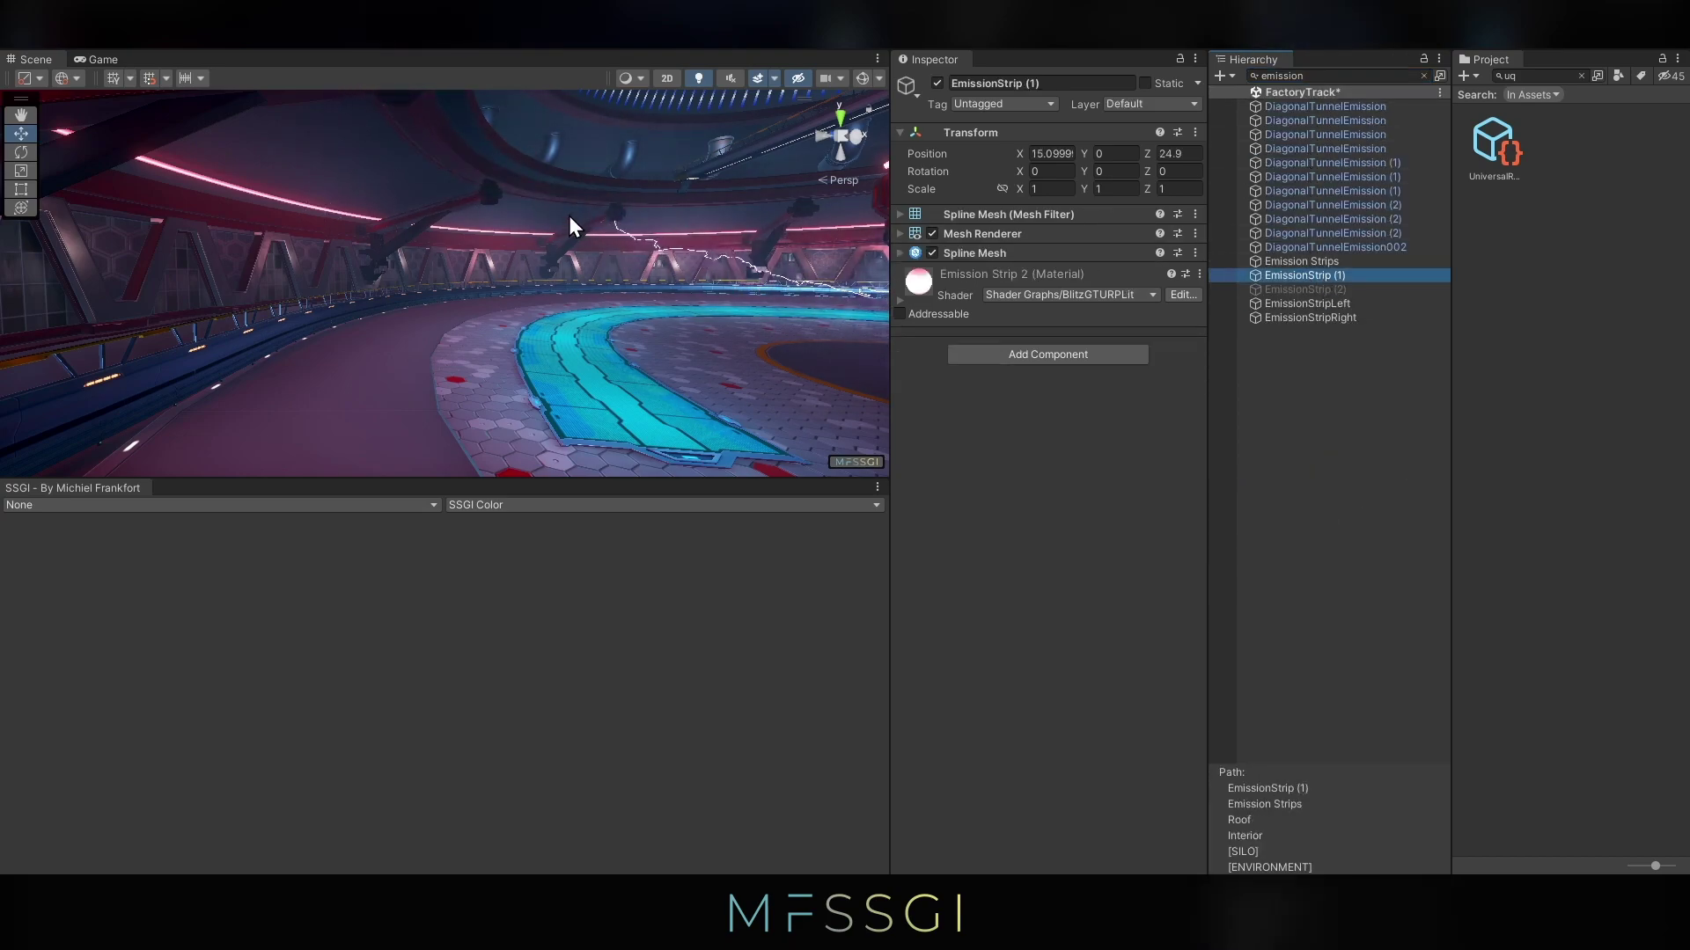
{"action": "right_click_drag", "start_coordinate": [646, 332], "coordinate": [509, 278]}
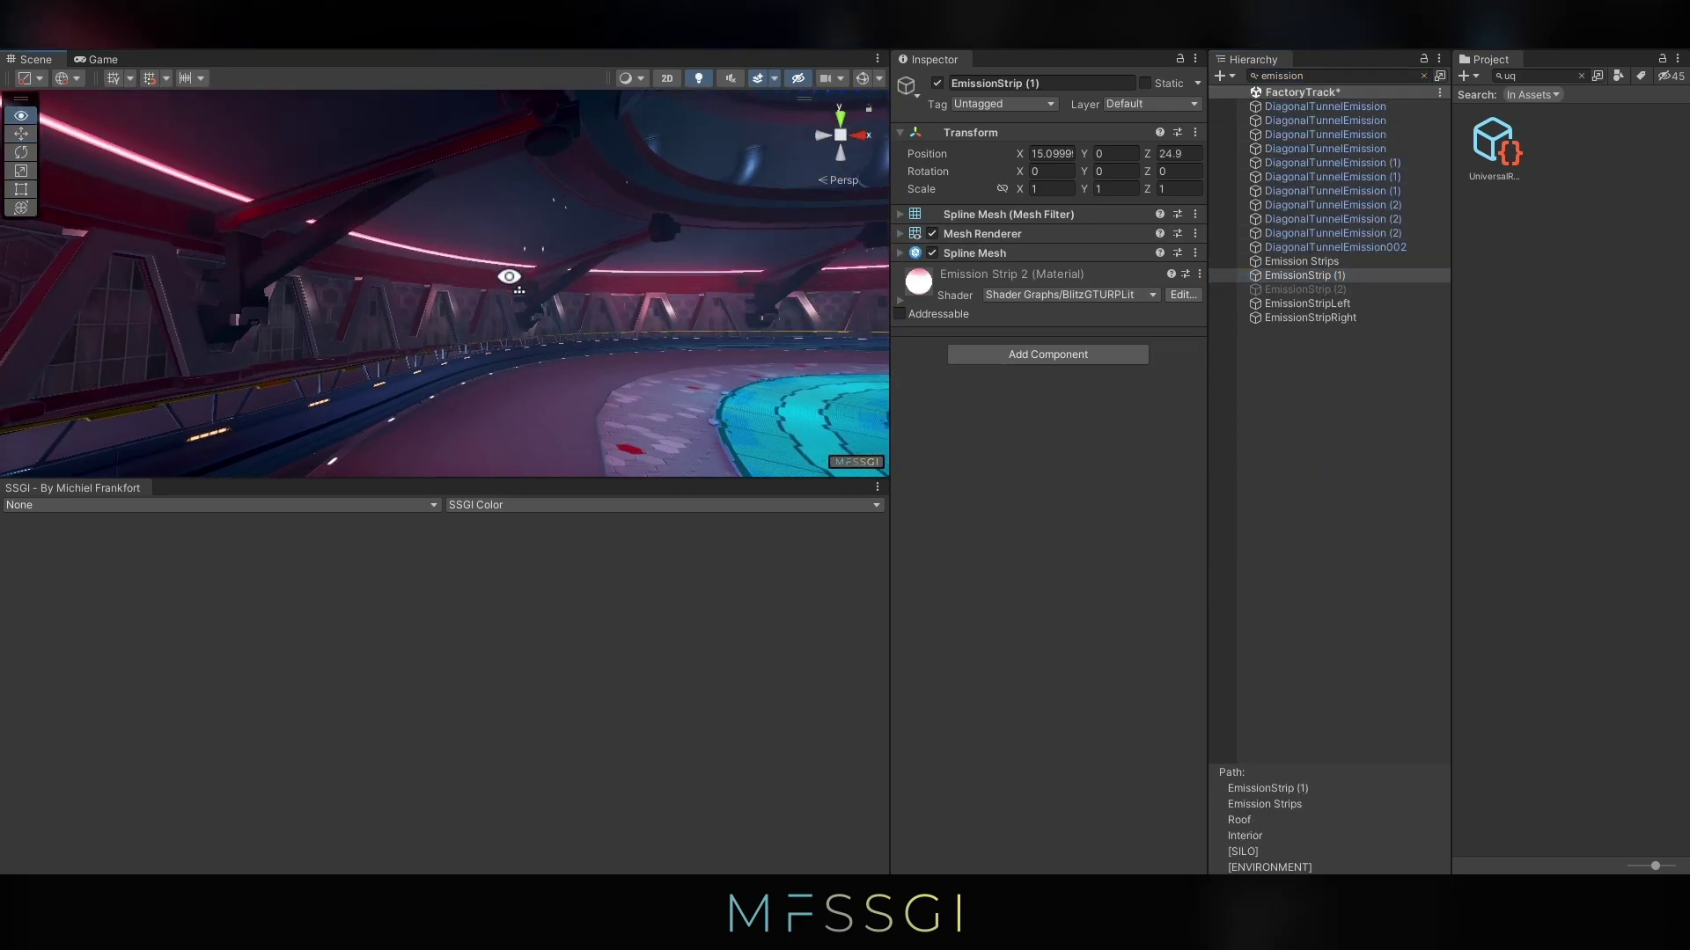
{"action": "left_click", "coordinate": [147, 504]}
{"action": "left_click", "coordinate": [123, 622]}
{"action": "left_click", "coordinate": [594, 505]}
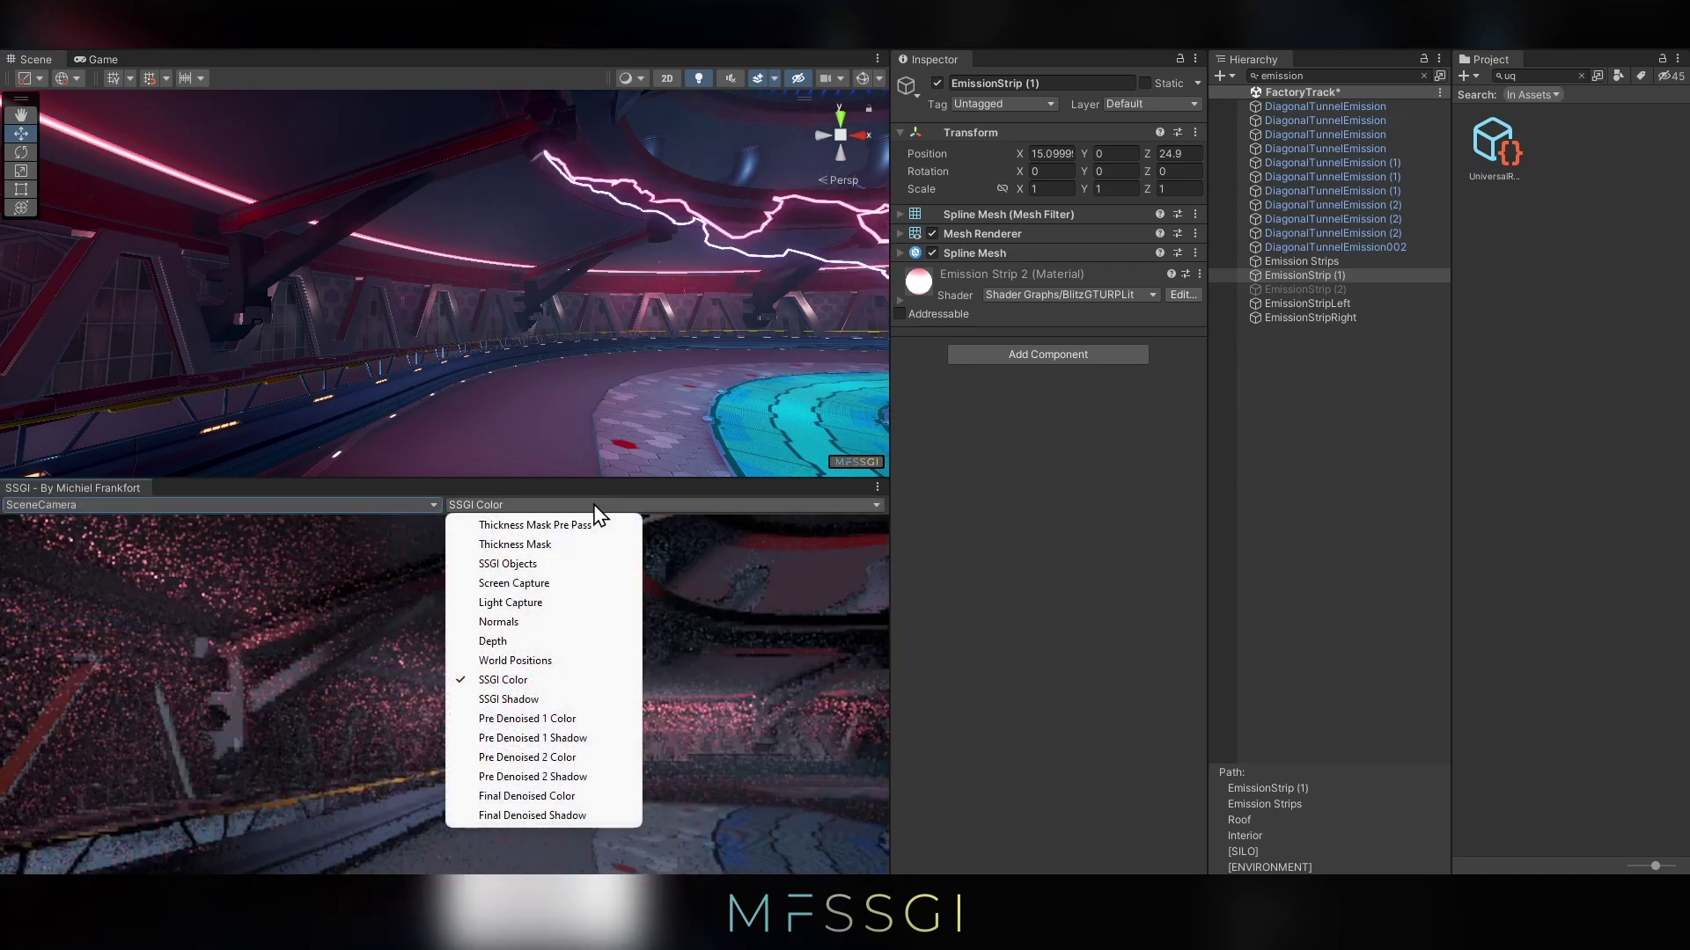
{"action": "left_click", "coordinate": [540, 603]}
{"action": "mouse_move", "coordinate": [563, 290]}
{"action": "right_mouse_down"}
{"action": "mouse_move", "coordinate": [558, 271]}
{"action": "mouse_move", "coordinate": [574, 278]}
{"action": "right_mouse_up"}
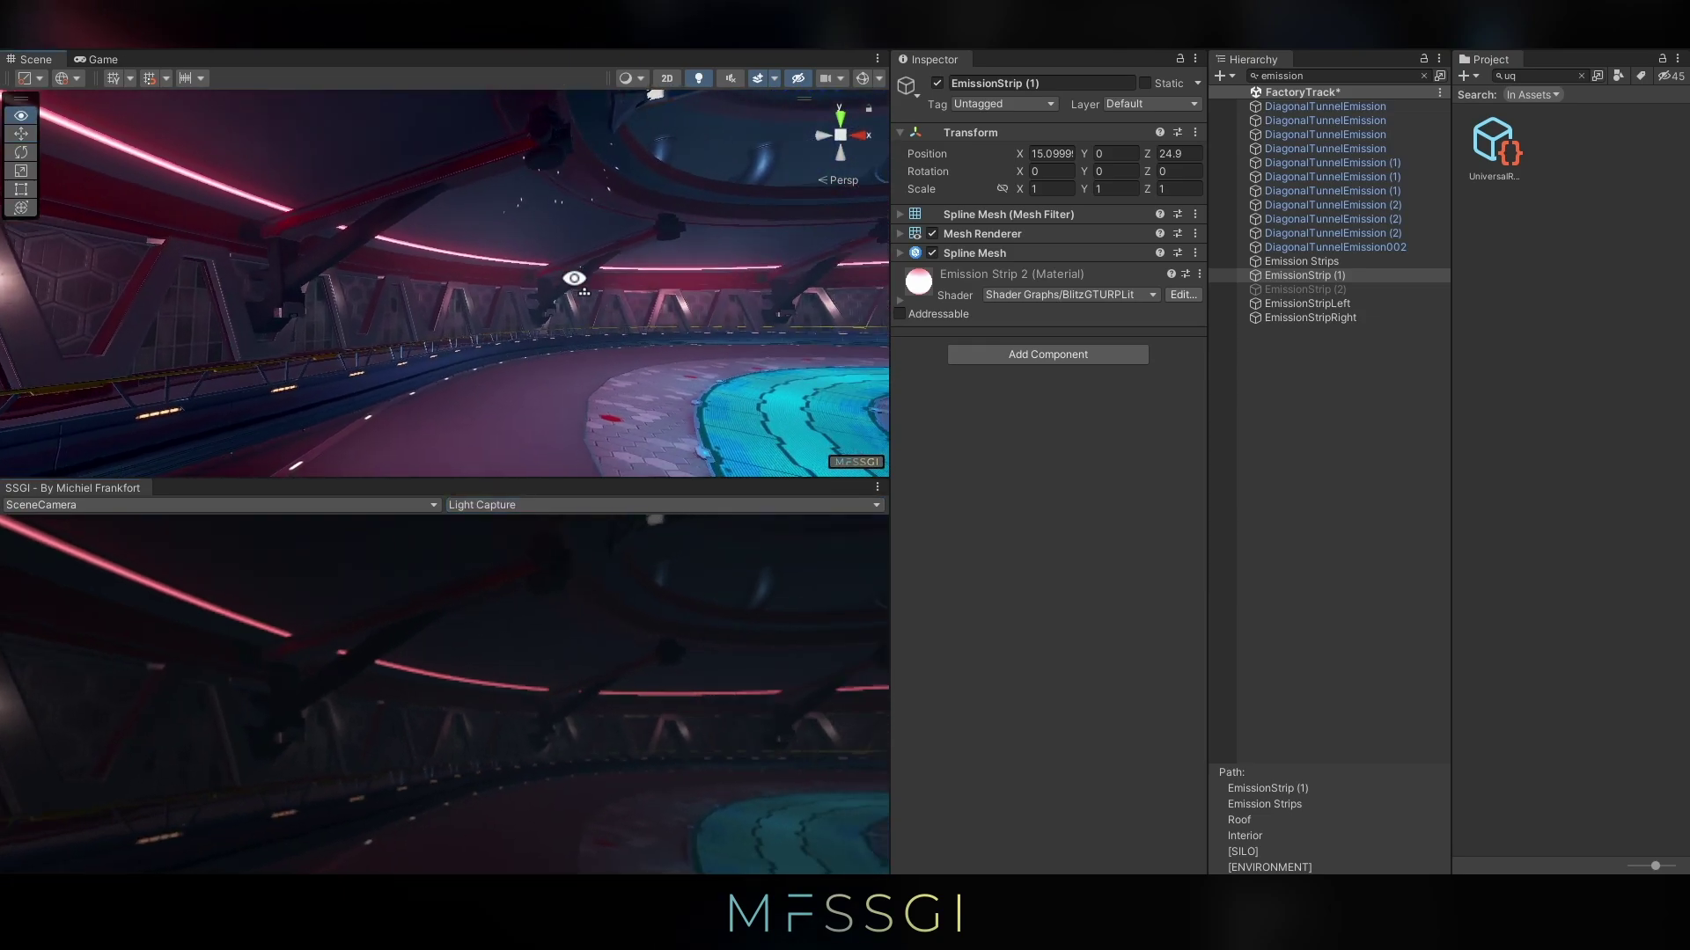
{"action": "left_click", "coordinate": [1033, 354]}
Add an SSGI Object to the roof strip with Vertex Expand 10, 9.99 and Emmit Intensity 0.5
{"action": "left_click", "coordinate": [979, 431]}
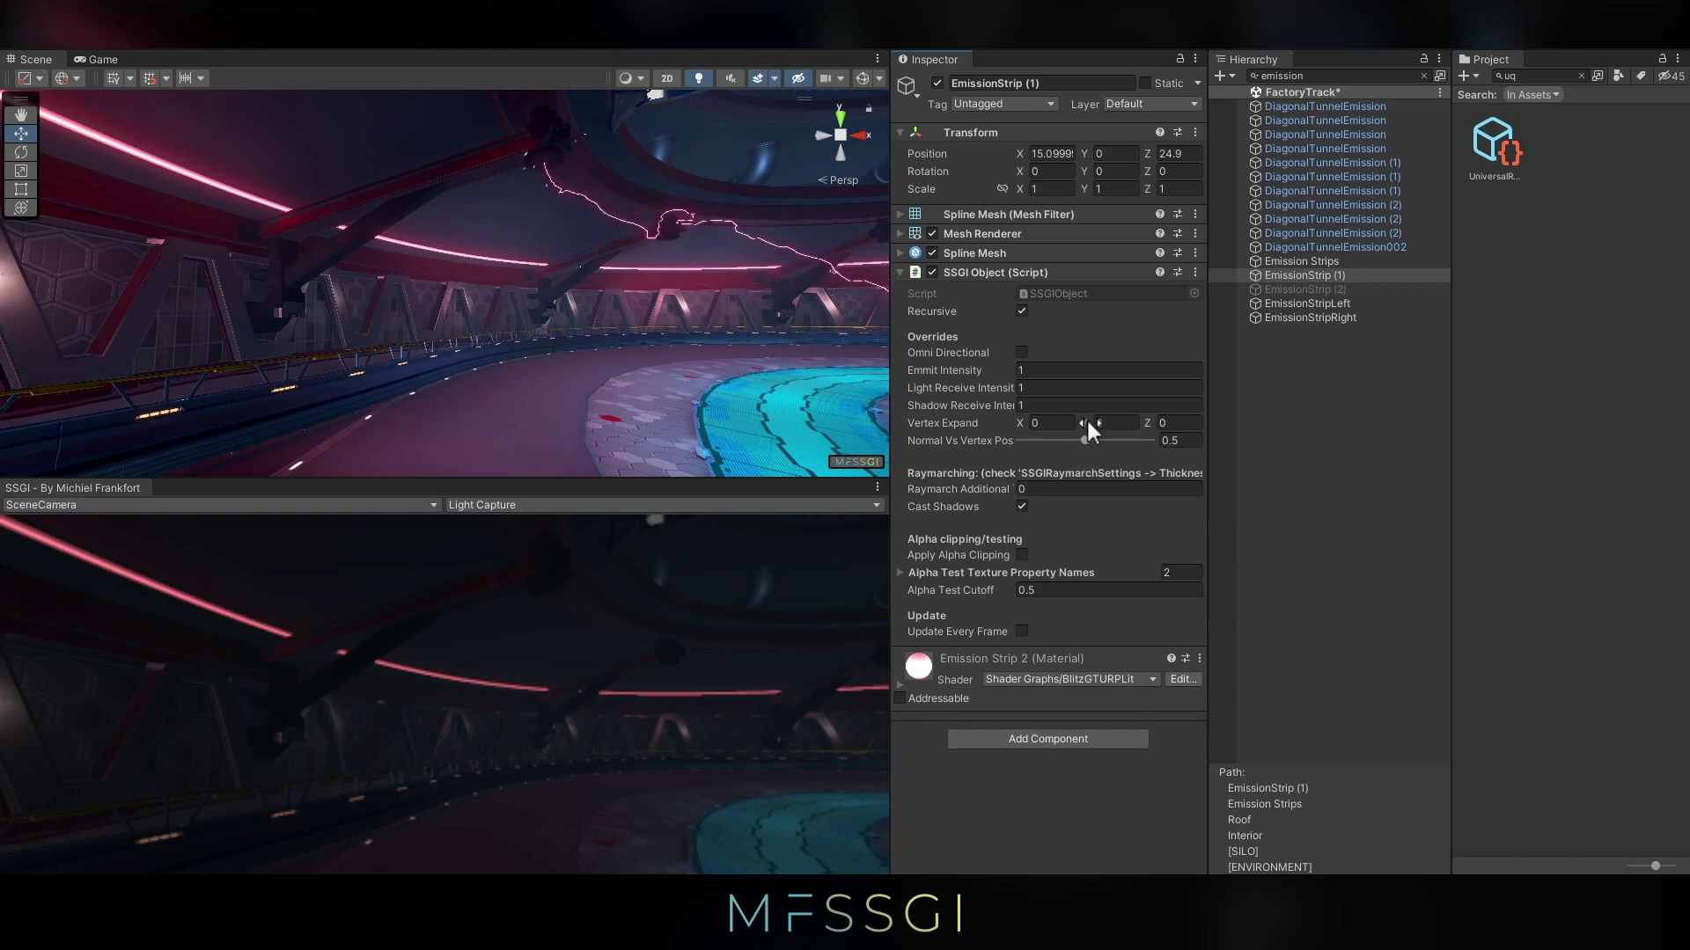
{"action": "left_click_drag", "start_coordinate": [1089, 426], "coordinate": [1232, 435]}
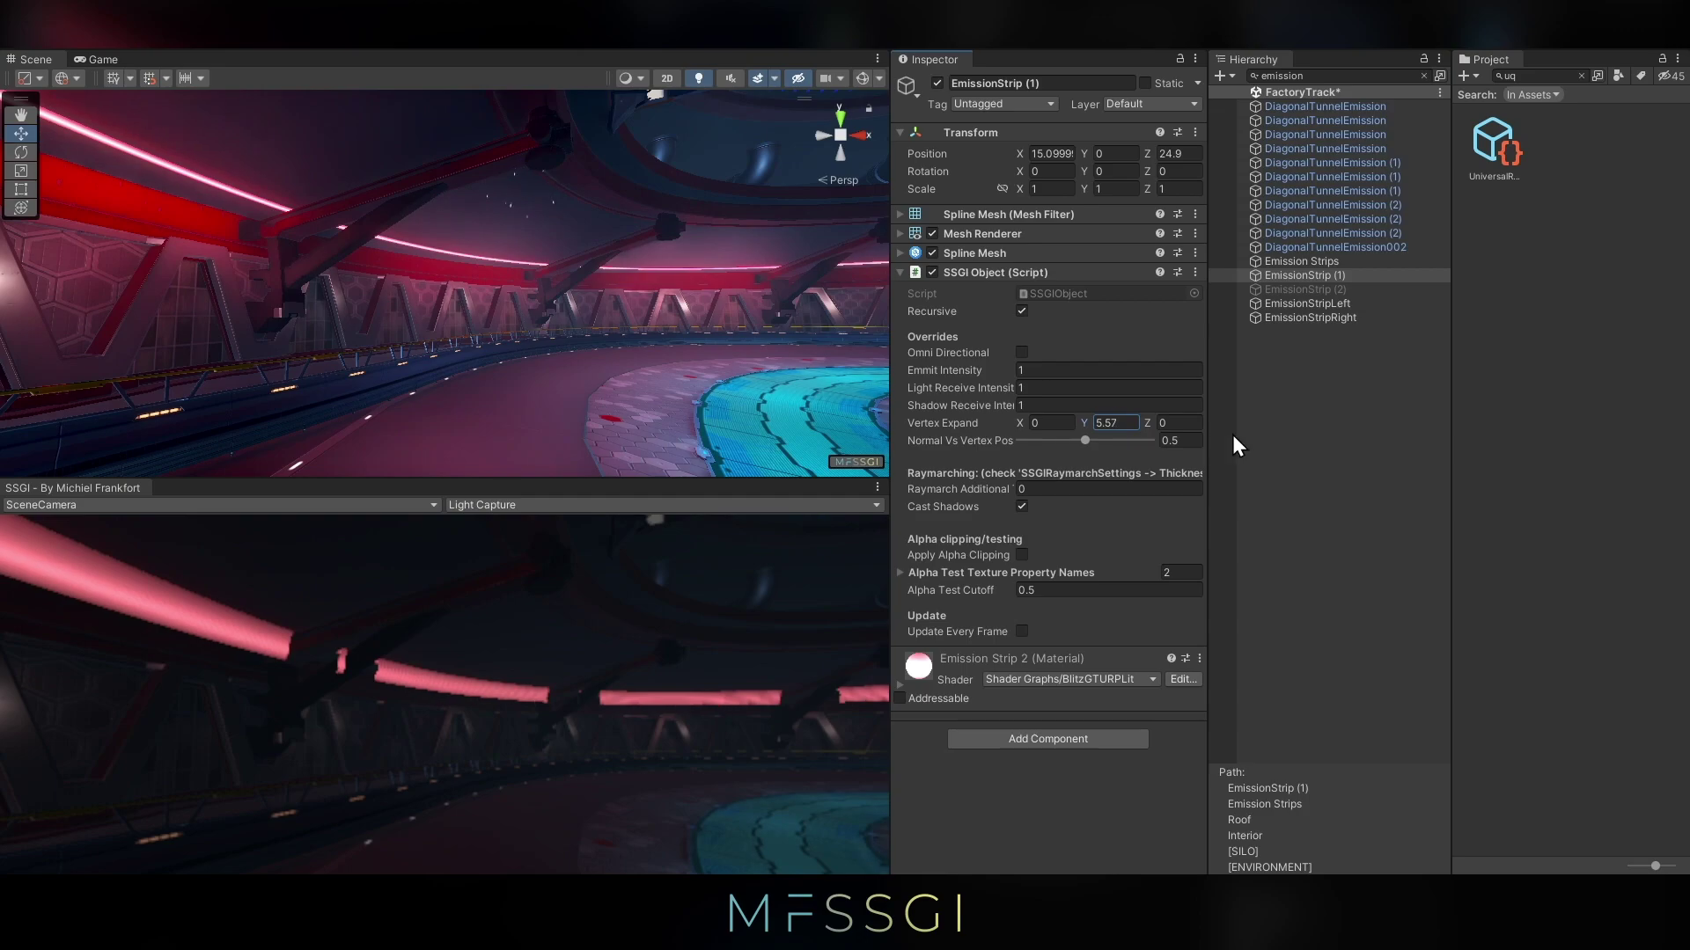
{"action": "left_click_drag", "start_coordinate": [1374, 435], "coordinate": [1300, 432]}
{"action": "right_click_drag", "start_coordinate": [563, 290], "coordinate": [540, 278]}
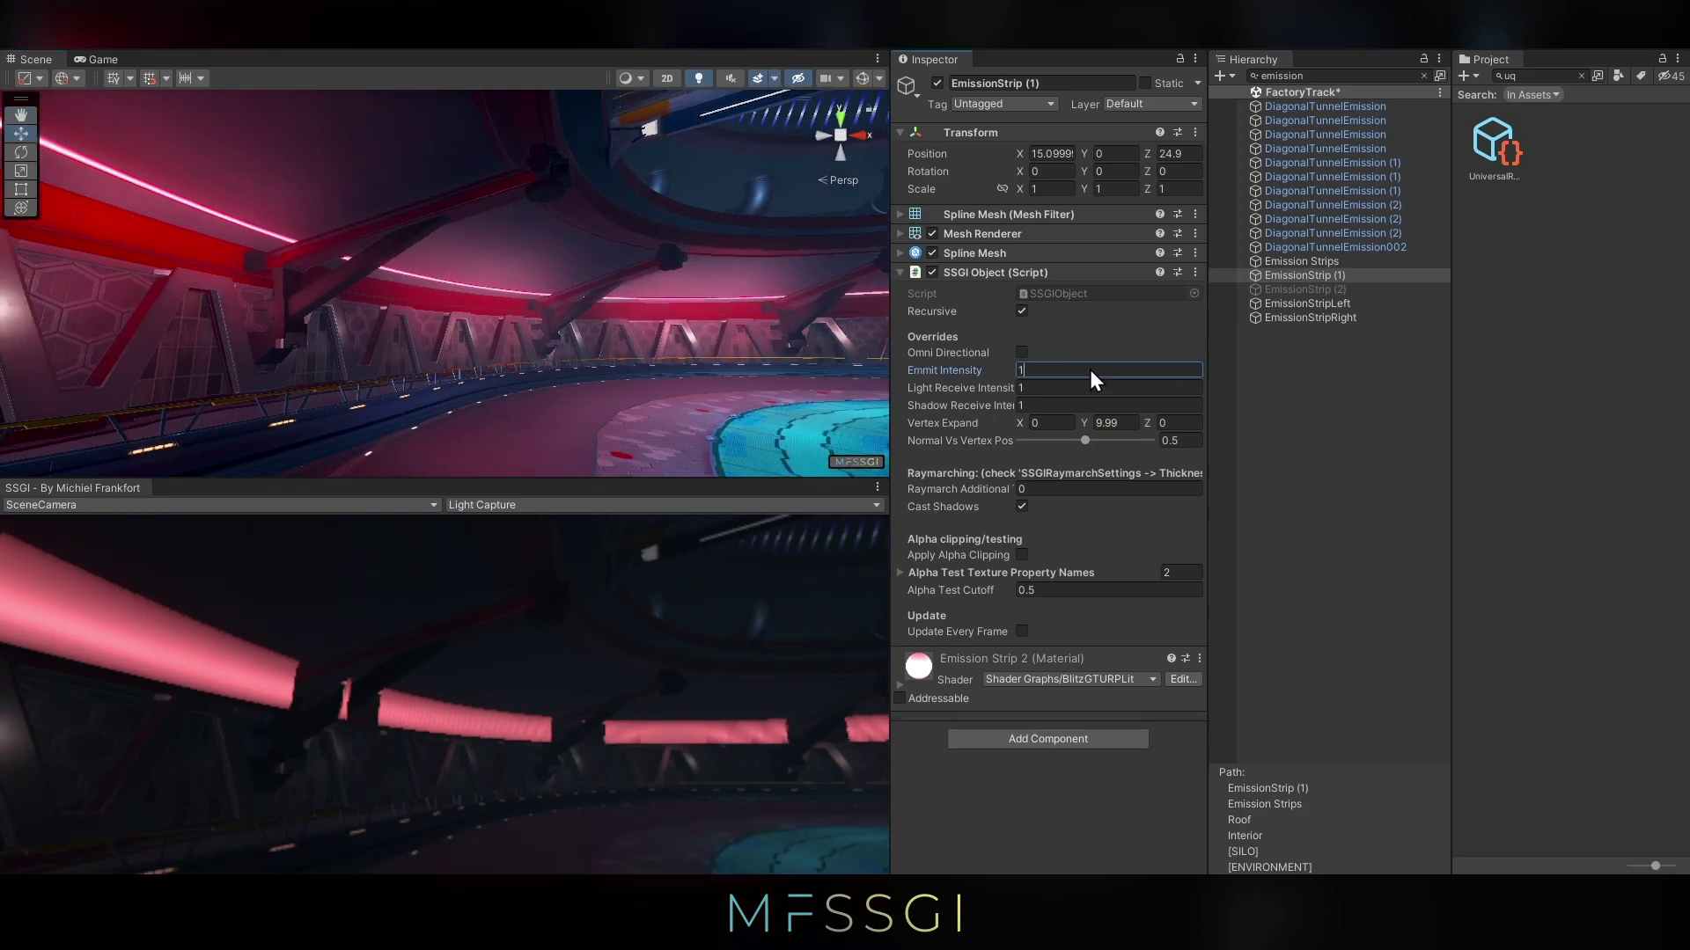
{"action": "type", "text": "0.5"}
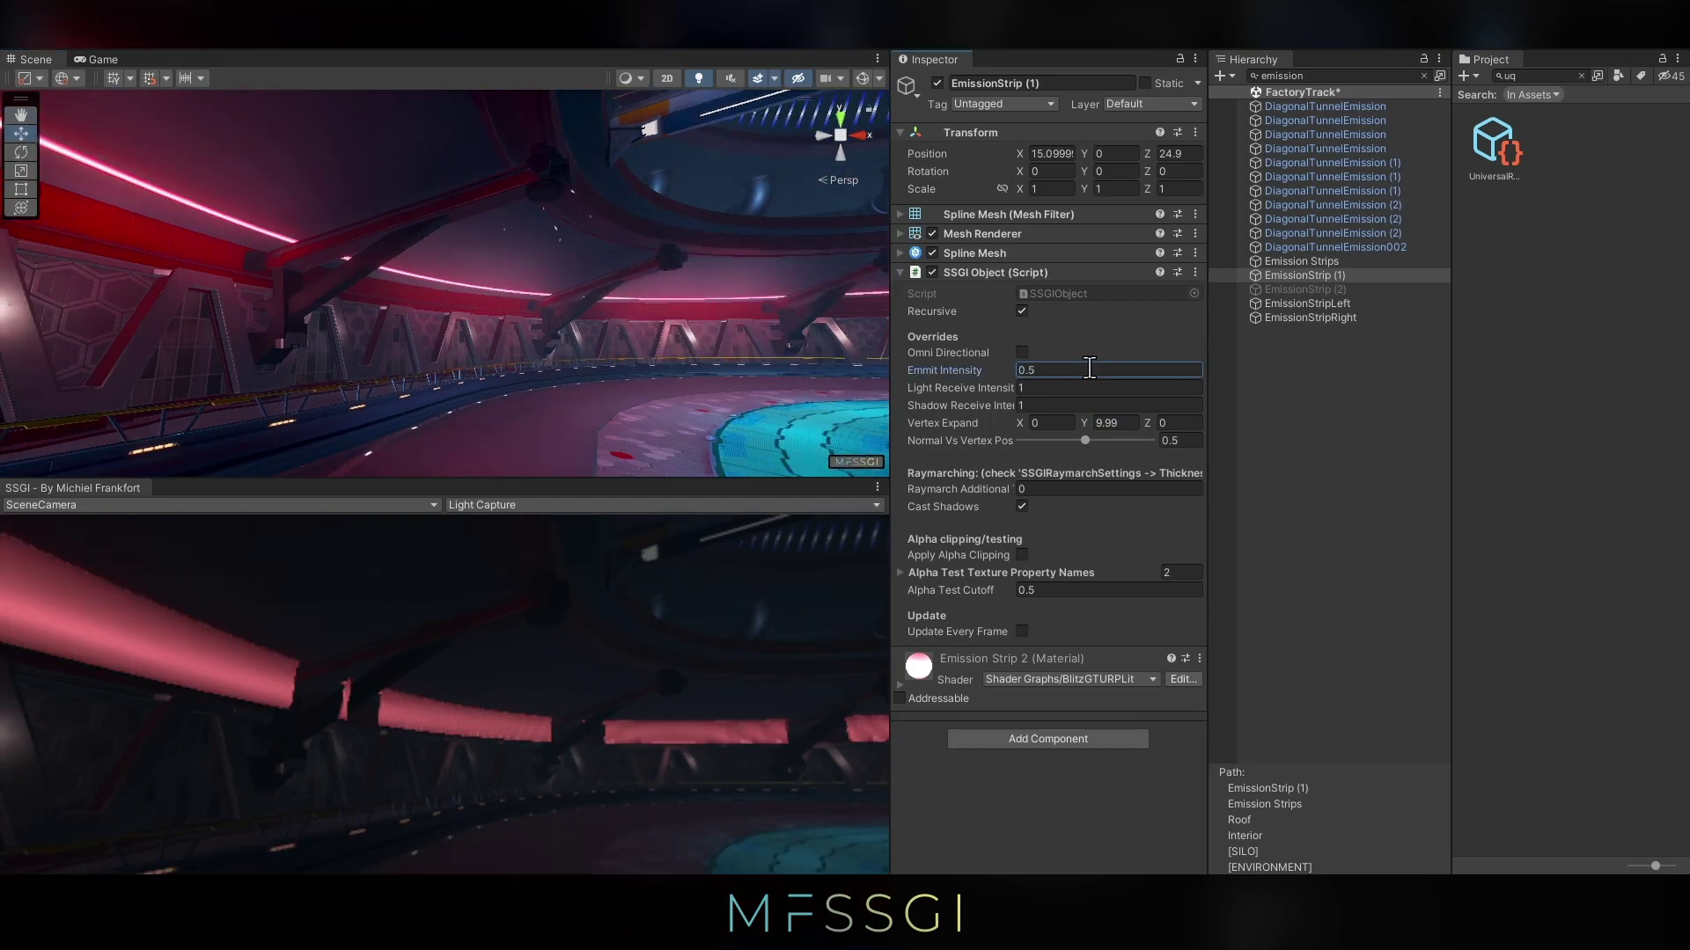
Orbit the Scene view toward the central machine to inspect the thickened pink roof bands
{"action": "right_click_drag", "start_coordinate": [540, 271], "coordinate": [790, 357]}
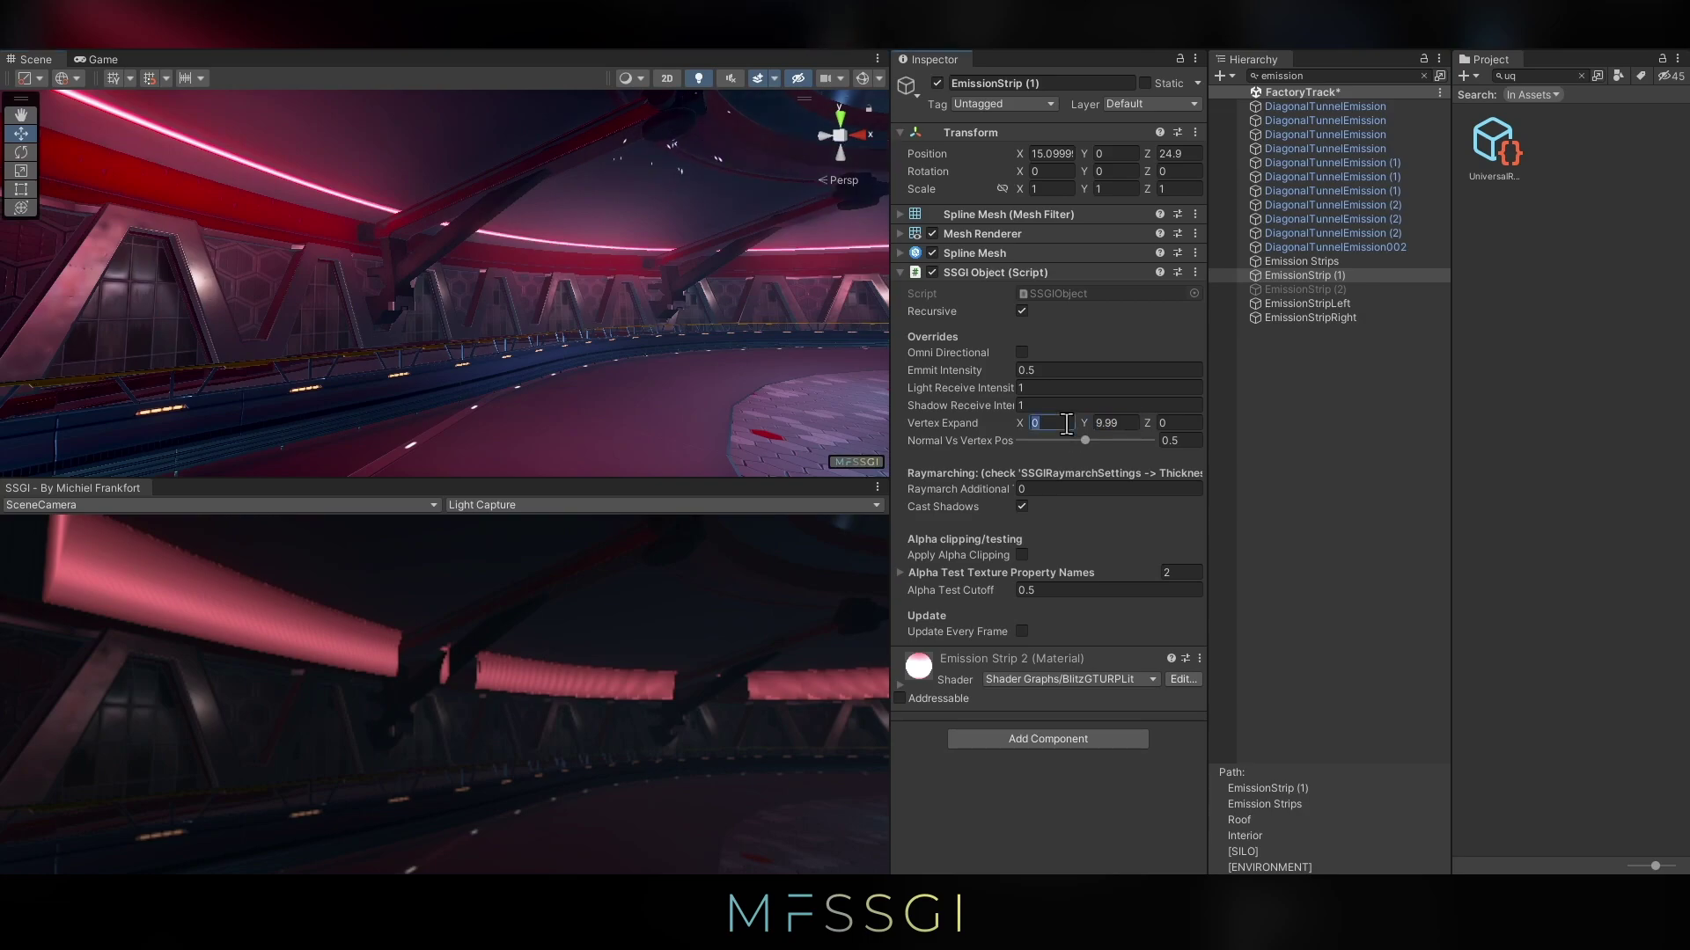
{"action": "right_click_drag", "start_coordinate": [635, 205], "coordinate": [615, 296]}
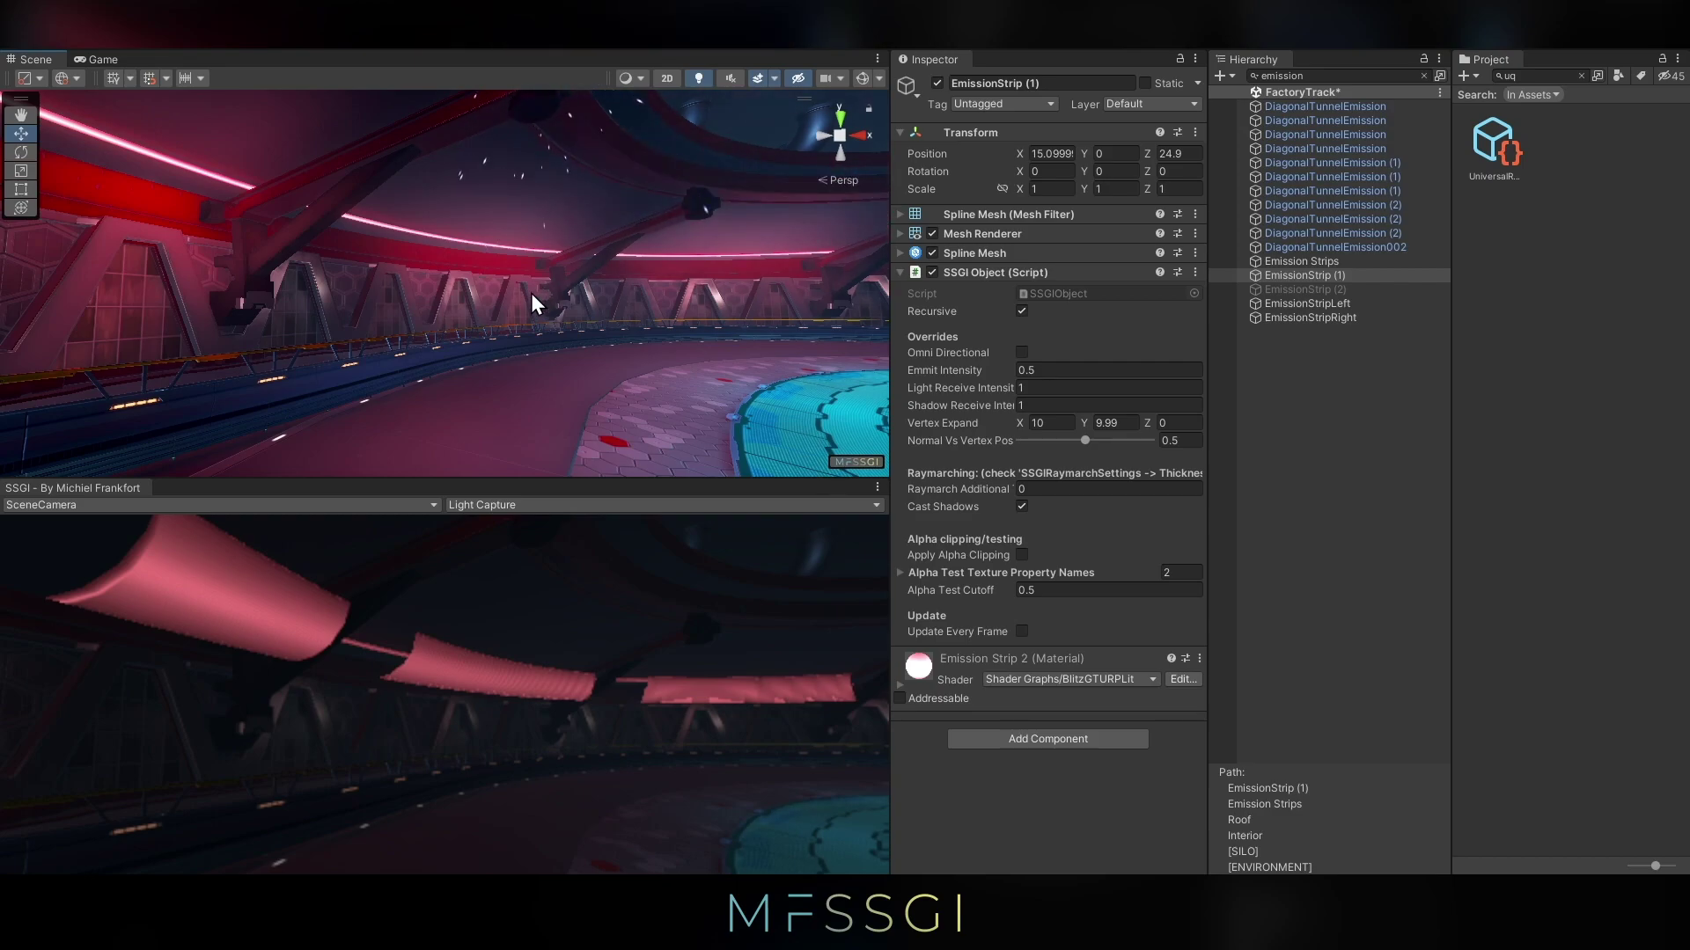
{"action": "right_click_drag", "start_coordinate": [480, 290], "coordinate": [877, 264]}
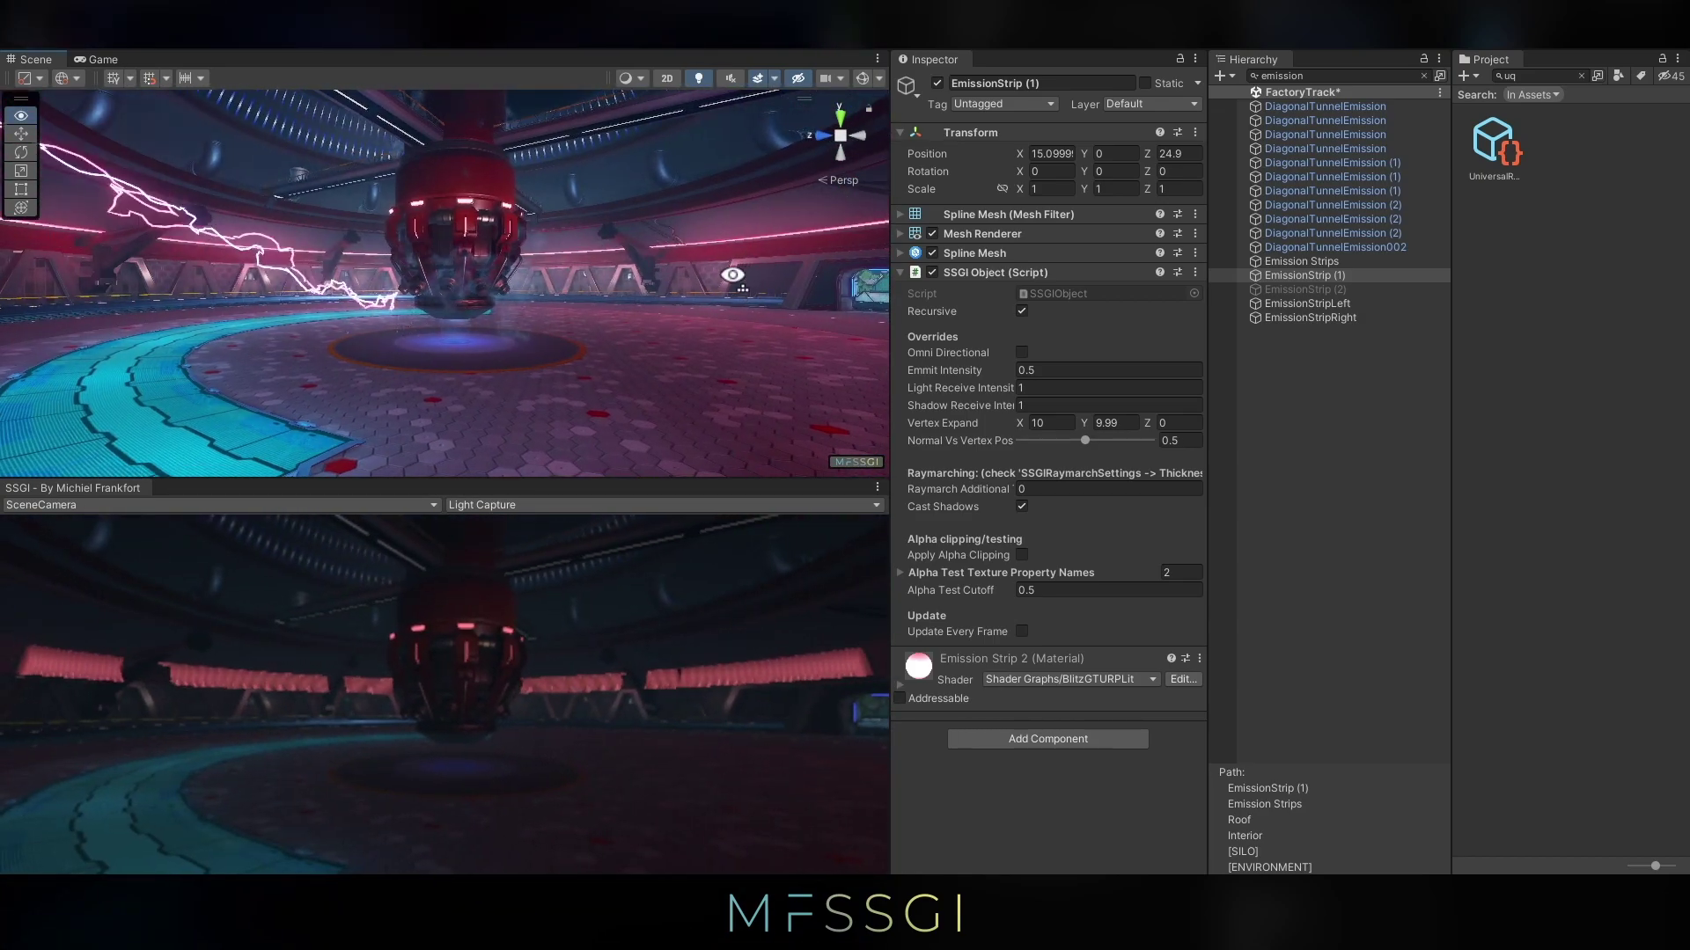
Navigate the Scene view past the track windows to face the silo wall
{"action": "key", "text": "shift+space"}
{"action": "right_click_drag", "start_coordinate": [890, 410], "coordinate": [1049, 472]}
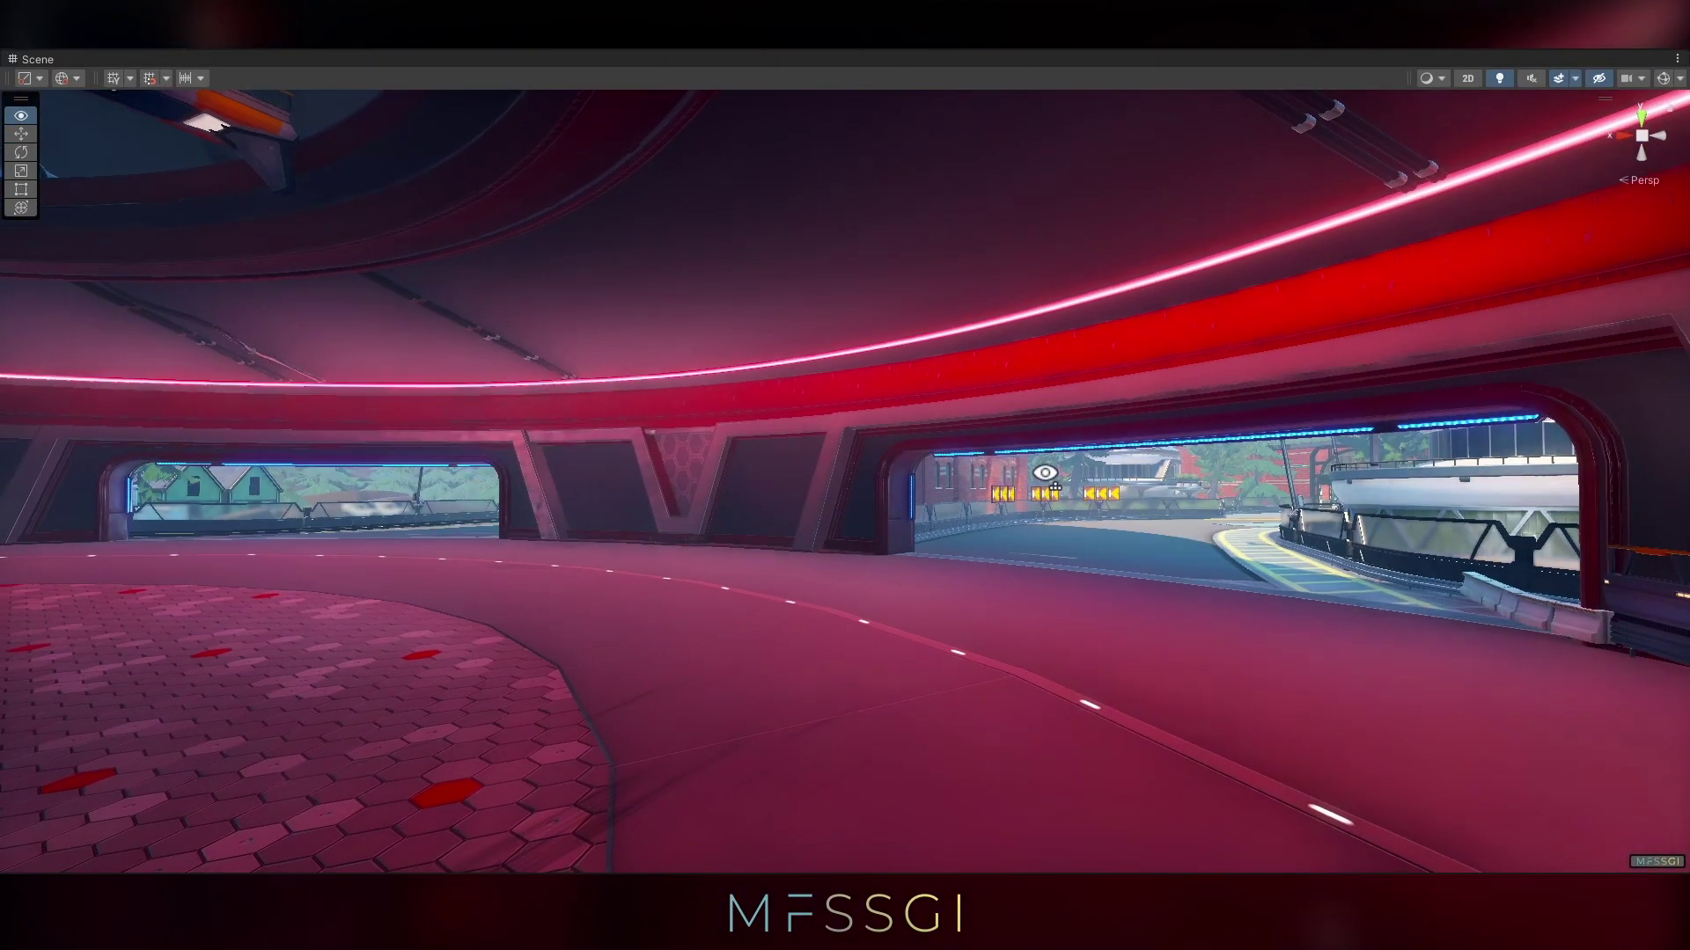
{"action": "key", "text": "shift+space"}
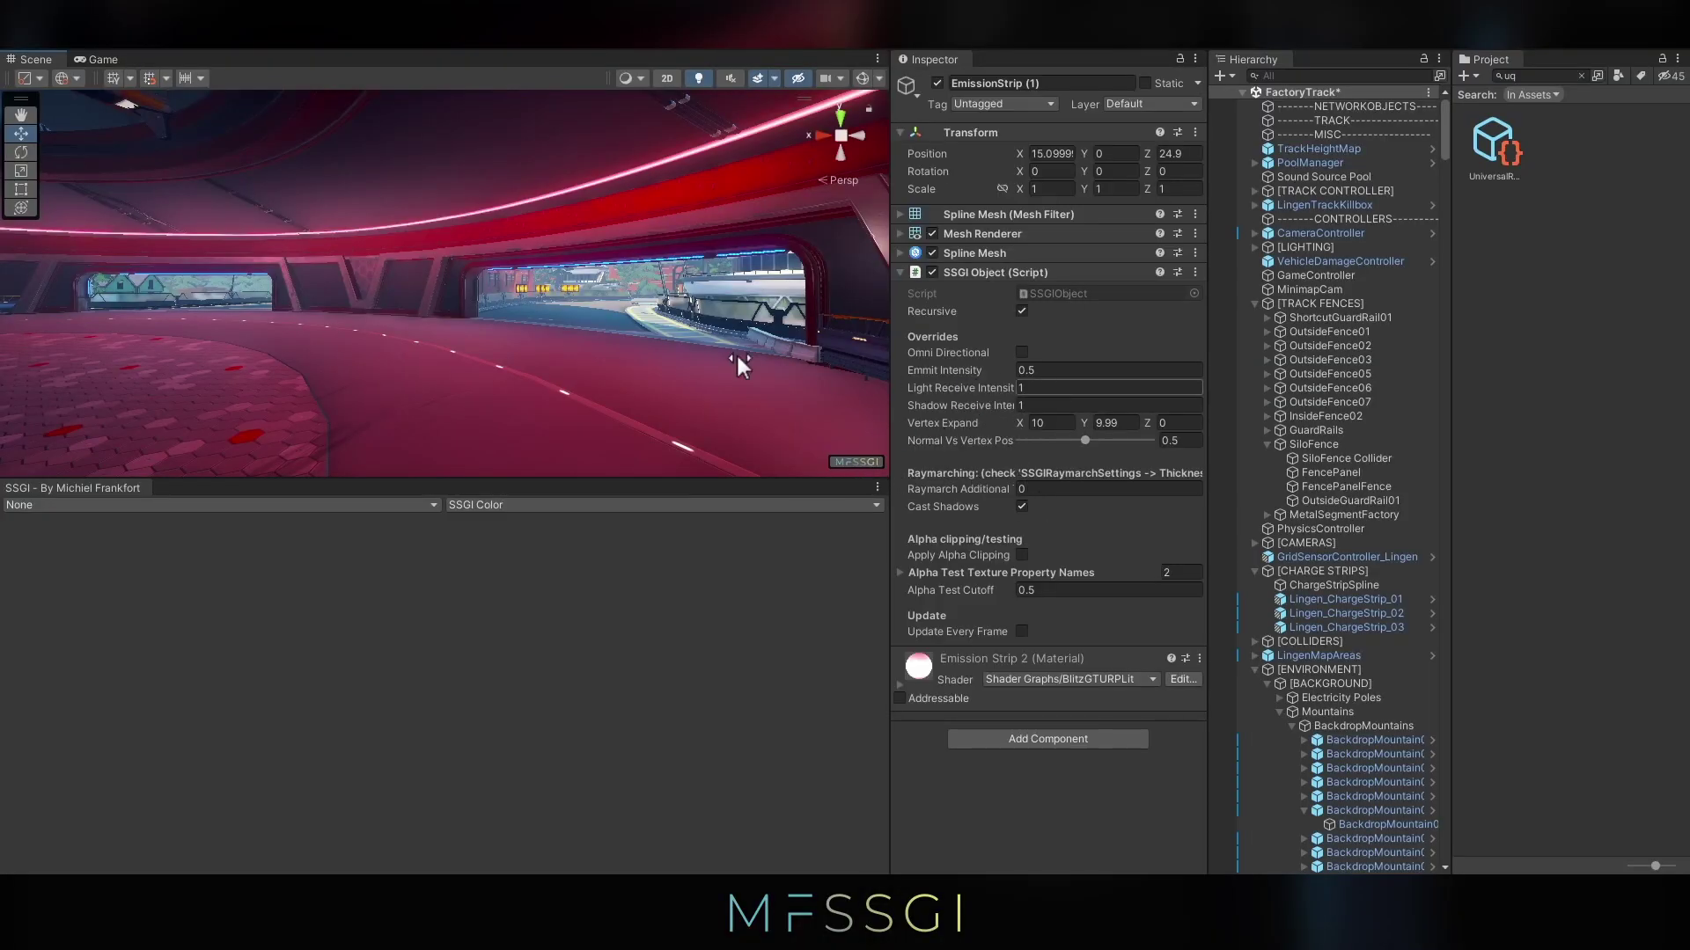
{"action": "right_click_drag", "start_coordinate": [740, 365], "coordinate": [757, 276]}
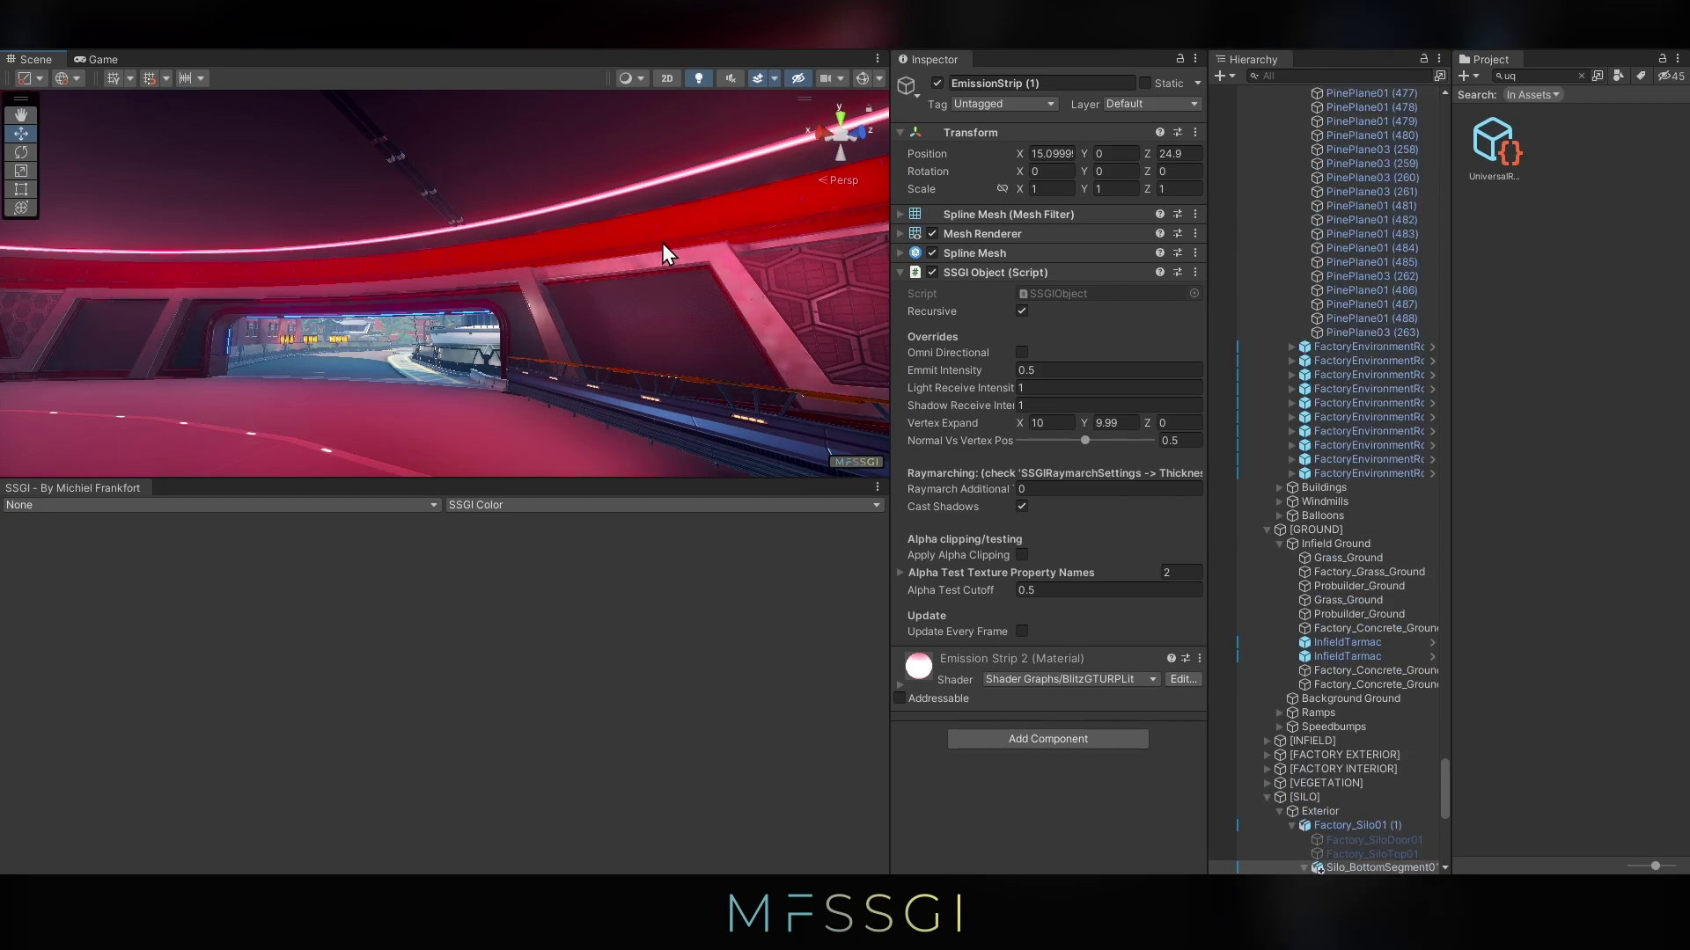
{"action": "right_click_drag", "start_coordinate": [662, 245], "coordinate": [620, 356]}
Give Silo_BottomSegment01 an SSGI Object with Light Receive Intensity 0.25, then fly through the tunnel
{"action": "left_click", "coordinate": [1001, 268]}
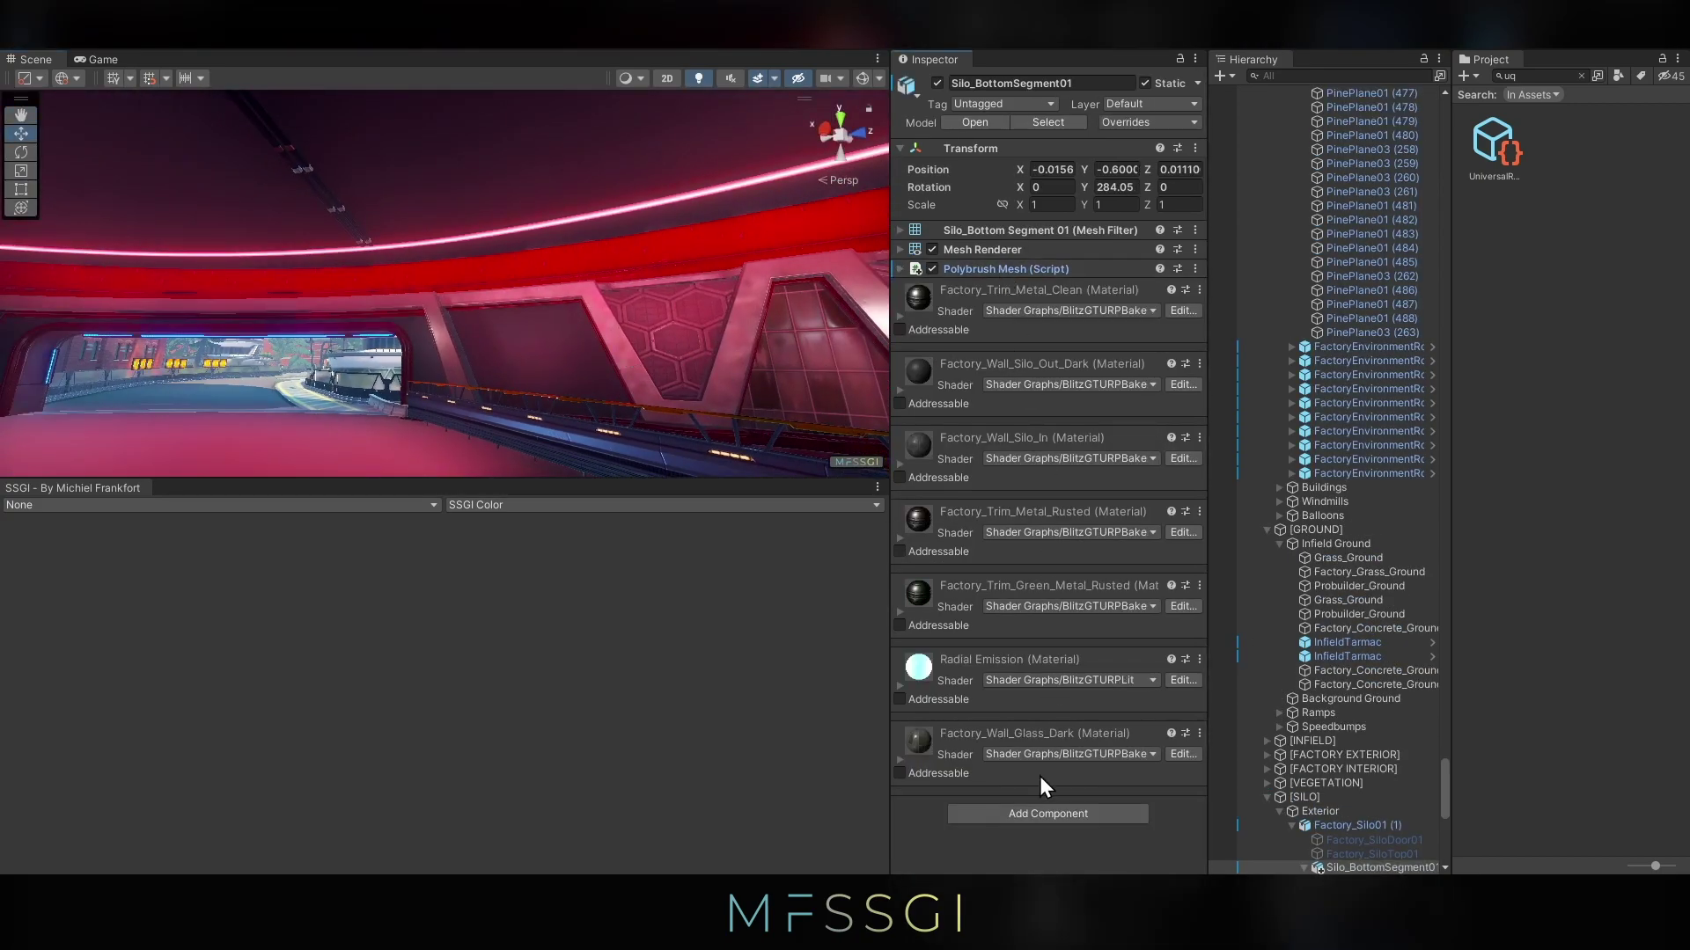
{"action": "left_click", "coordinate": [1038, 813]}
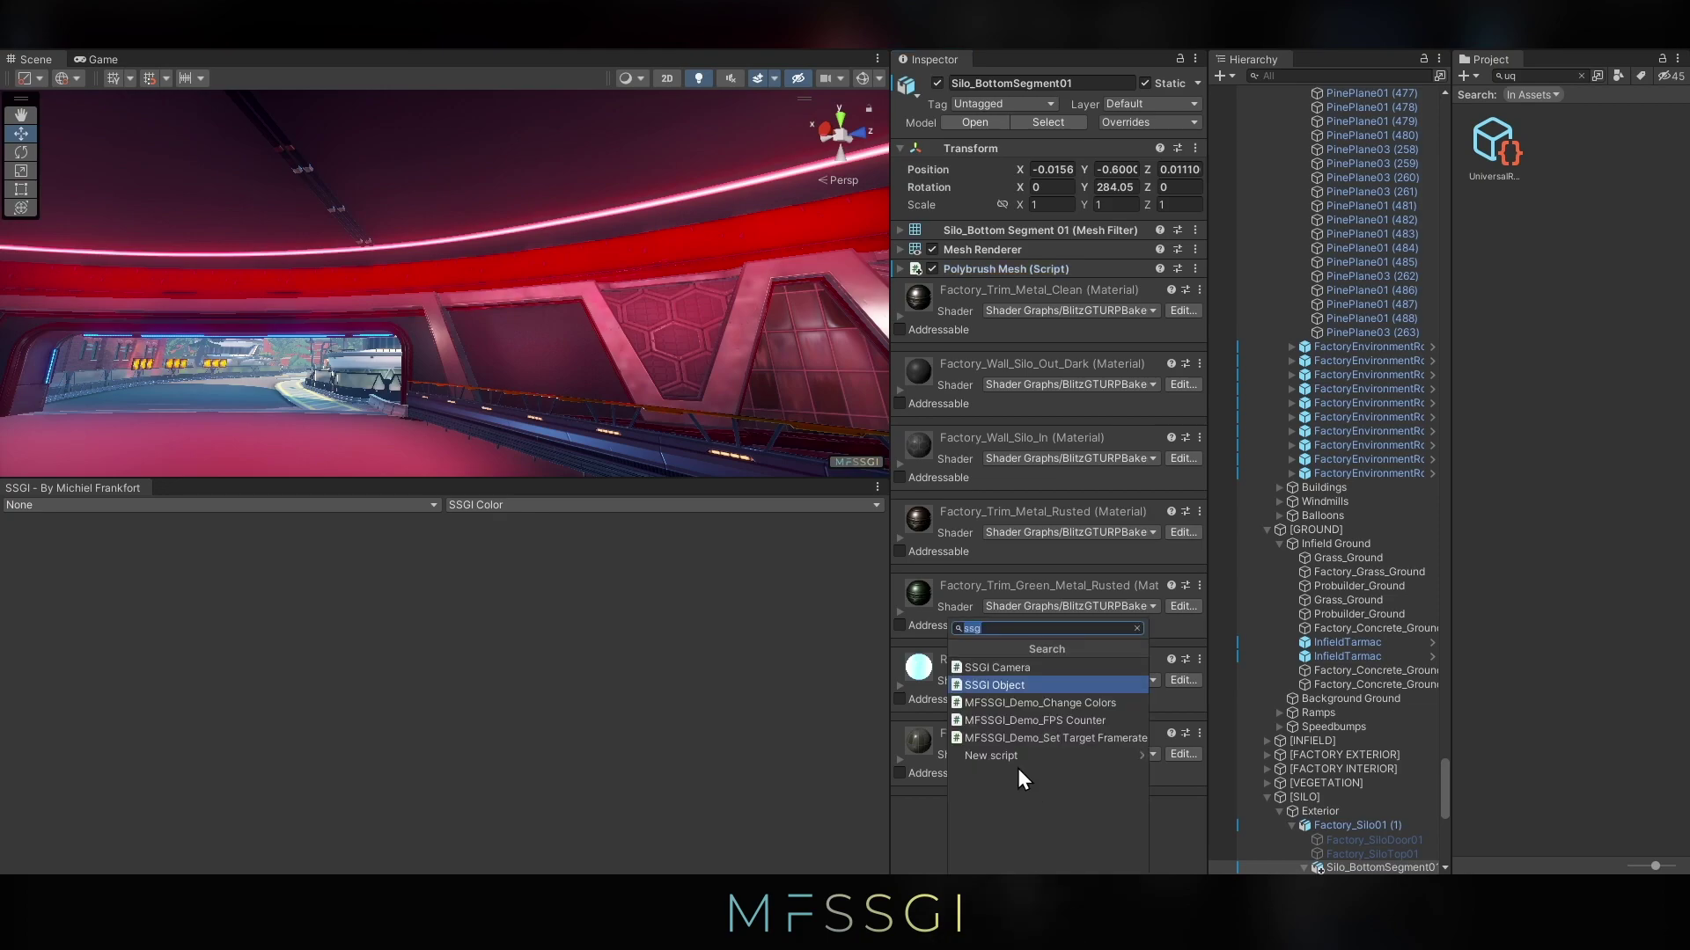
{"action": "left_click", "coordinate": [998, 683]}
{"action": "scroll", "coordinate": [1022, 589], "scroll_direction": "down", "scroll_amount": 4}
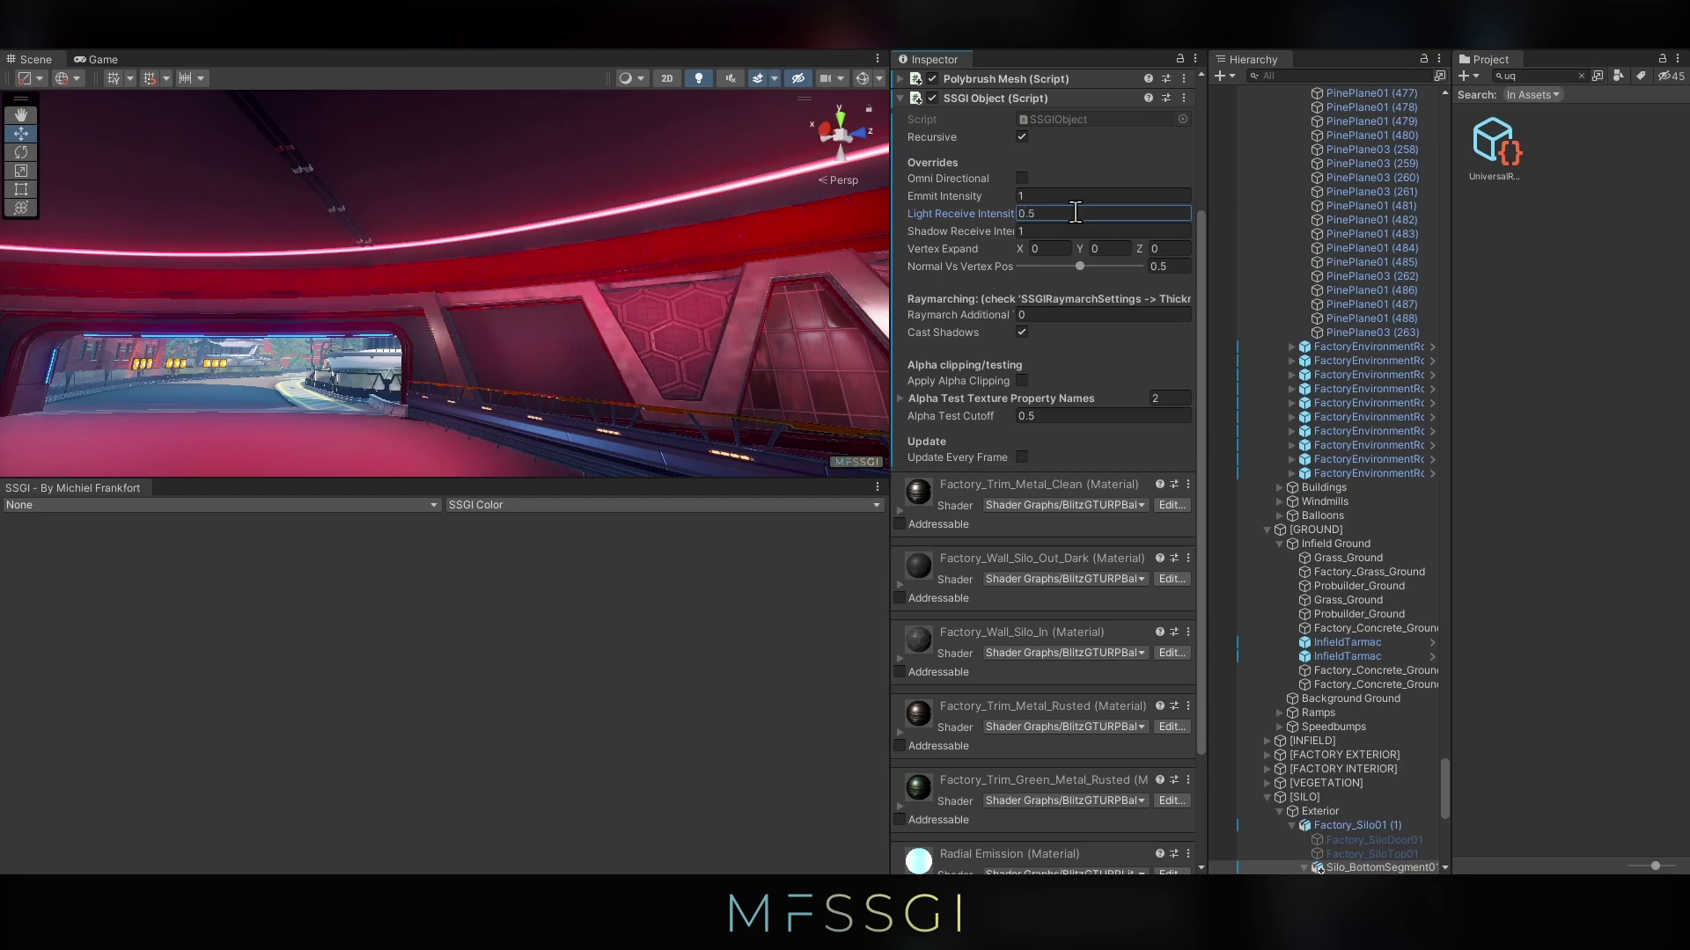
{"action": "right_click_drag", "start_coordinate": [423, 271], "coordinate": [792, 260]}
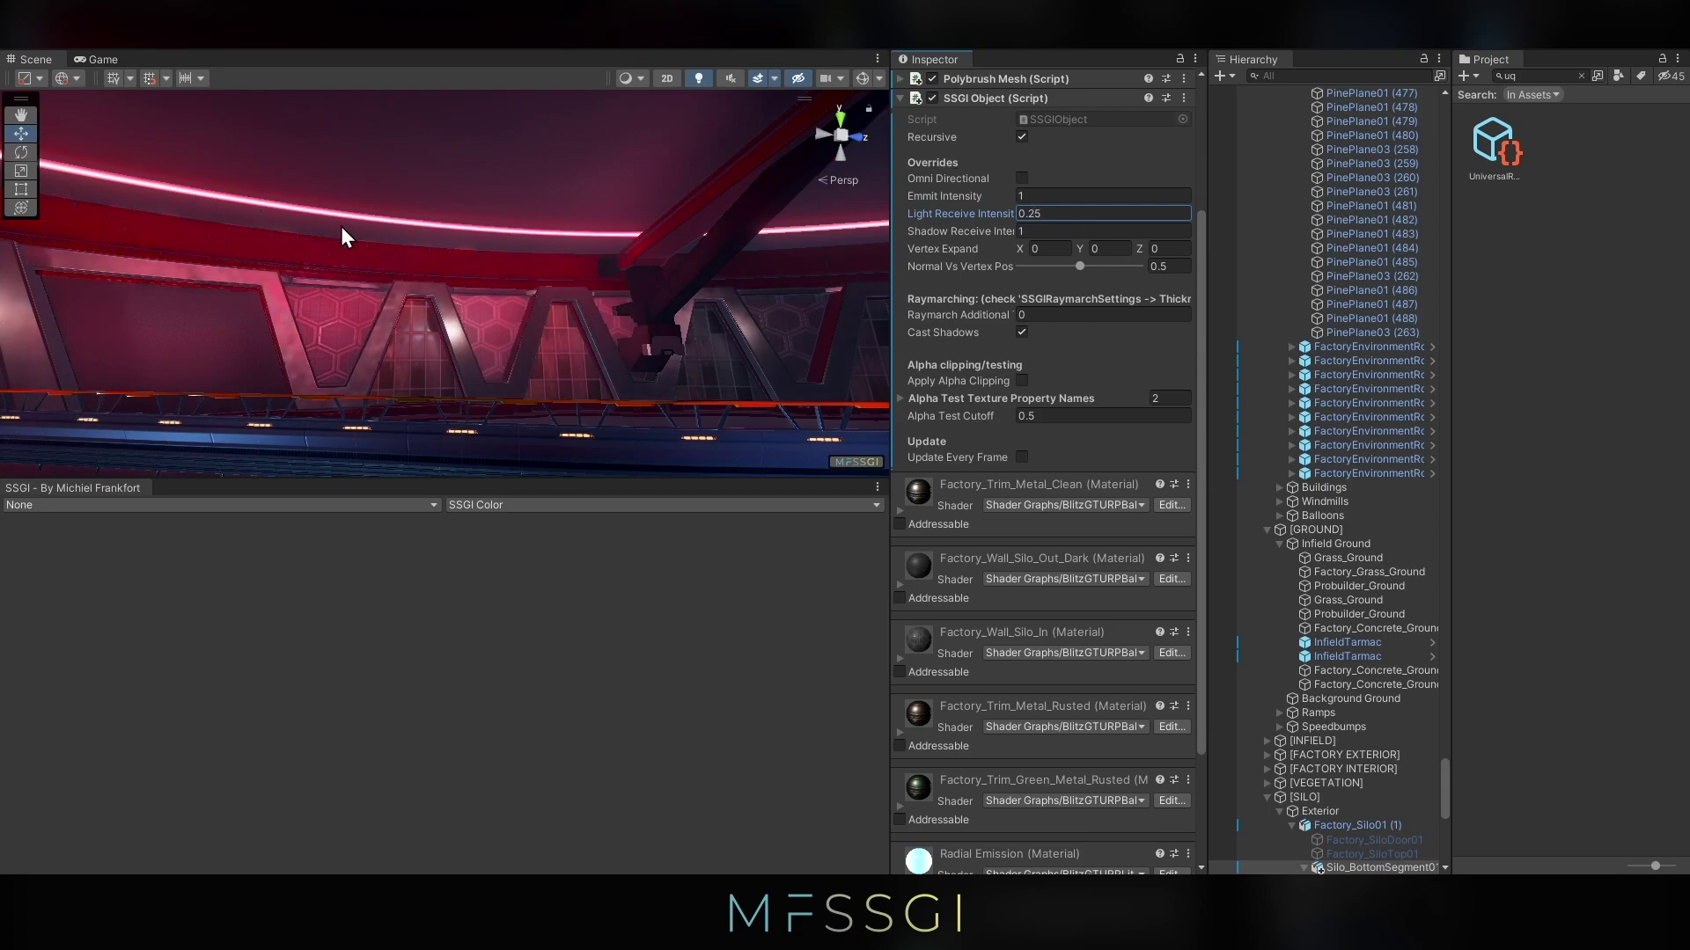
{"action": "right_click_drag", "start_coordinate": [343, 236], "coordinate": [799, 422]}
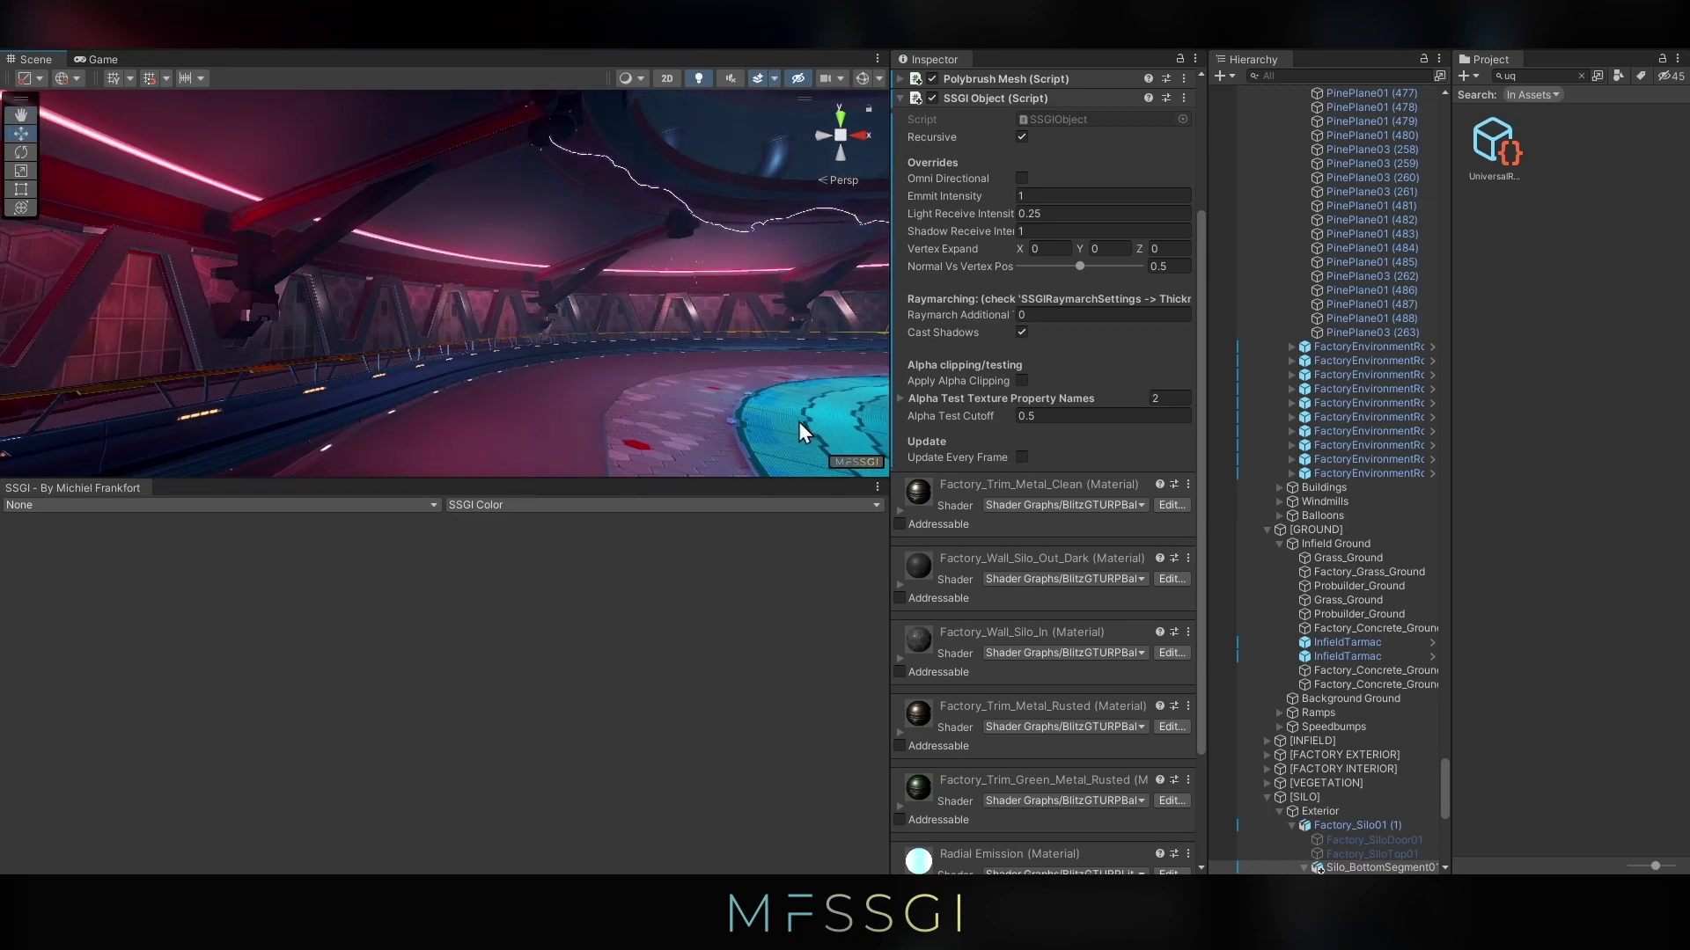
Maximize the Scene view and sweep the camera around the station toward the tunnel and road
{"action": "left_click", "coordinate": [854, 458]}
{"action": "key", "text": "shift+space"}
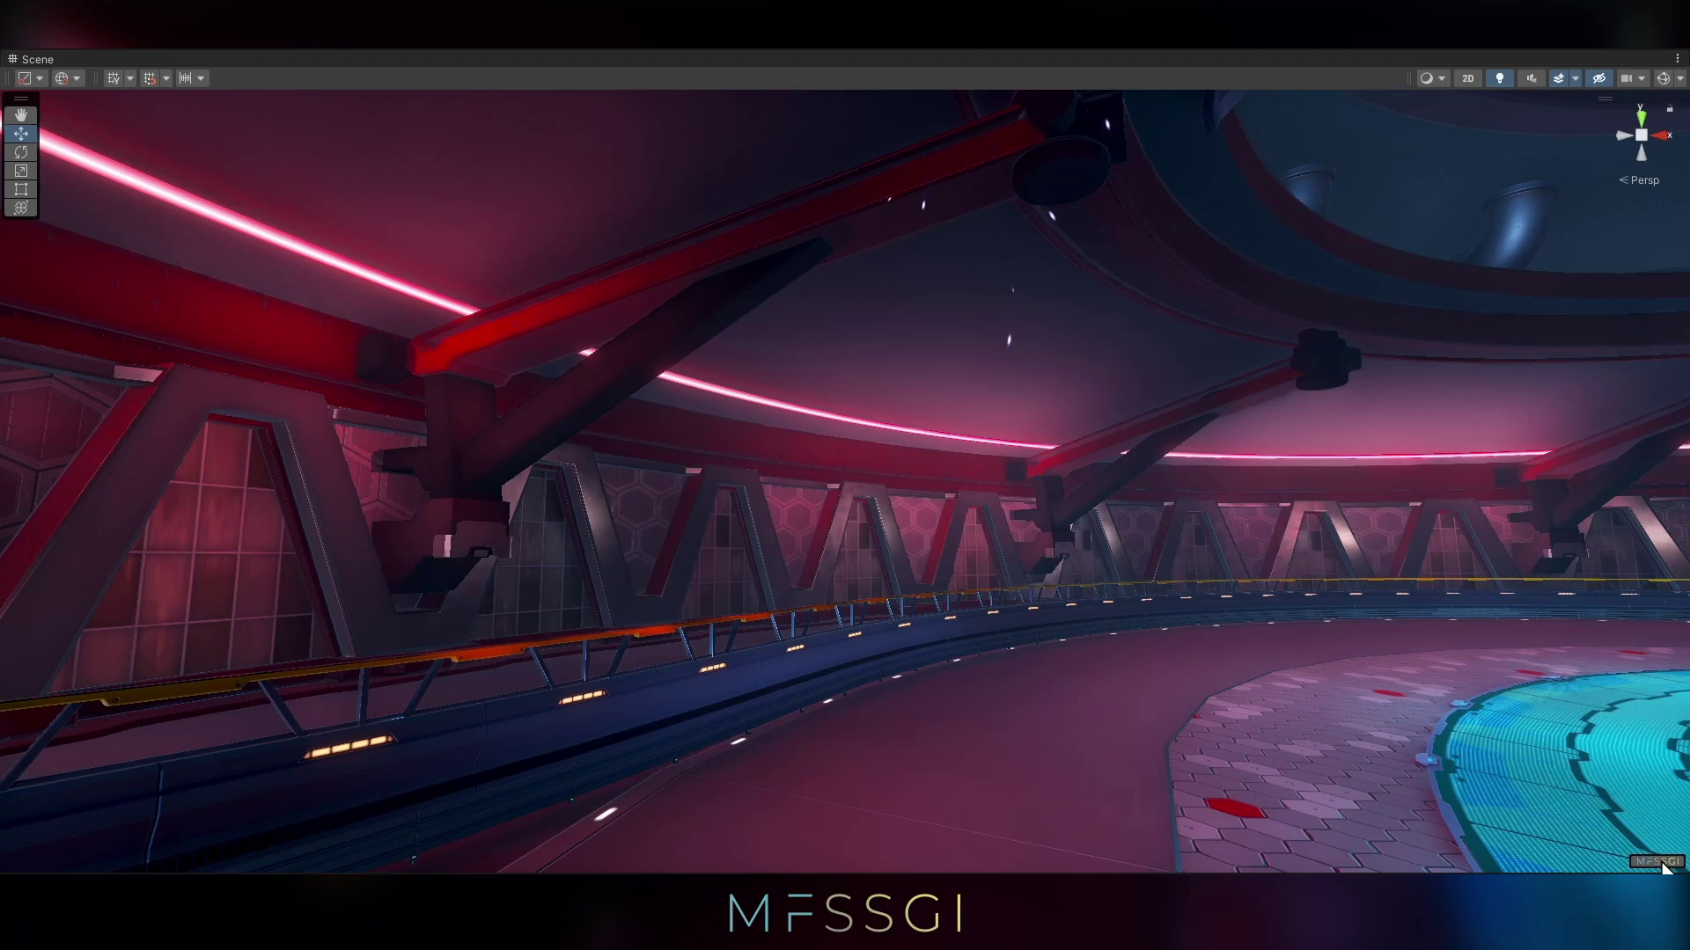
{"action": "right_click_drag", "start_coordinate": [1663, 866], "coordinate": [1444, 682]}
{"action": "right_click_drag", "start_coordinate": [1652, 866], "coordinate": [767, 560]}
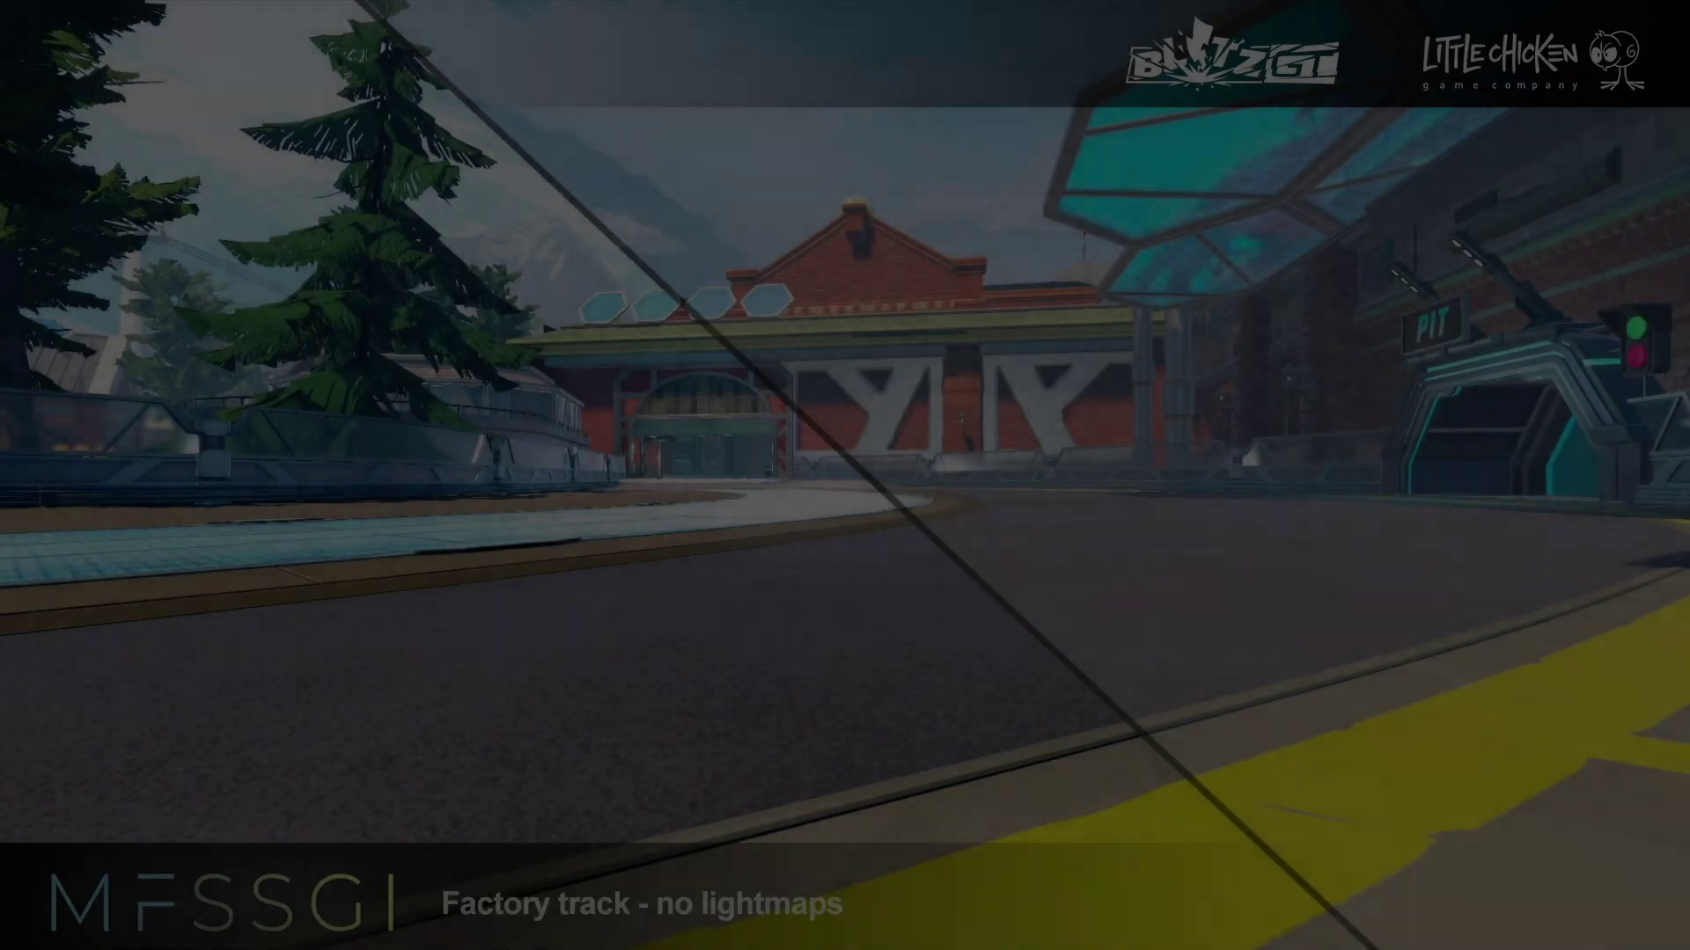